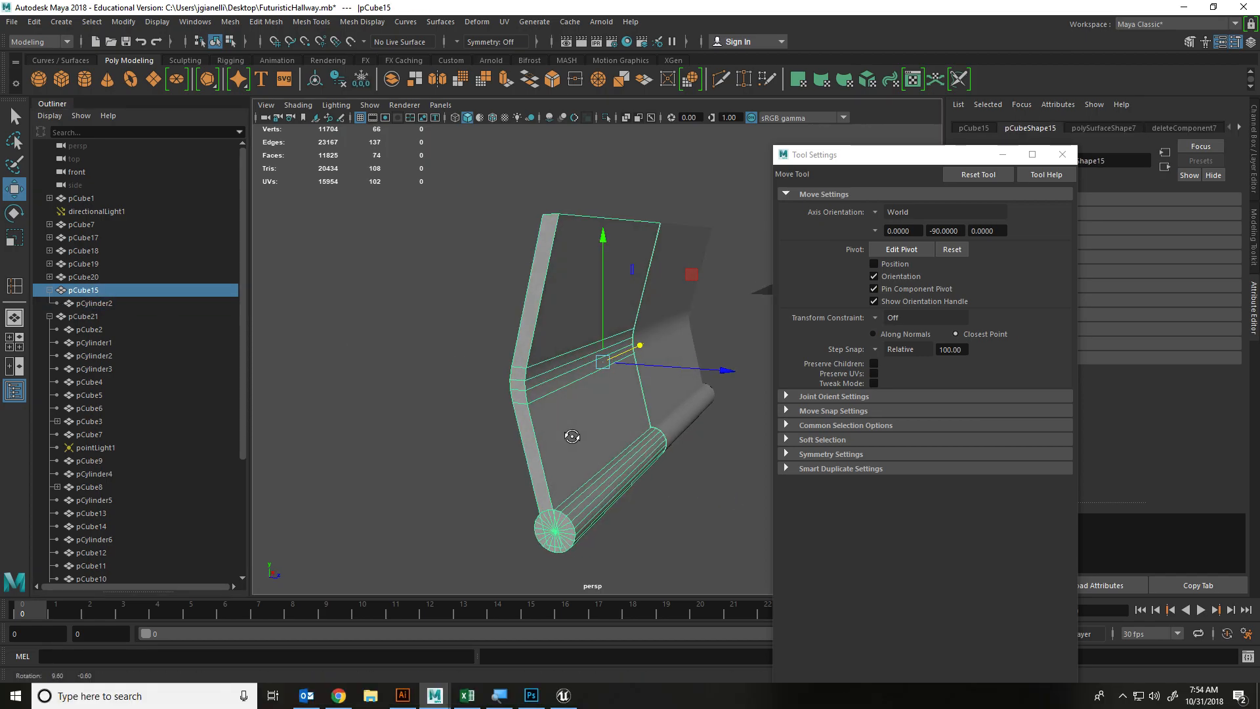
Take the raised panel pCube2 on the nearest hallway wall out of pCube8 and parent it under pCube15
left_click(94, 303)
key("f")
scroll(655, 367, "down", 5)
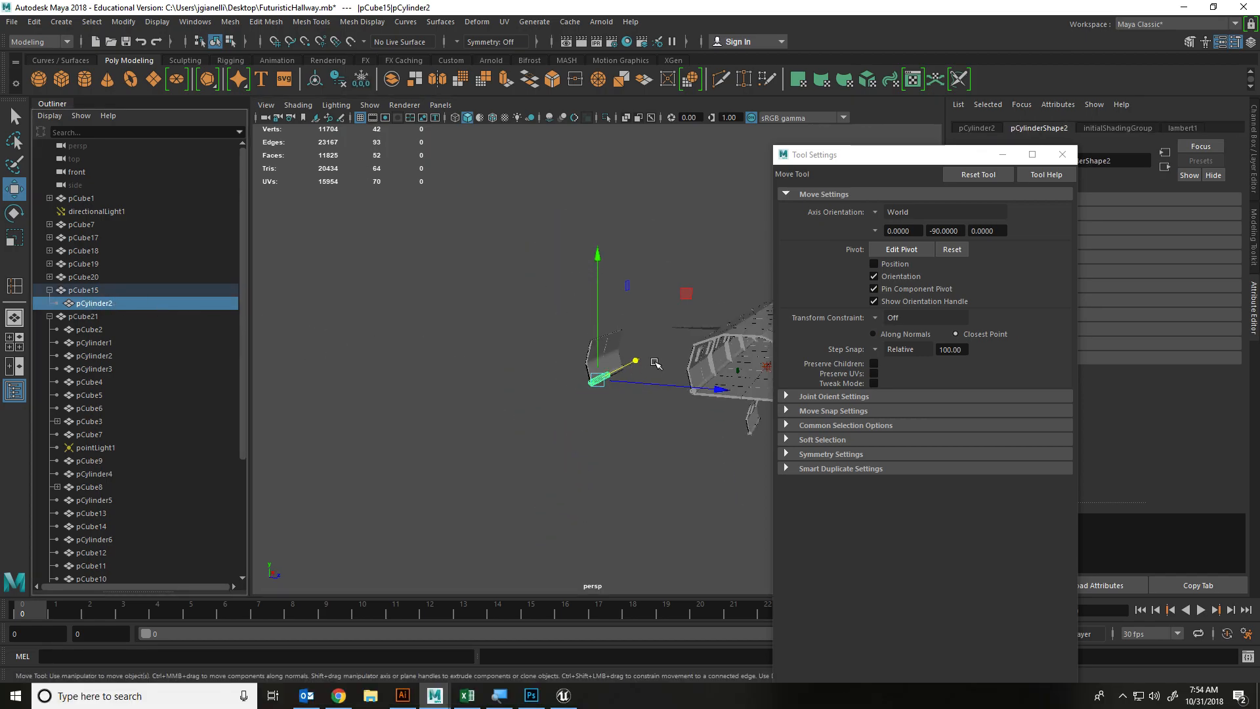
scroll(723, 362, "up", 6)
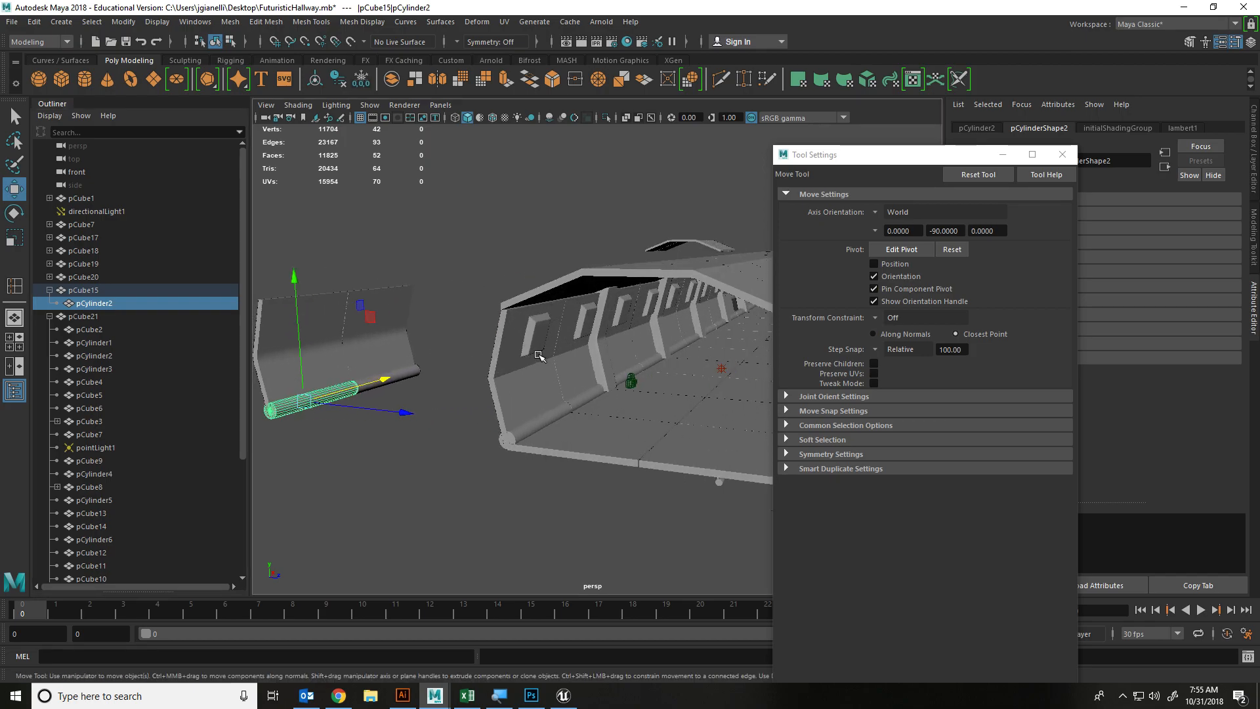
left_click(542, 351)
left_click(590, 340)
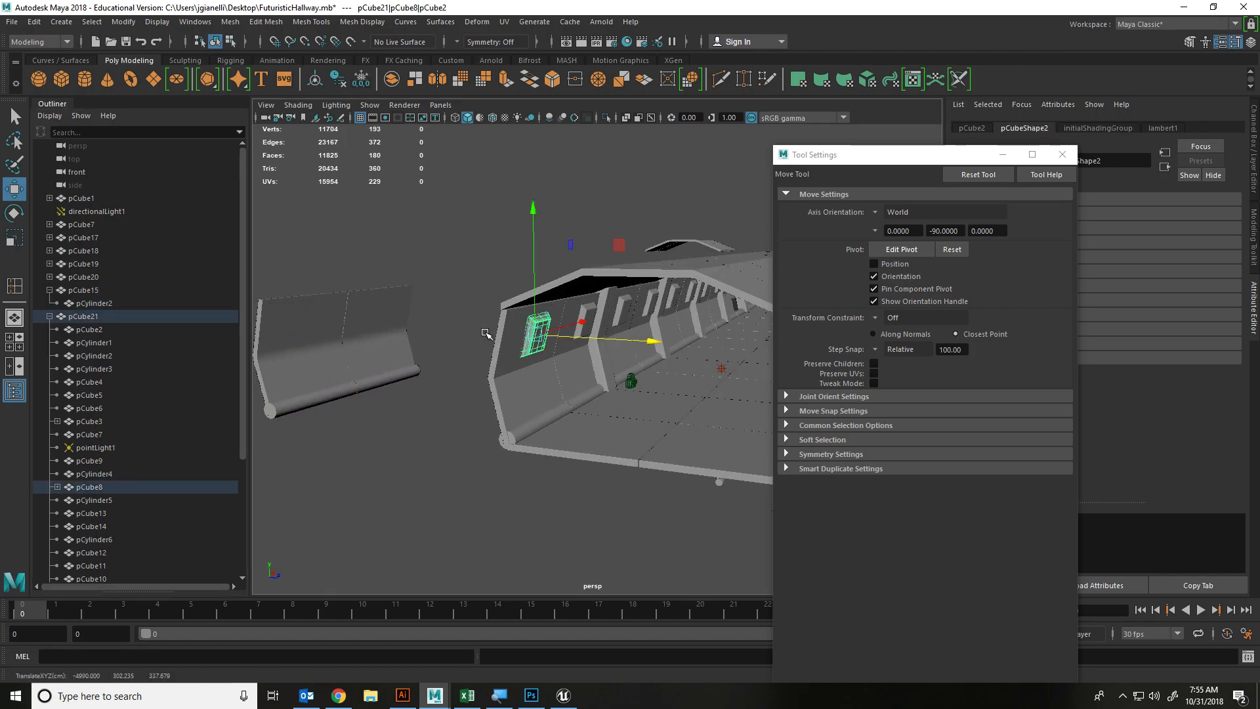
key("ctrl+z")
right_click(538, 334)
left_click(627, 341)
left_click(57, 487)
middle_click_drag(79, 503, 99, 311)
left_click(649, 347)
left_click(535, 338)
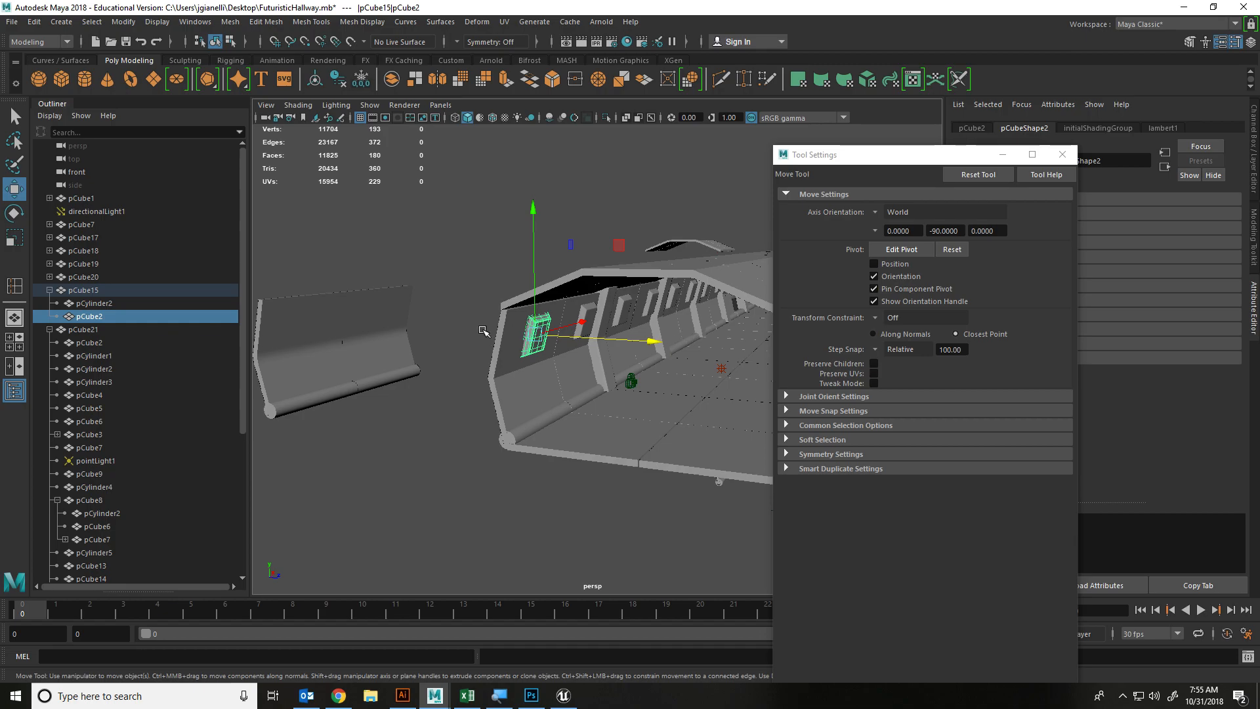
Move pCube2 out to the top level of the hierarchy and slide the panel along Z to the detached wall section
middle_click_drag(97, 317, 98, 289)
left_click_drag(645, 342, 707, 367)
key("f")
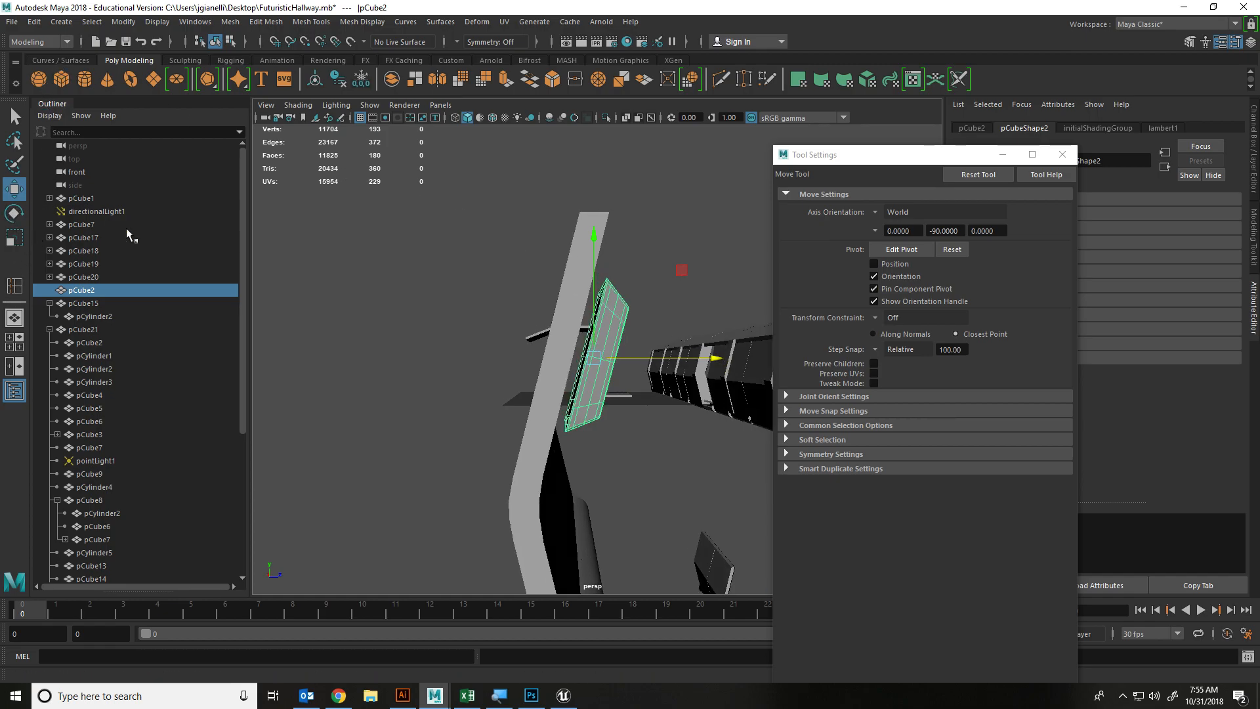
Set the Move tool's Step Snap to Off and fit the panel against the upper face of the detached wall
left_click(898, 347)
left_click(943, 359)
left_click_drag(699, 355, 538, 450)
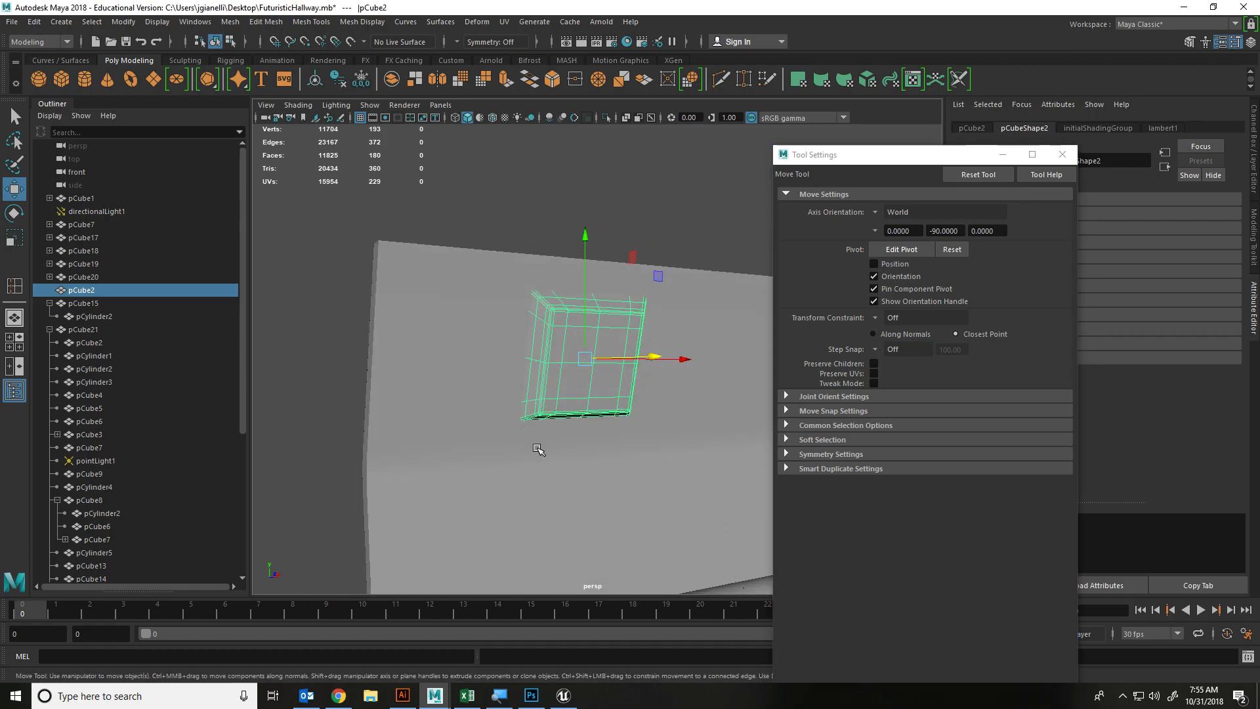
Delete the duplicate wall section pCube28
left_click(538, 450)
left_click_drag(721, 407, 729, 351, "alt")
key("Delete")
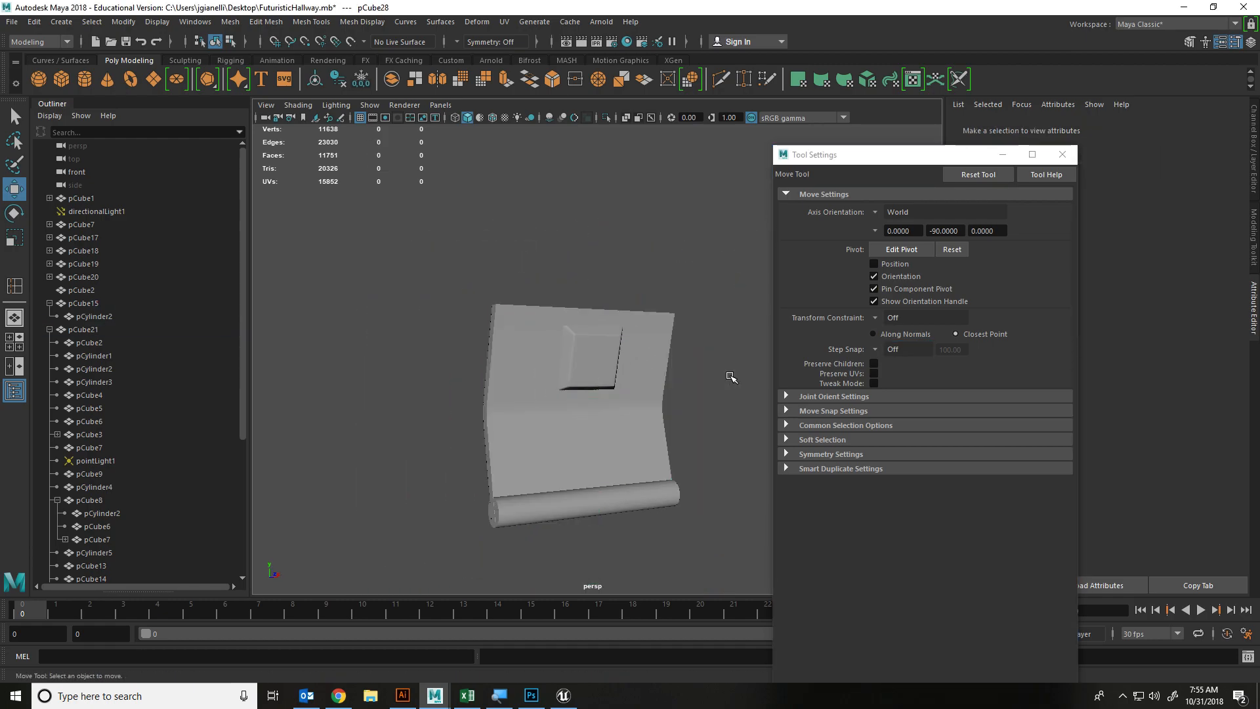
Delete the separate wall pieces at the end of the hallway nearest the detached wall section
left_click(601, 415)
scroll(652, 245, "up", 5)
scroll(652, 244, "down", 5)
left_click_drag(636, 292, 683, 328, "alt")
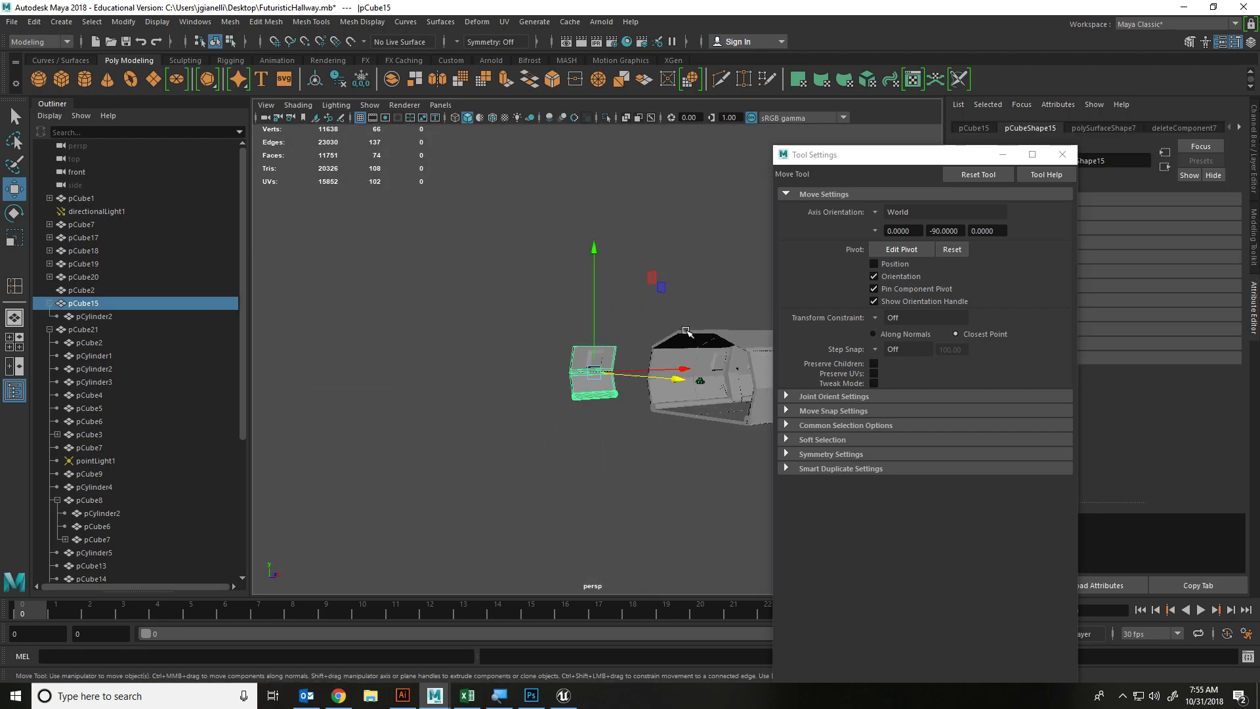
left_click(696, 361)
left_click(680, 407)
key("Delete")
left_click(678, 401)
key("Delete")
left_click(679, 349)
key("Delete")
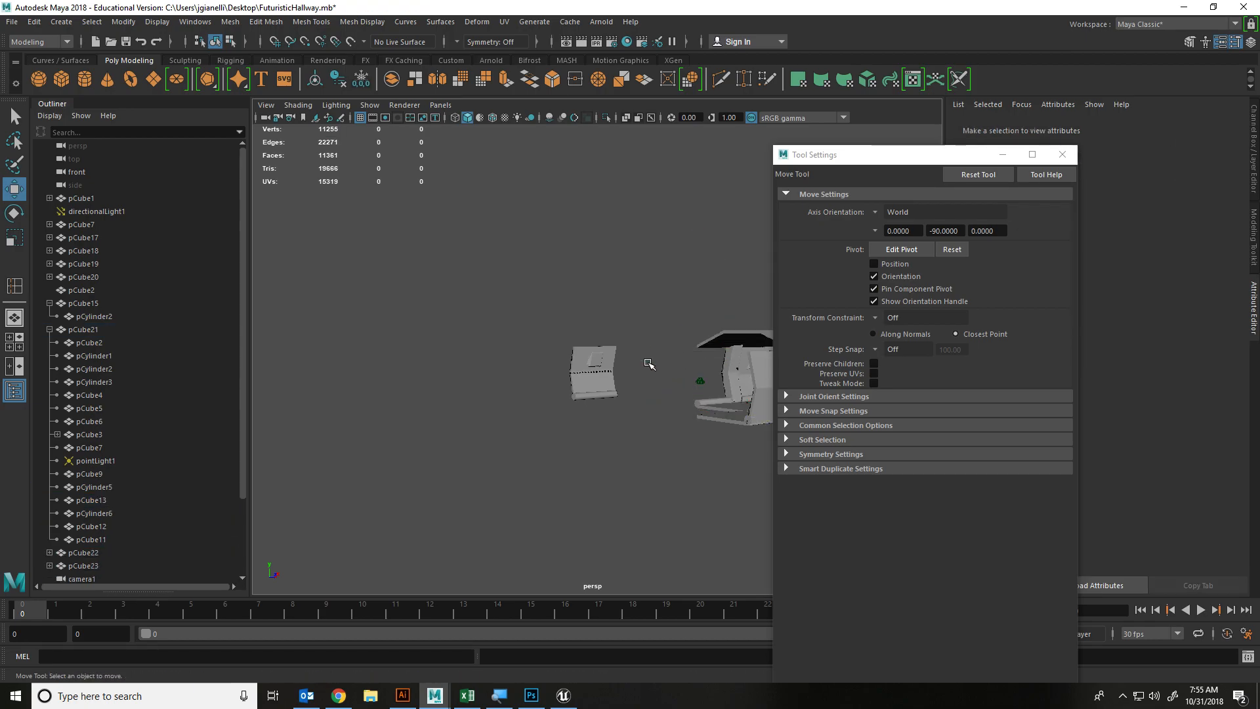
Unparent pCylinder2 from pCube15 so the wall, panel and cylinder are separate top-level objects
scroll(616, 385, "up", 6)
scroll(616, 389, "up", 3)
left_click(581, 394)
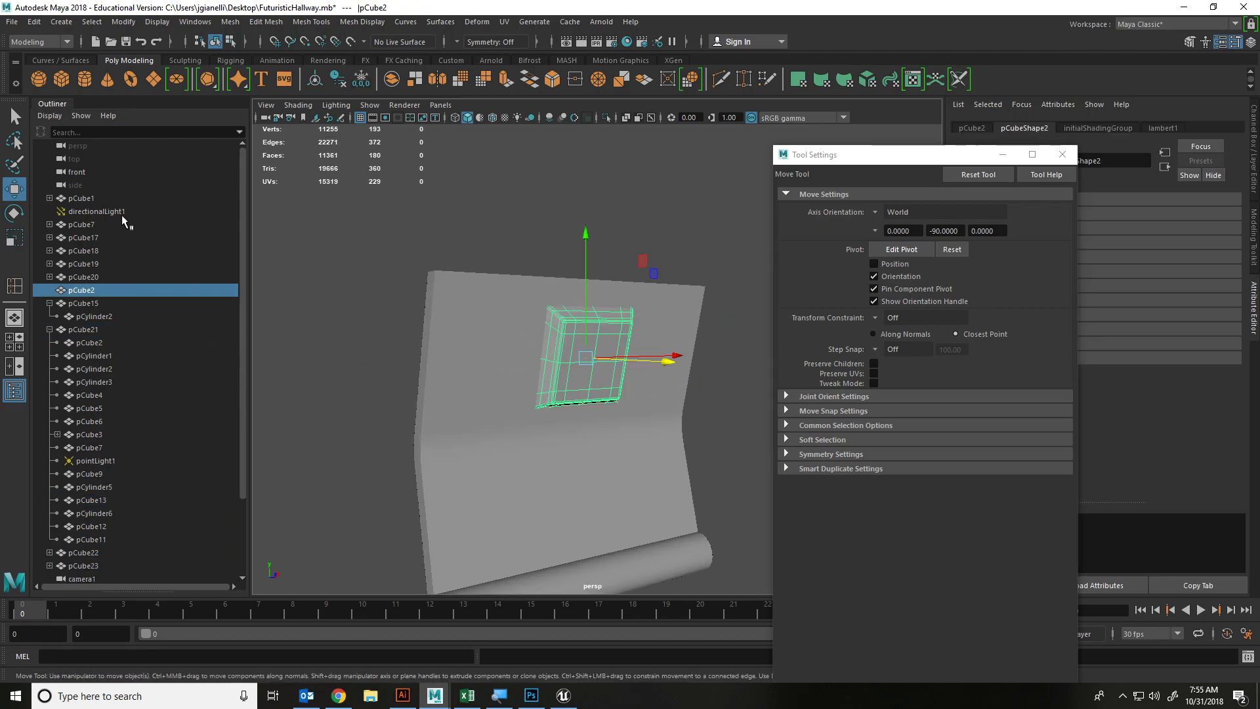
scroll(586, 364, "down", 5)
scroll(586, 363, "up", 6)
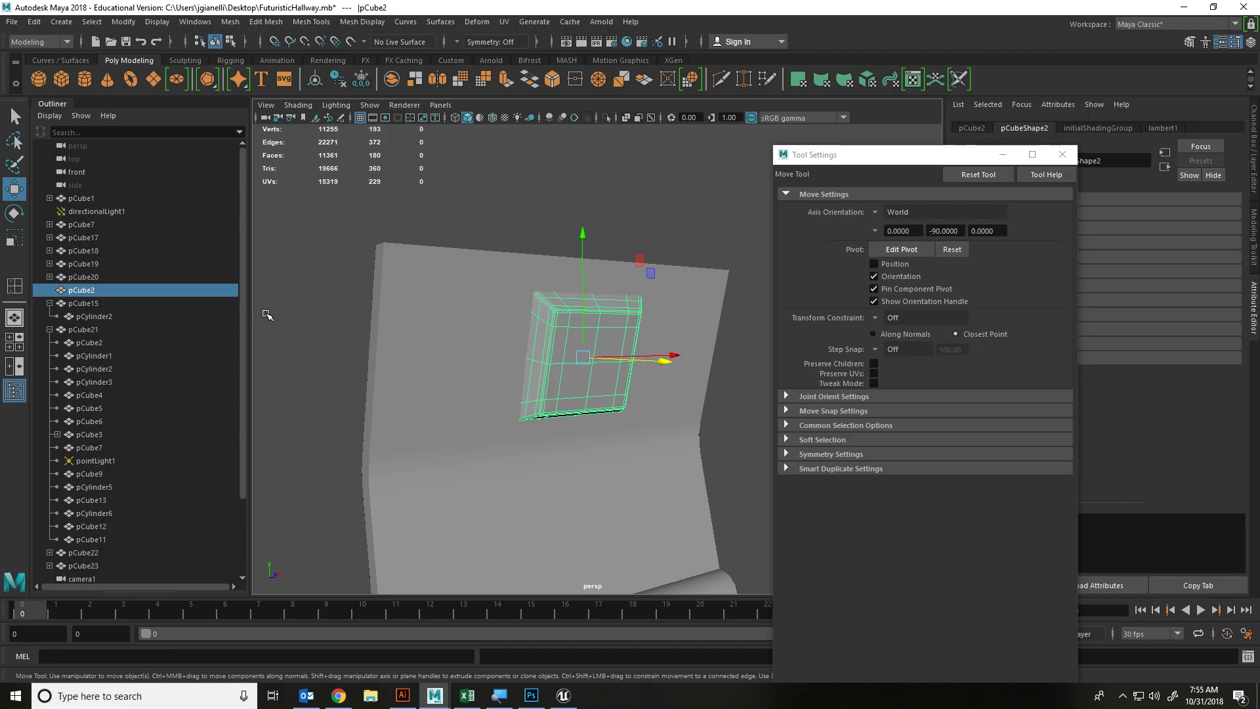
left_click(411, 341)
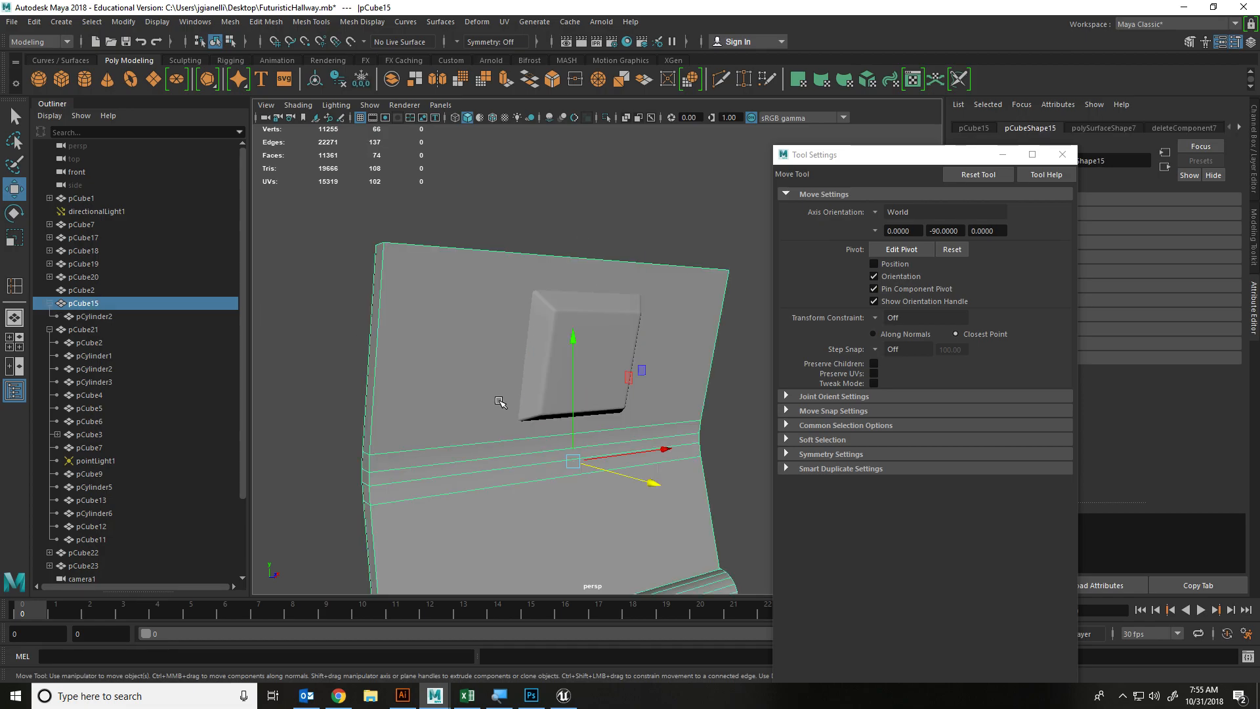
left_click(81, 316)
middle_click_drag(81, 316, 83, 296)
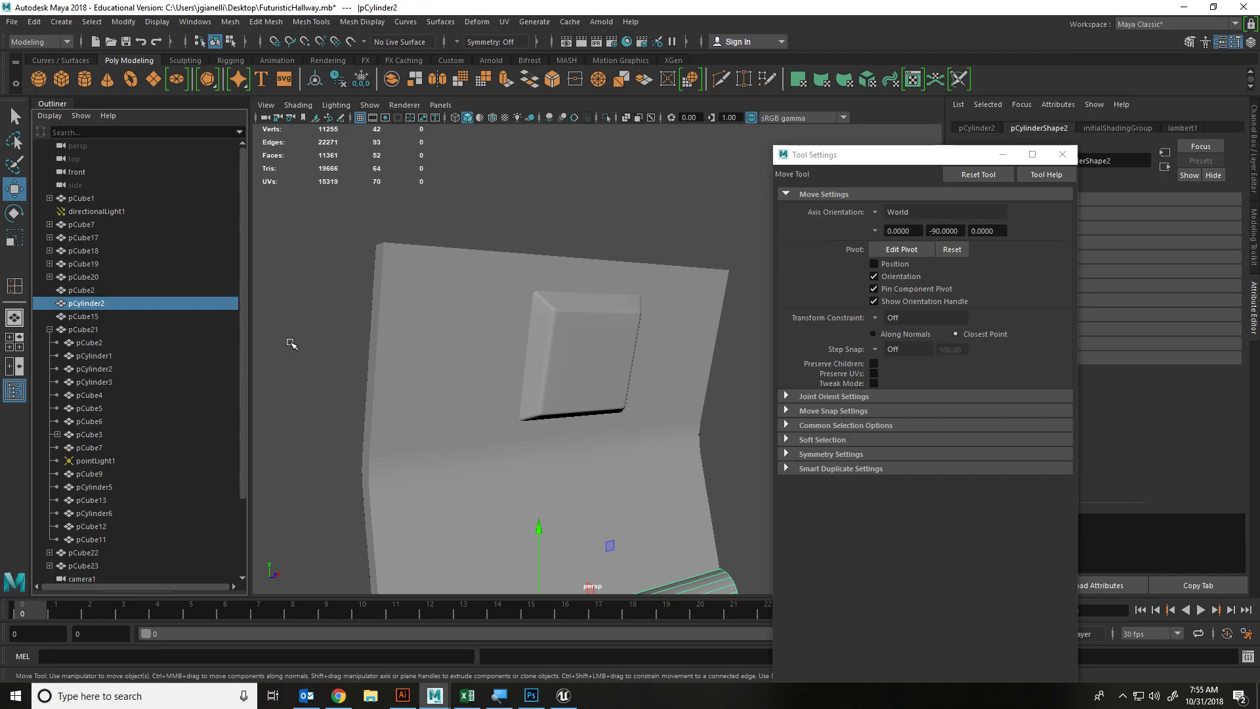
Check which parts of the wall section pCube15, pCube2 and pCylinder2 correspond to by selecting each one
left_click(68, 317)
left_click(73, 293)
middle_click_drag(465, 411, 434, 320, "alt")
left_click(473, 375)
left_click(516, 543)
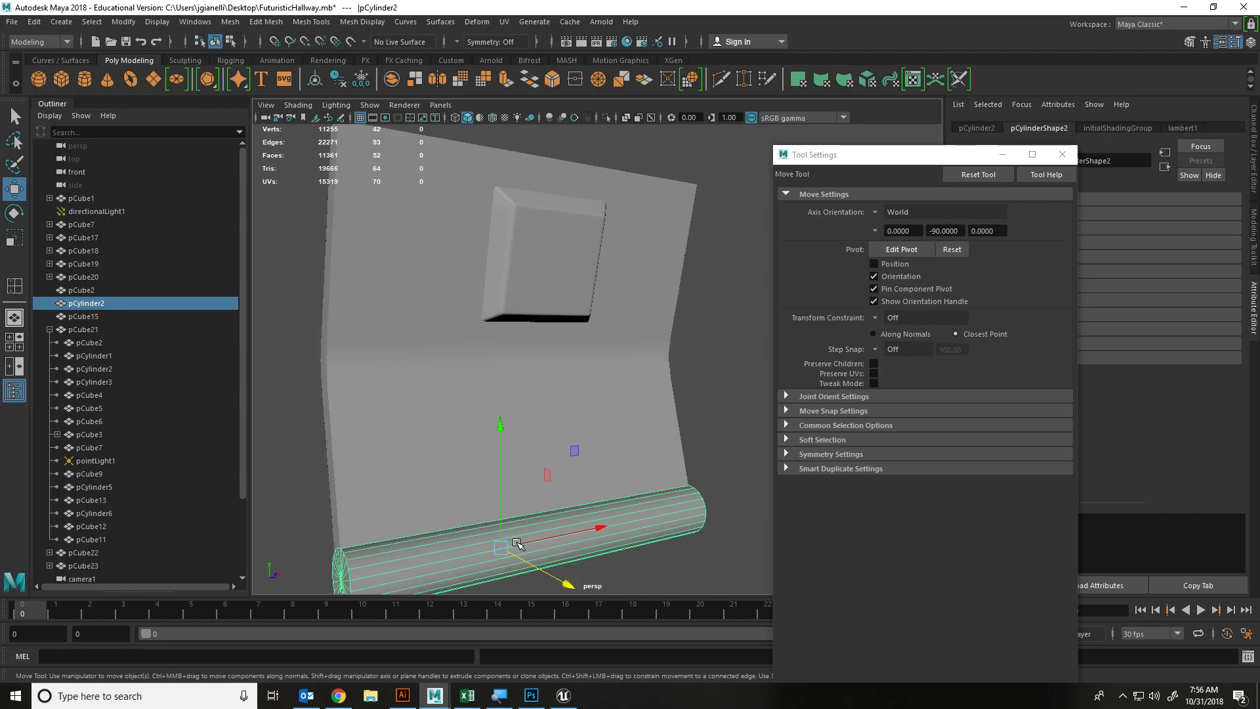
left_click(24, 390)
left_click(15, 391)
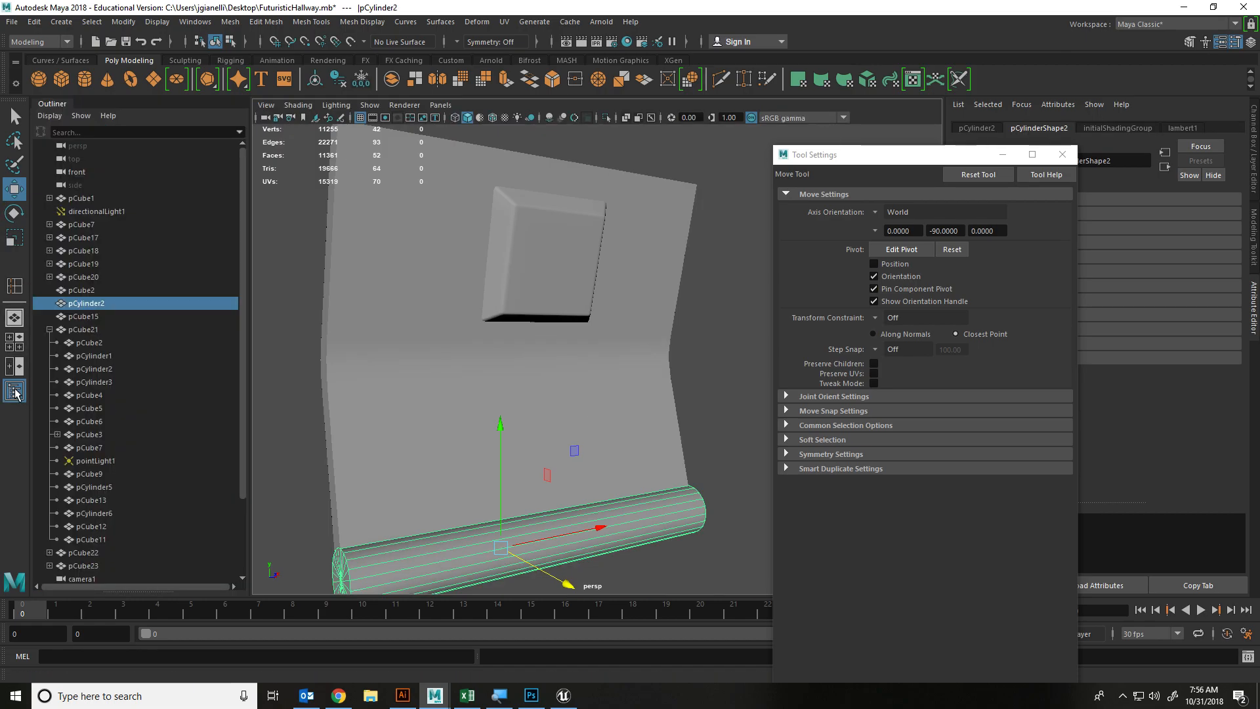
left_click(84, 315)
left_click(82, 291)
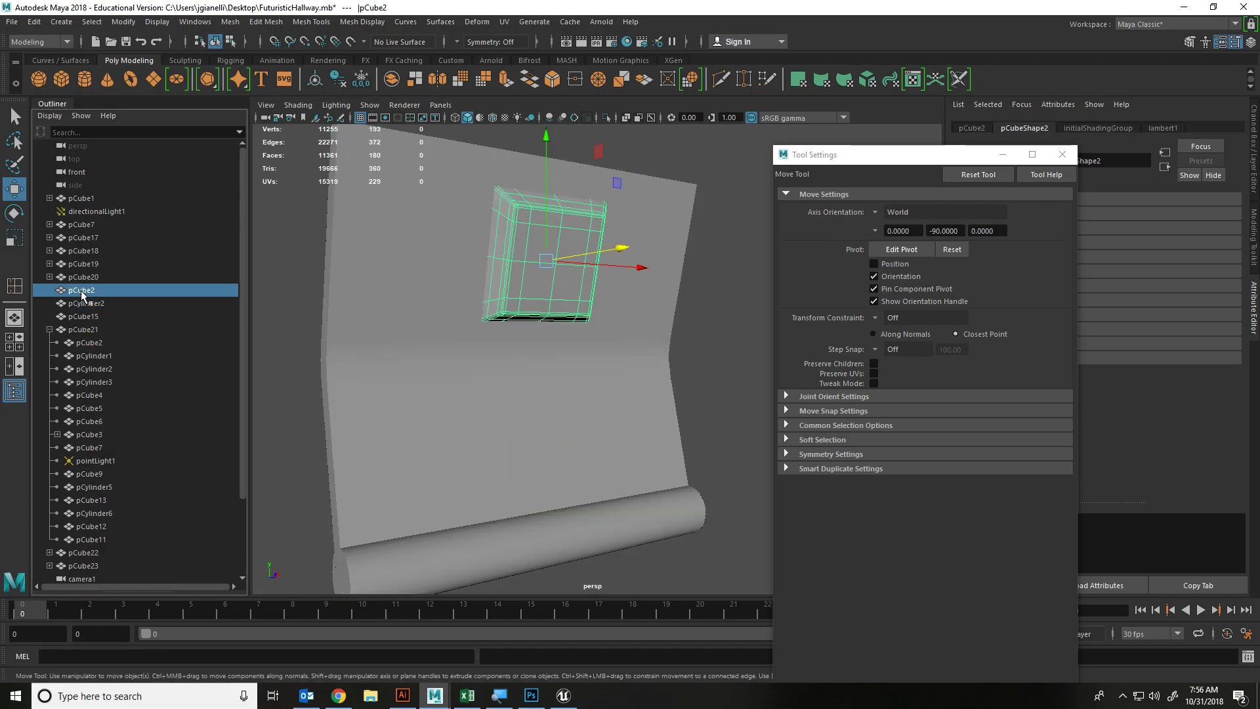
left_click(83, 305)
right_click(84, 303)
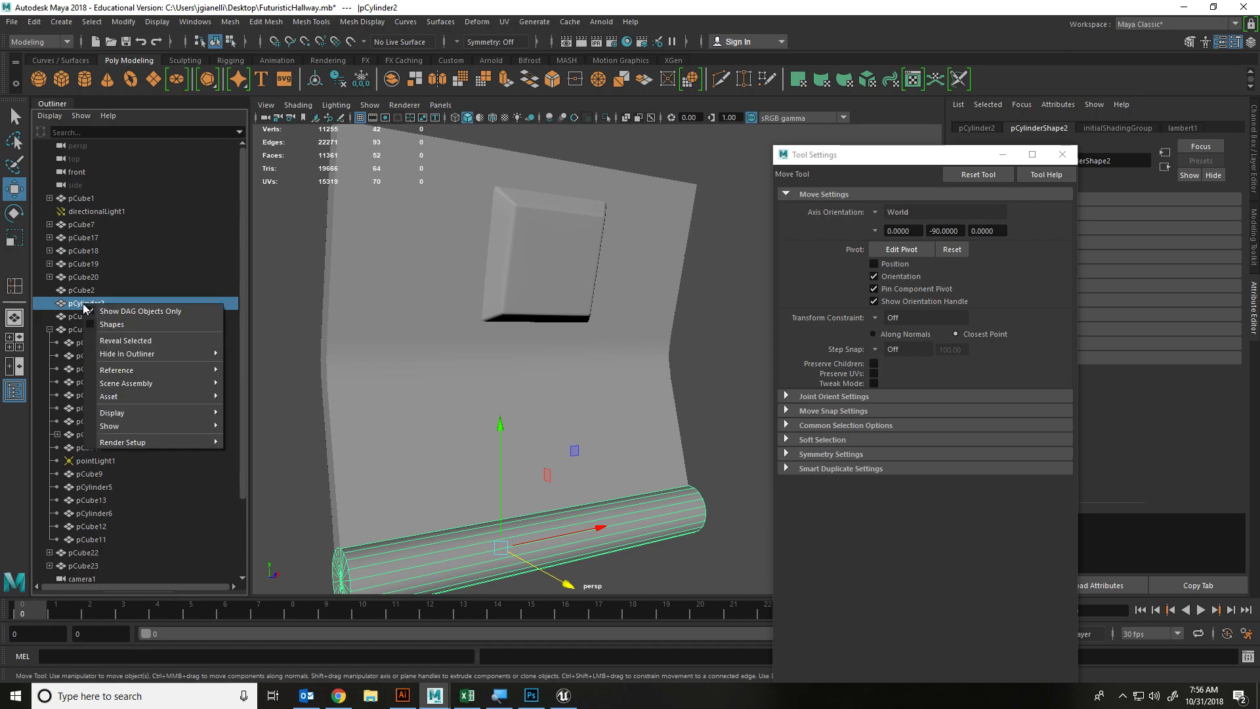
mouse_move(140, 427)
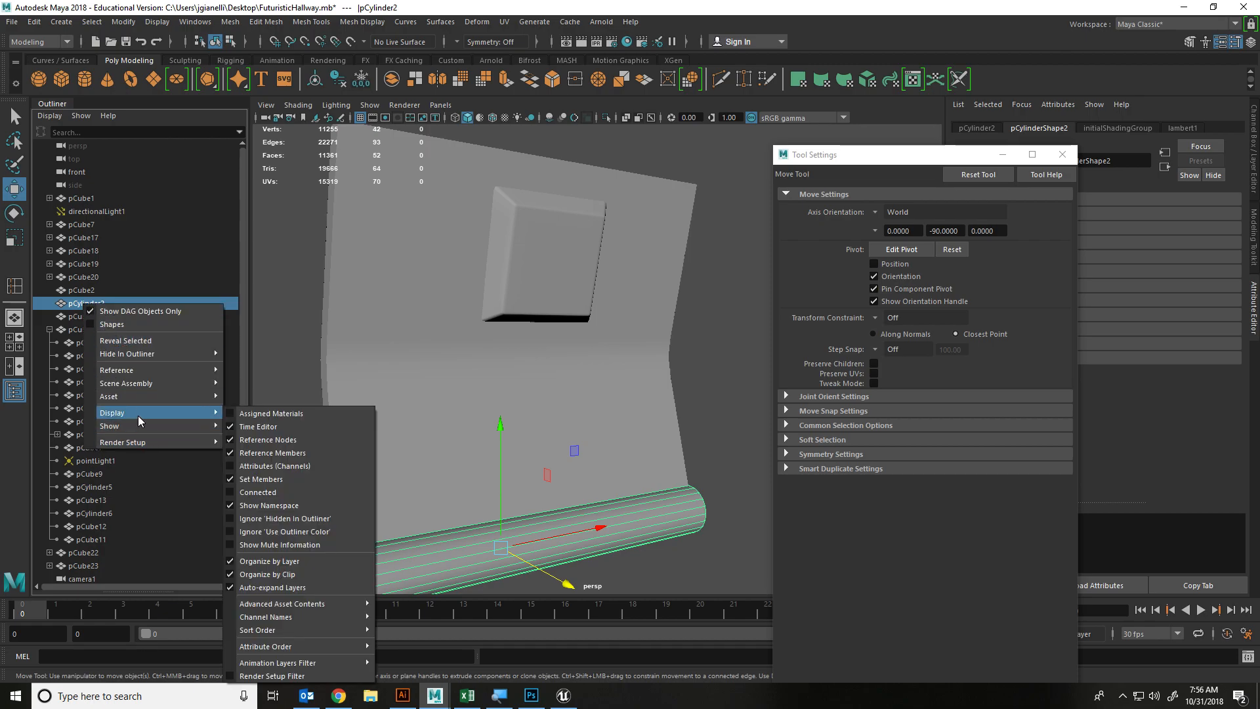
left_click(72, 302)
Rename the base cylinder pCylinder2 as WallSection
left_click(84, 305, "ctrl")
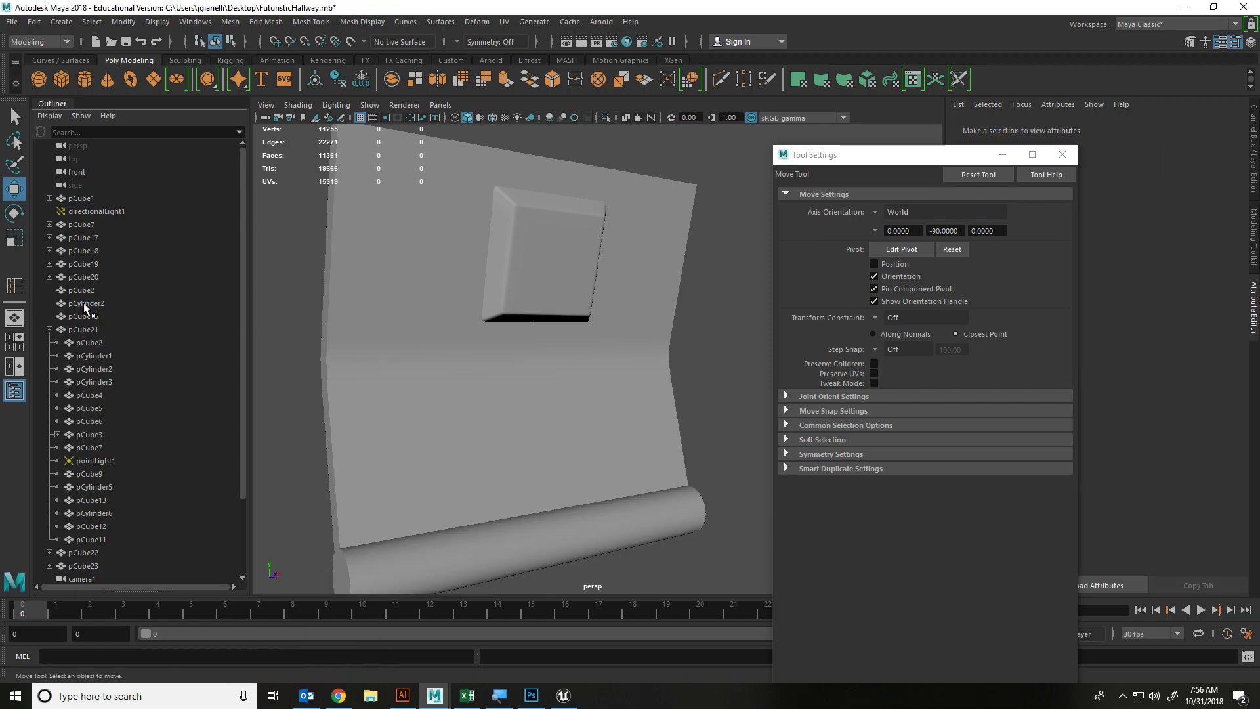
double_click(89, 304)
left_click(113, 319)
left_click(105, 300)
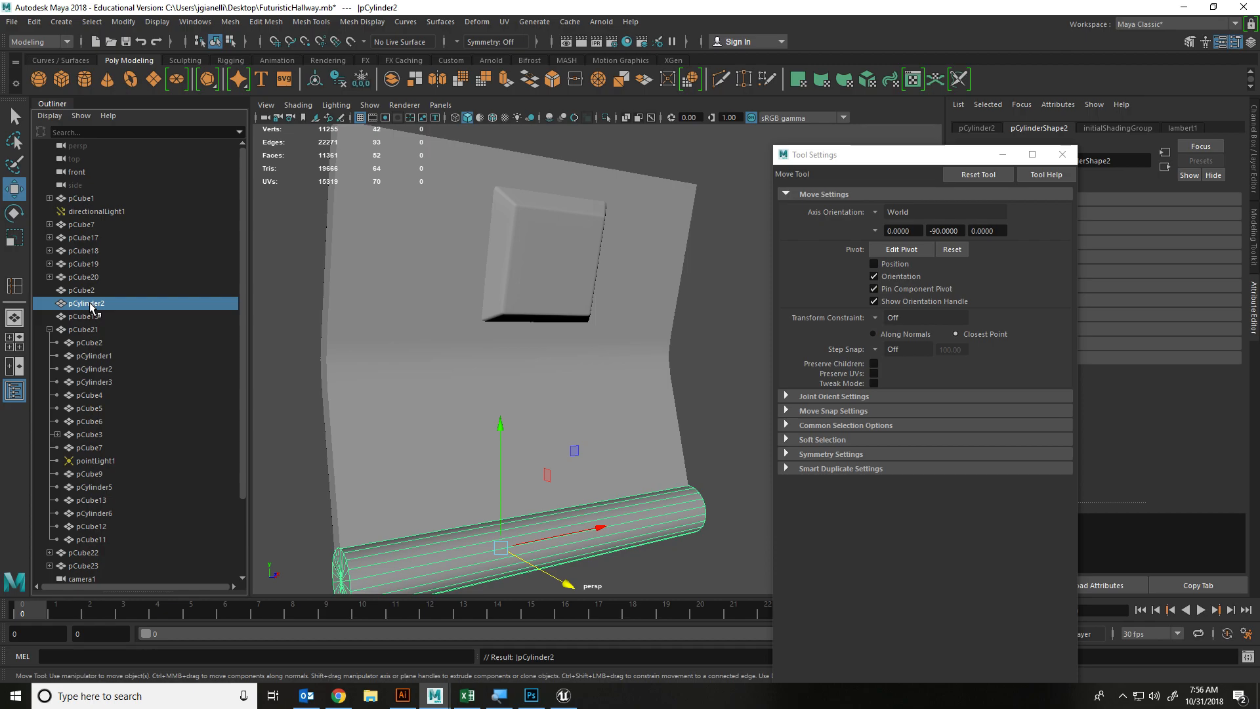
double_click(90, 305)
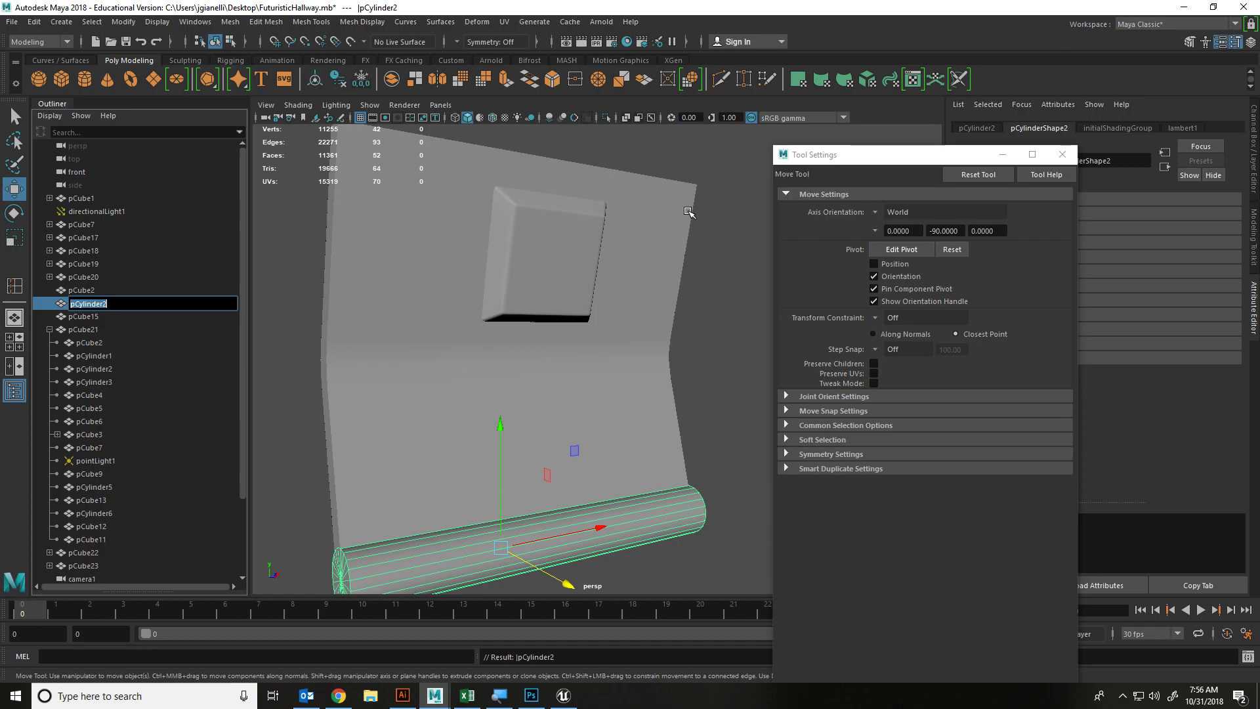
type("Wa")
Parent pCube15 and pCube2 under WallSection and expand its hierarchy
left_click(101, 316)
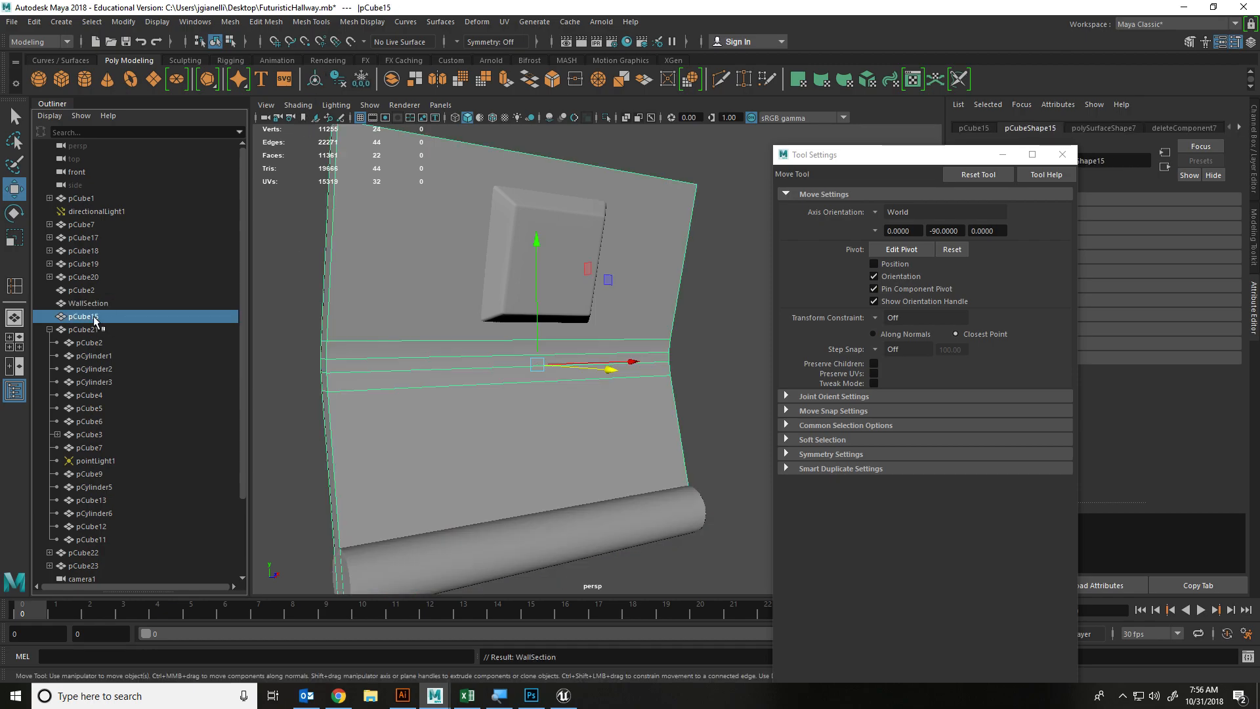
left_click(102, 291, "ctrl")
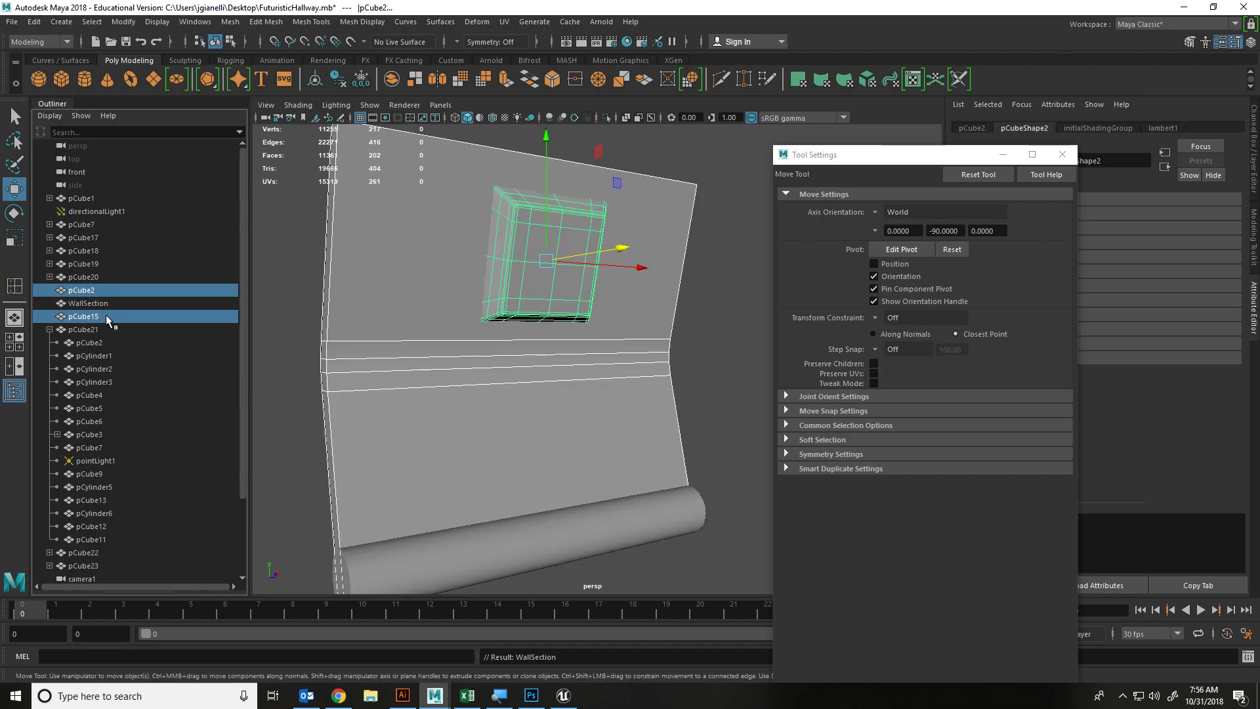
left_click_drag(92, 319, 83, 305)
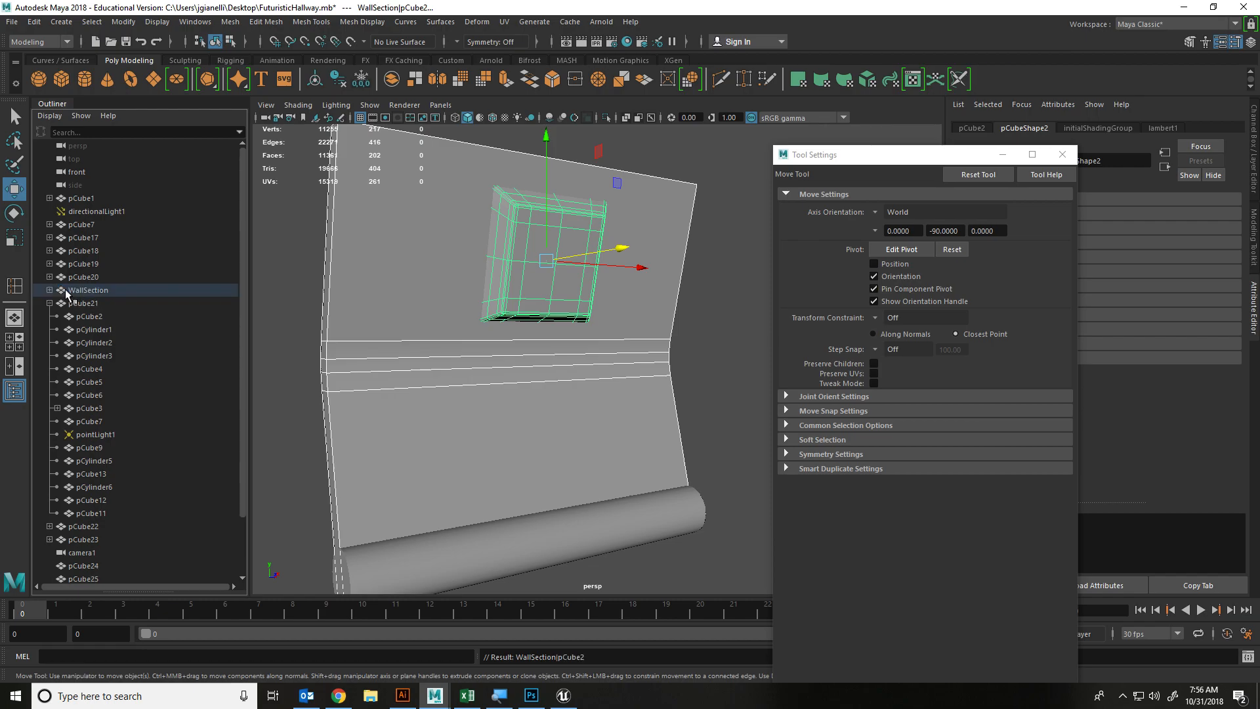
left_click(88, 290)
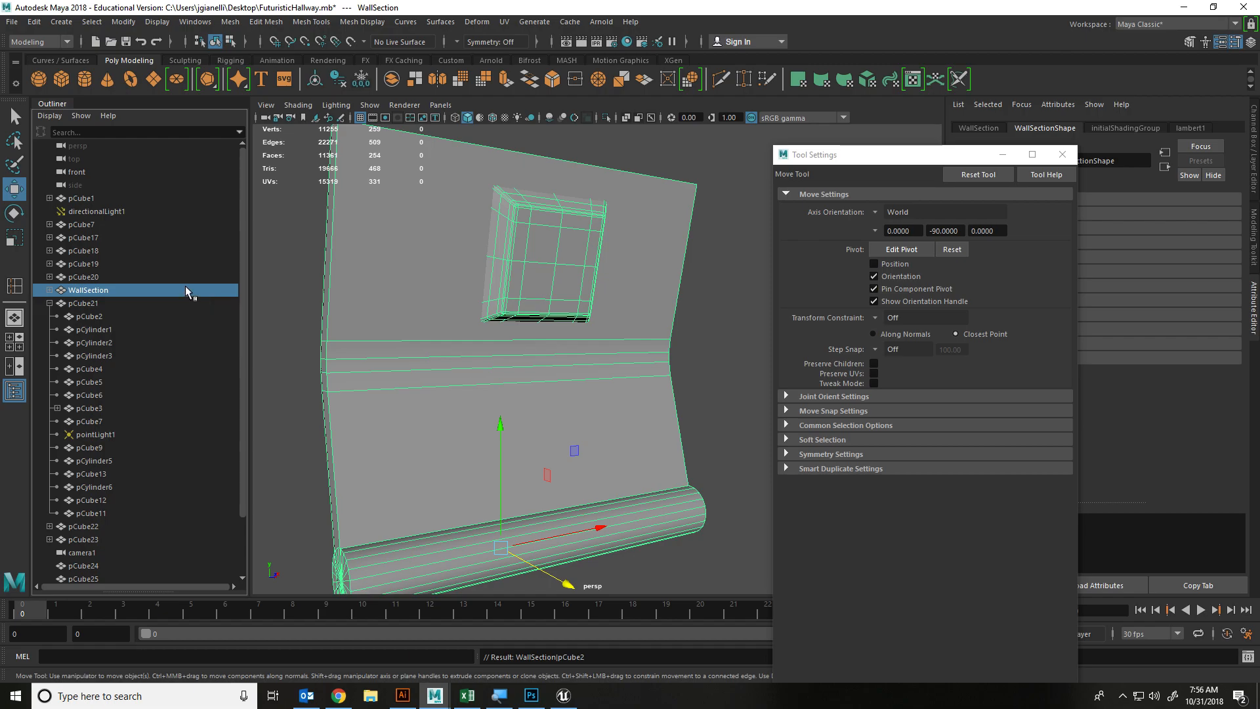
left_click(50, 290)
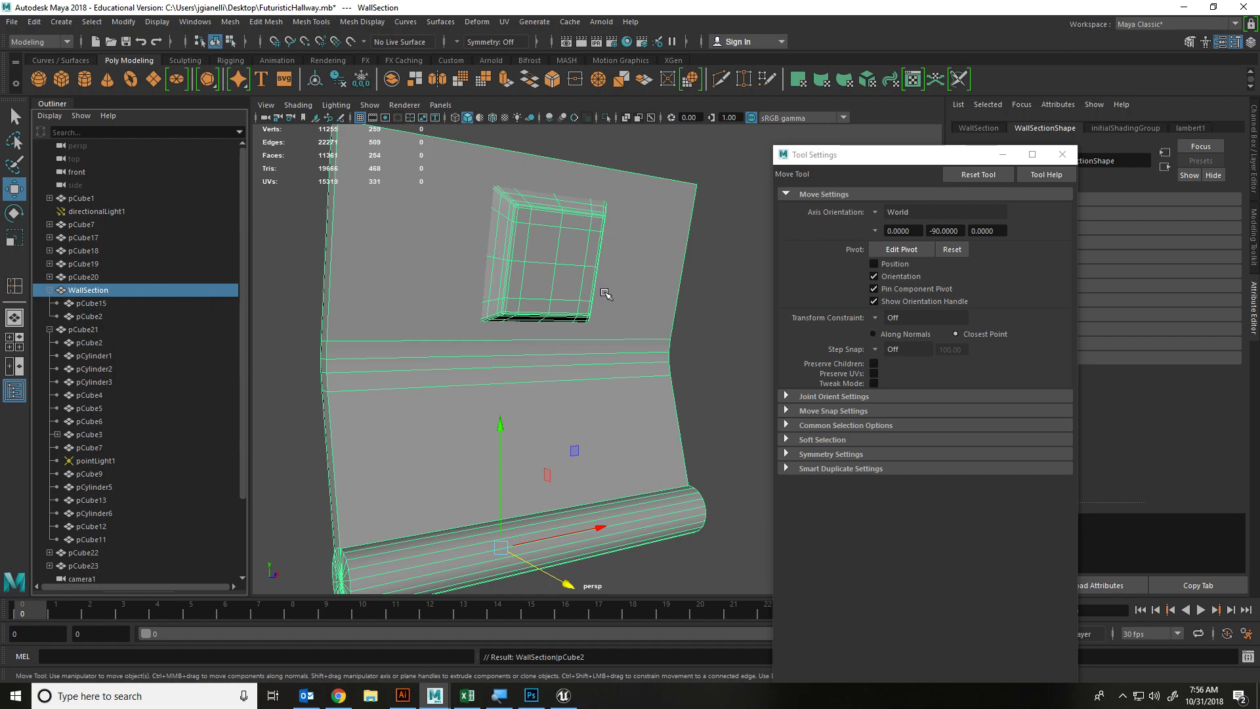
Try moving the WallSection parent with its children along Z, and undo the move
scroll(555, 322, "down", 3)
left_click(589, 210)
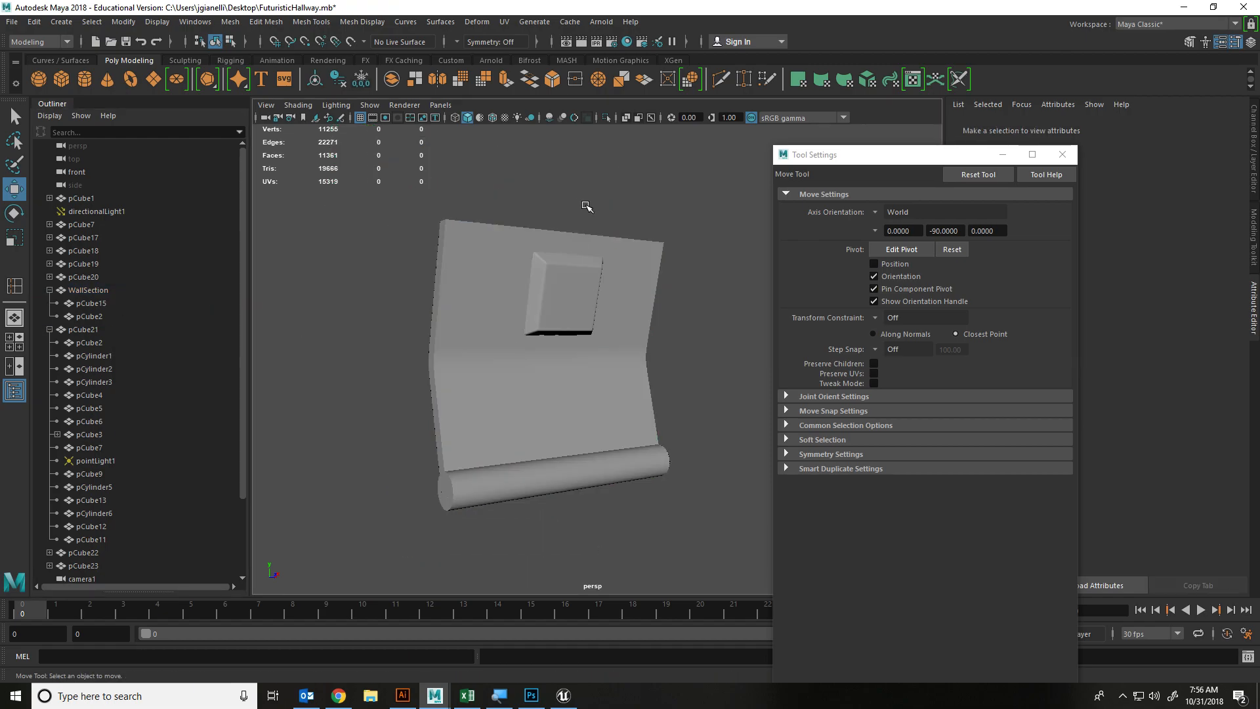
scroll(593, 204, "up", 2)
left_click(98, 291)
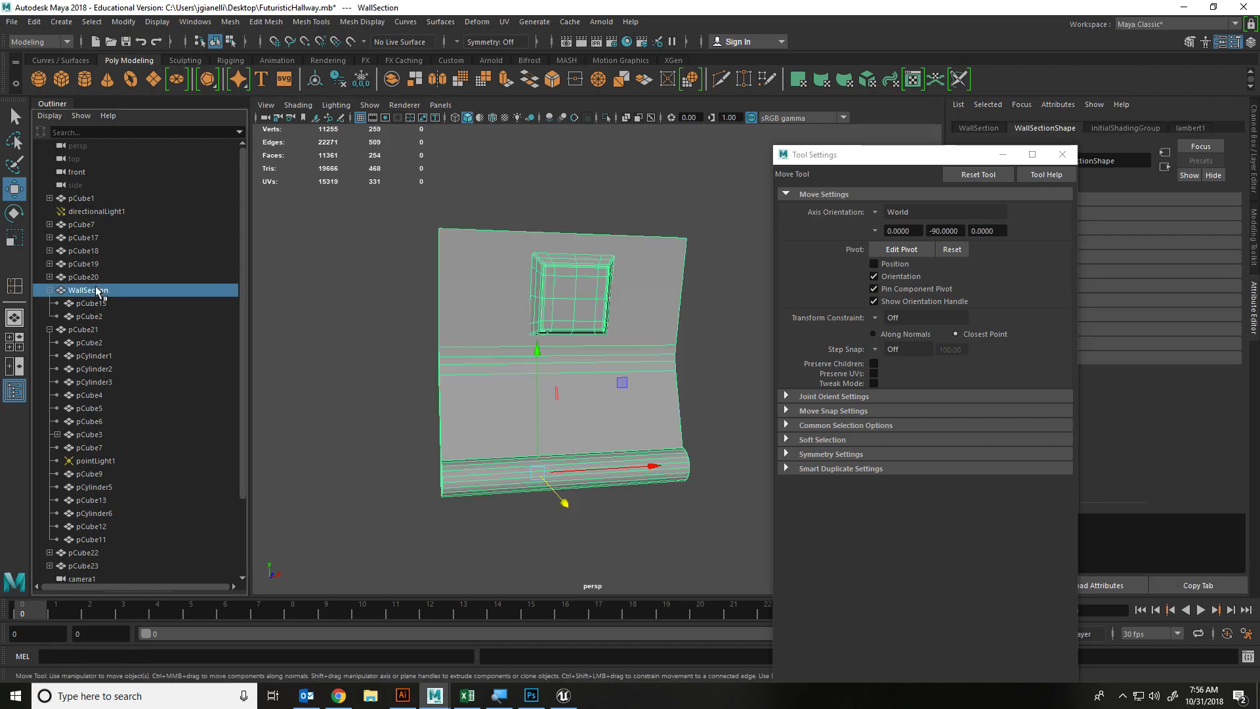
mouse_move(451, 357)
left_mouse_down("alt")
mouse_move(422, 352)
mouse_move(454, 360)
left_mouse_up("alt")
left_click_drag(638, 502, 309, 355)
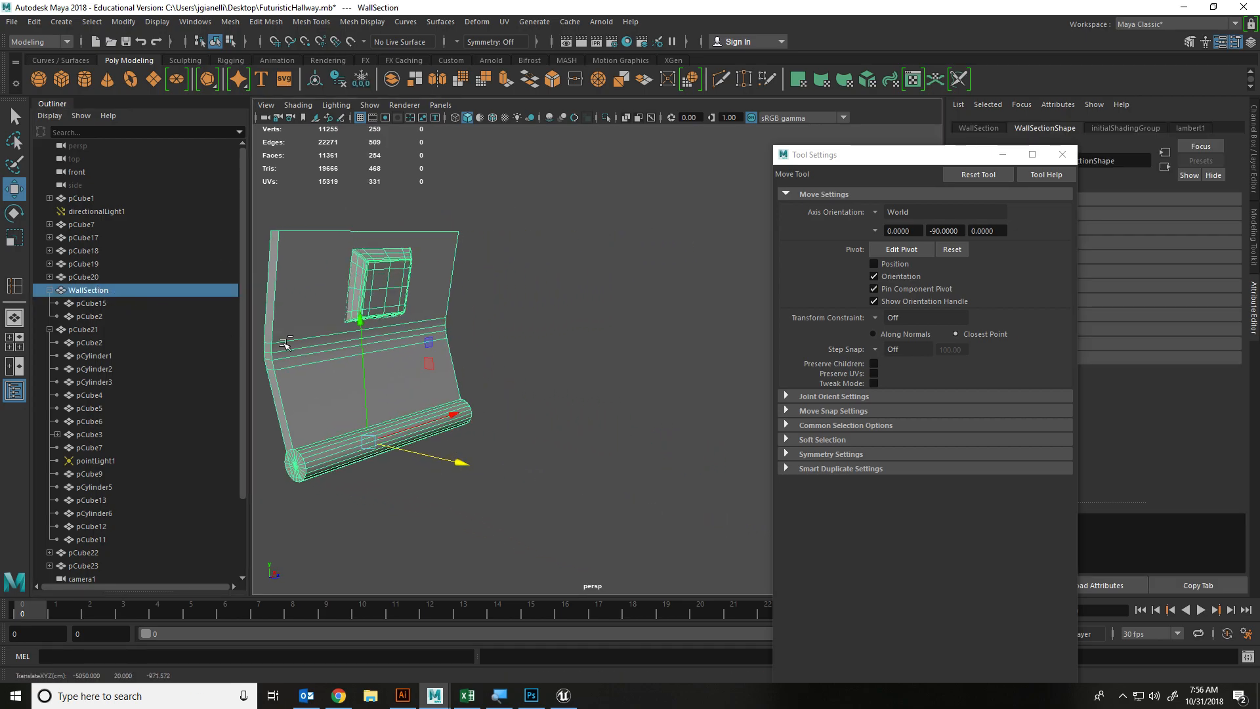
key("ctrl+z")
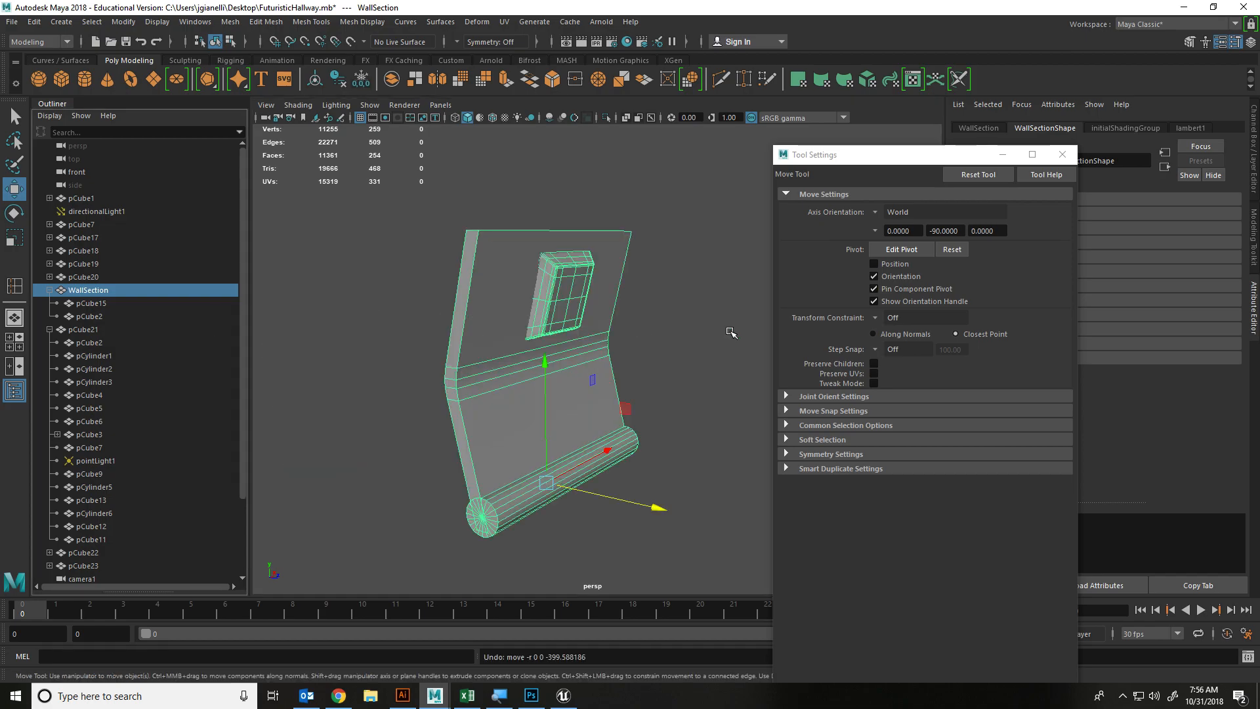
Undo the parenting of pCube15 and pCube2 under WallSection
key("ctrl+z")
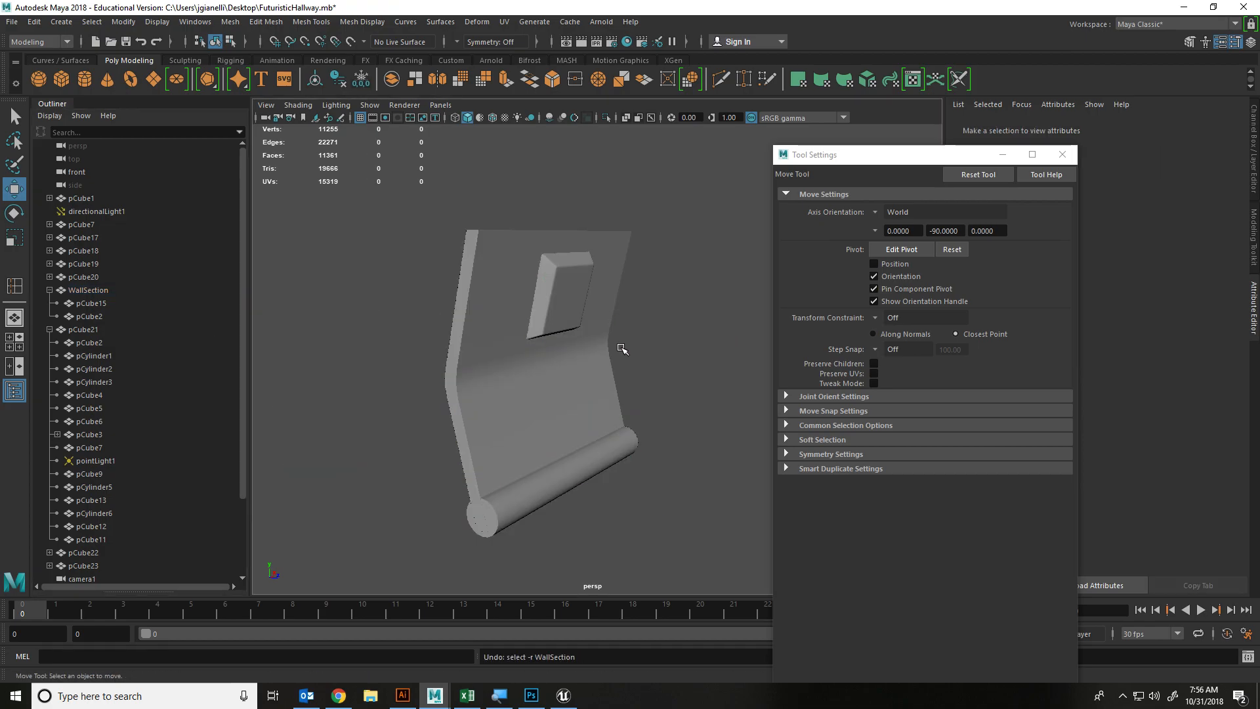
key("ctrl+z")
key("ctrl+z")
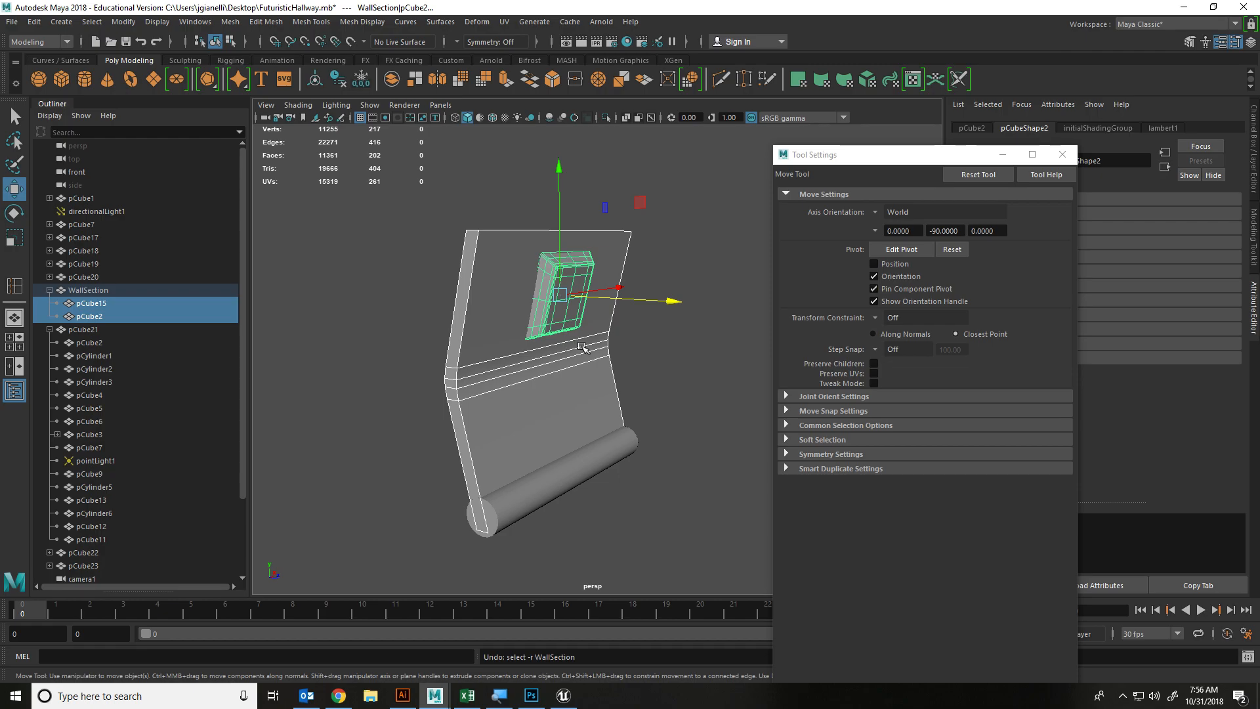
key("ctrl+z")
Try moving the unparented wall pieces along Z, and undo the moves
left_click_drag(682, 305, 644, 340)
key("ctrl+z")
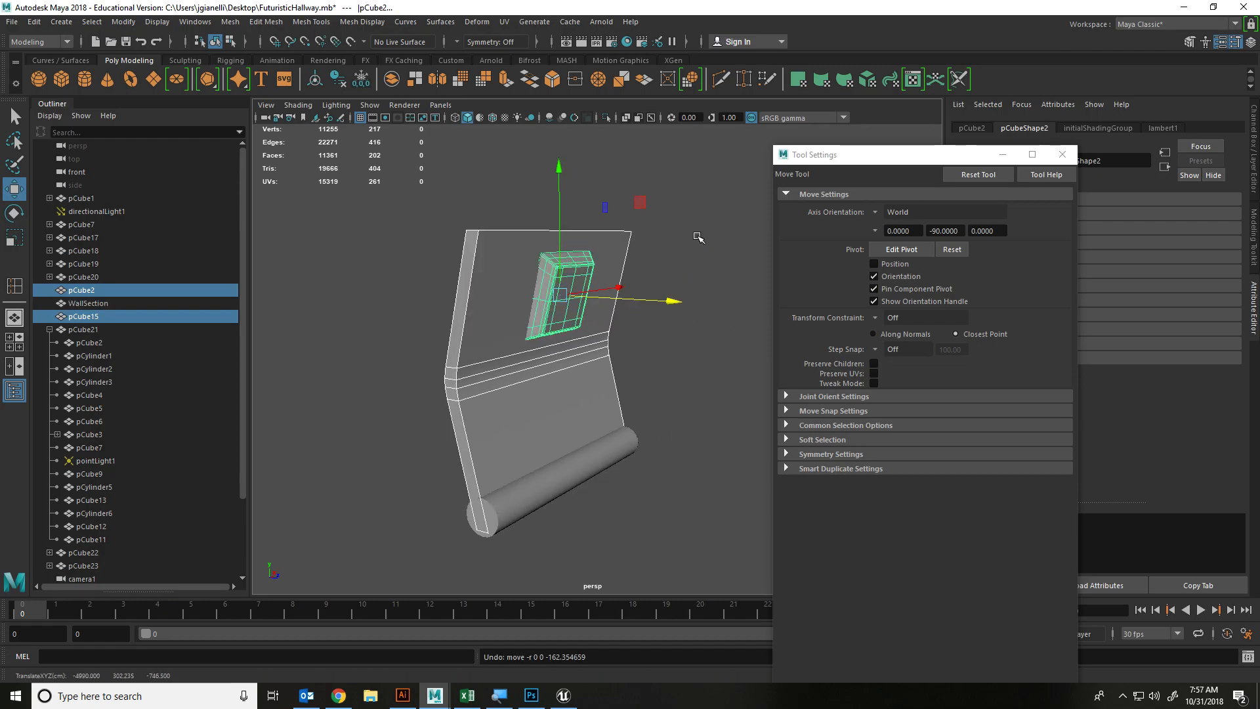
key("ctrl+z")
left_click_drag(650, 500, 485, 453)
key("ctrl+z")
Try rotating the separate wall pieces together with the Rotate tool, and undo the rotation
key("e")
left_click_drag(590, 380, 511, 607)
key("ctrl+z")
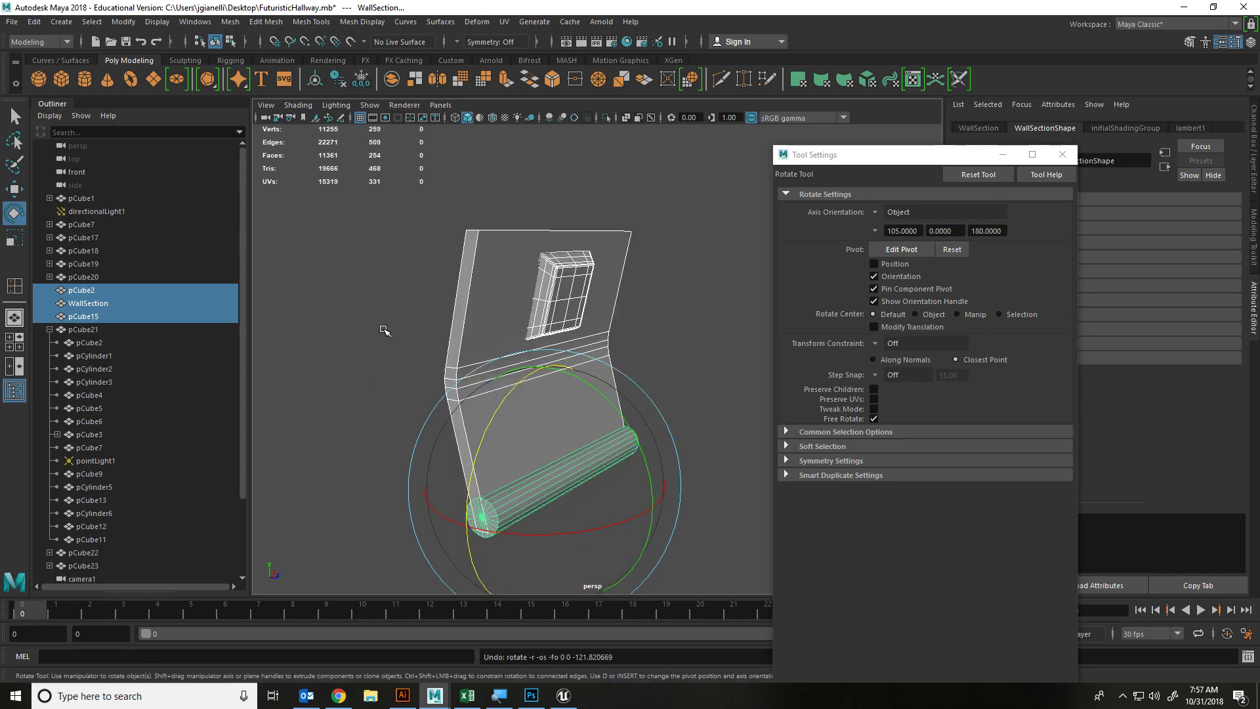
Parent pCube15 and pCube2 under WallSection again, then try rotating them and undo the rotation
left_click(91, 312)
left_click(99, 292, "ctrl")
middle_click_drag(79, 314, 82, 304)
left_click_drag(513, 229, 490, 258)
key("ctrl+z")
Move pCube15 out of WallSection to the top level, then try rotating it and undo the rotation
left_click_drag(430, 183, 595, 636)
double_click(90, 295)
left_click(89, 288)
middle_click_drag(70, 301, 63, 286)
left_click_drag(499, 281, 486, 354)
key("ctrl+z")
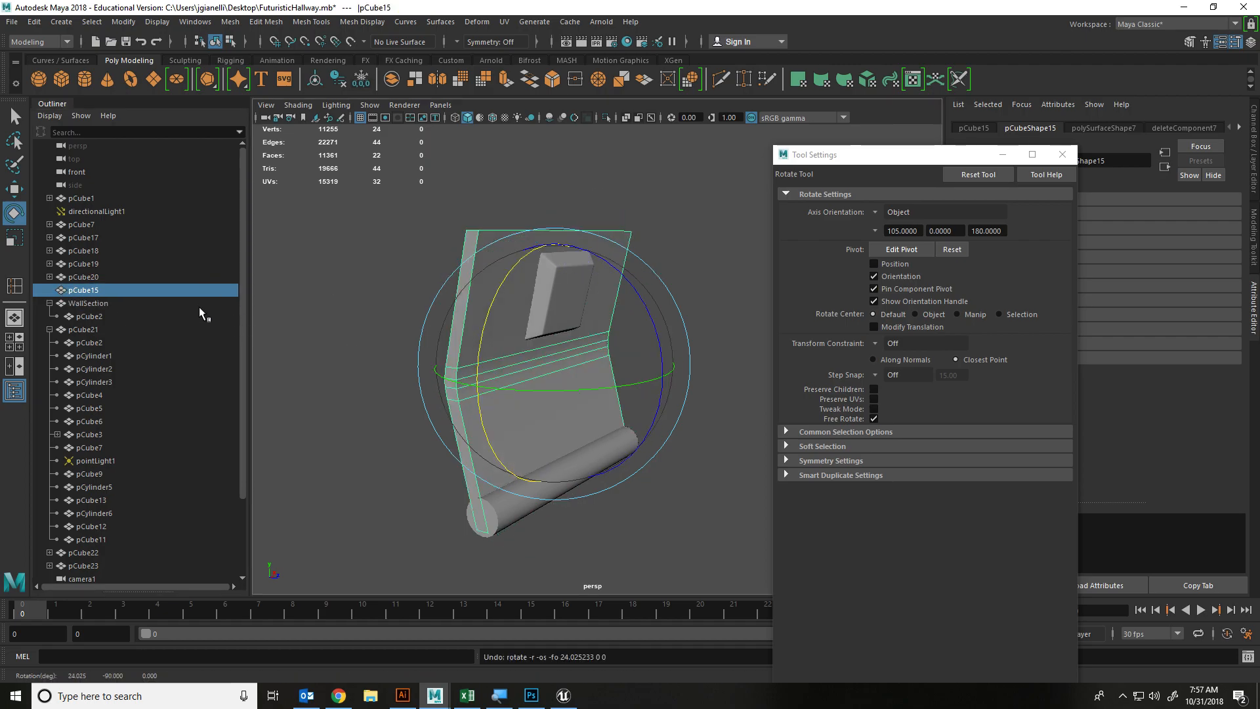
Try rotating WallSection while pCube15 is outside the hierarchy, and undo the rotation
left_click(111, 301)
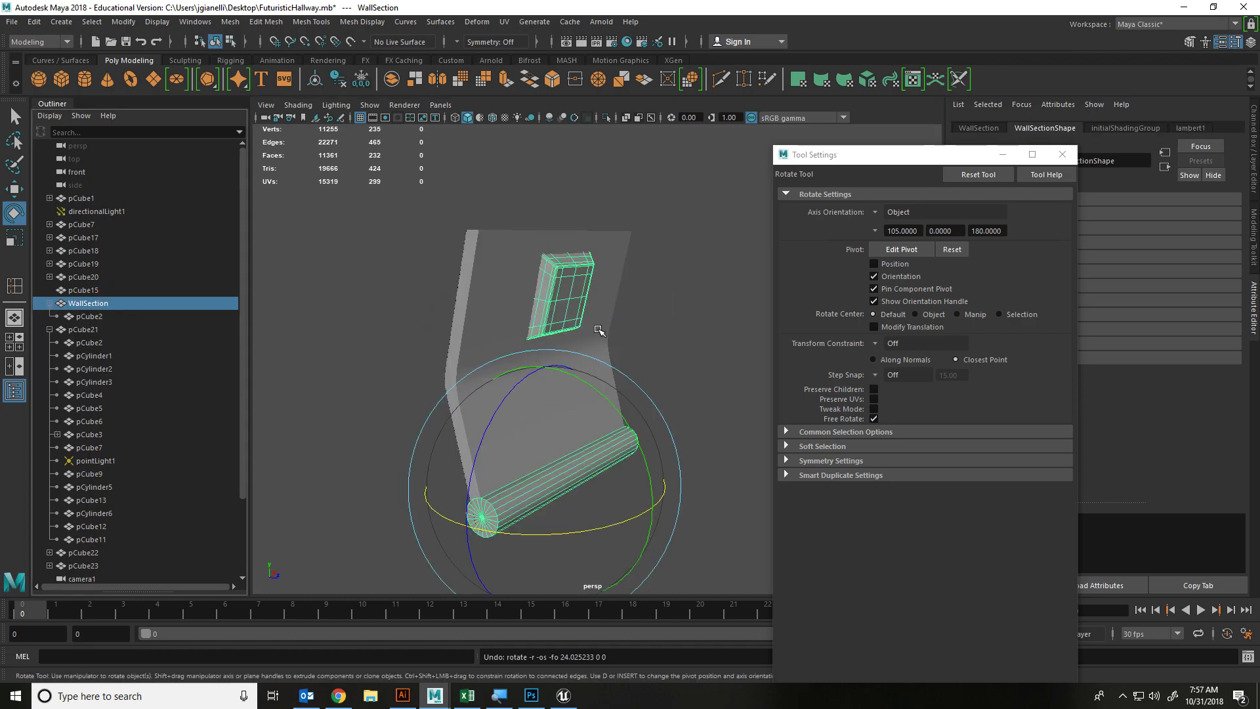
left_click_drag(505, 401, 408, 505)
key("ctrl+z")
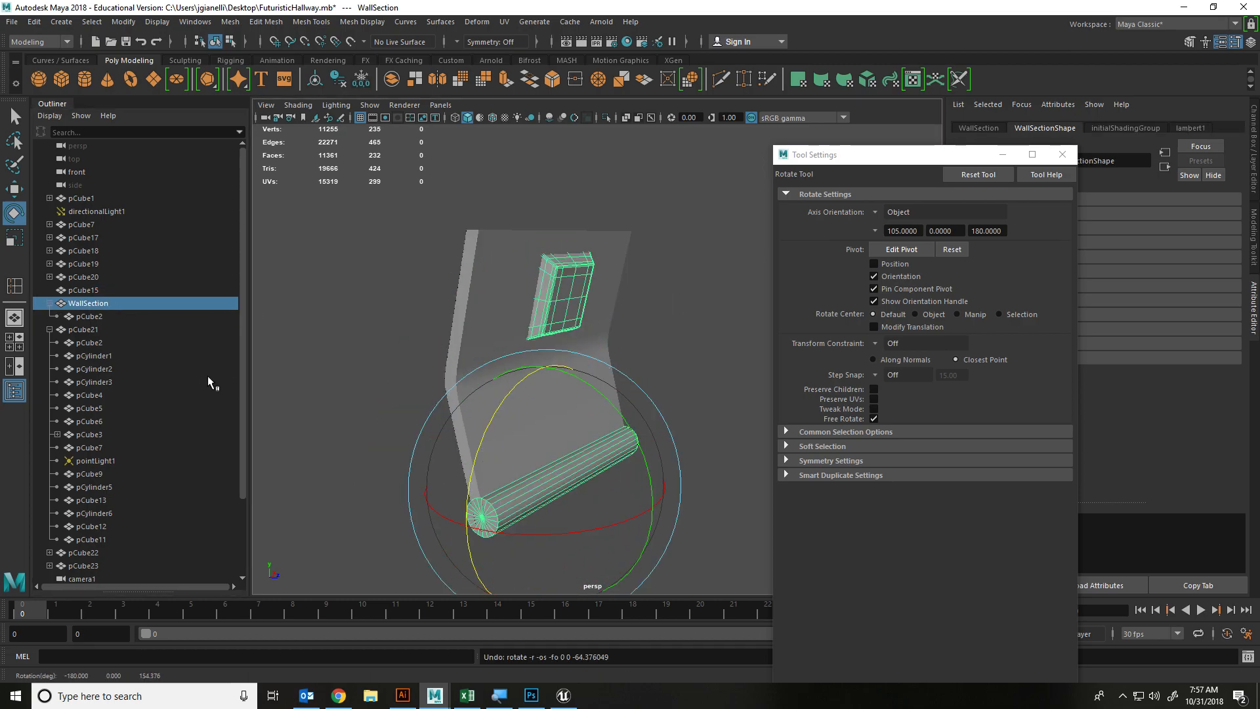
Parent pCube15 under WallSection, then try rotating WallSection with its children and undo the rotation
left_click(85, 317)
left_click_drag(90, 290, 92, 304)
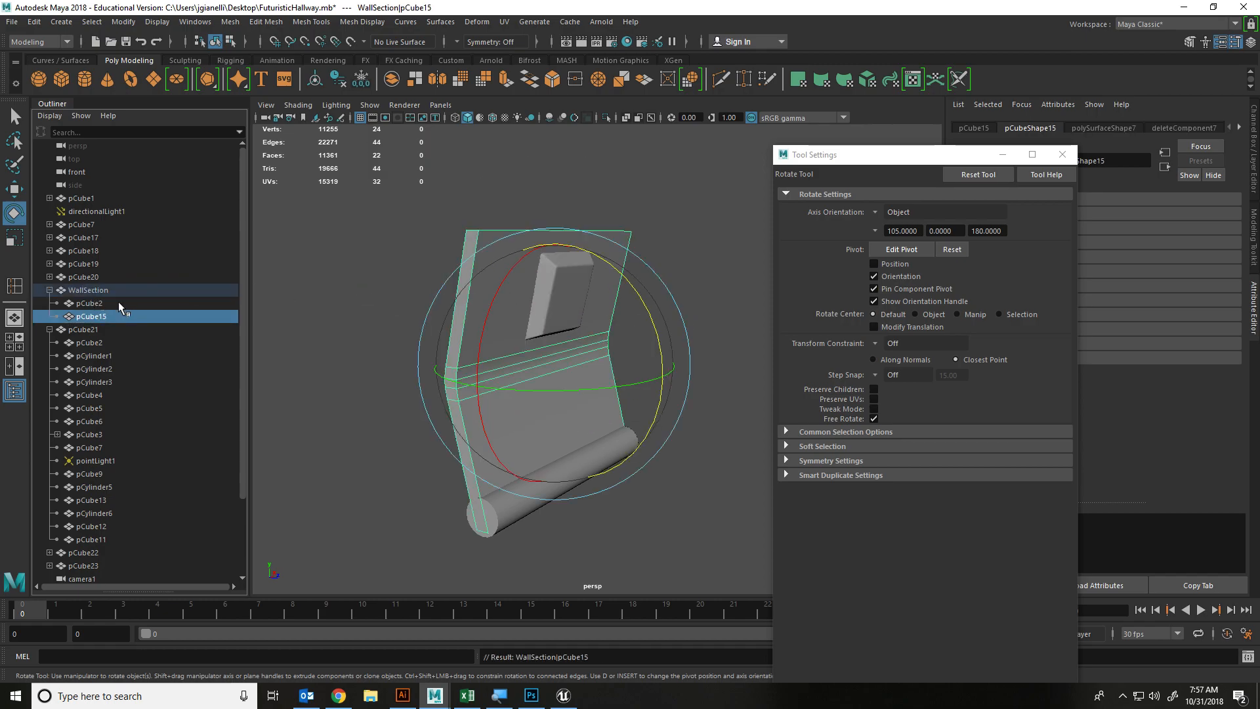
left_click(89, 291)
left_click_drag(518, 386, 442, 508)
key("ctrl+z")
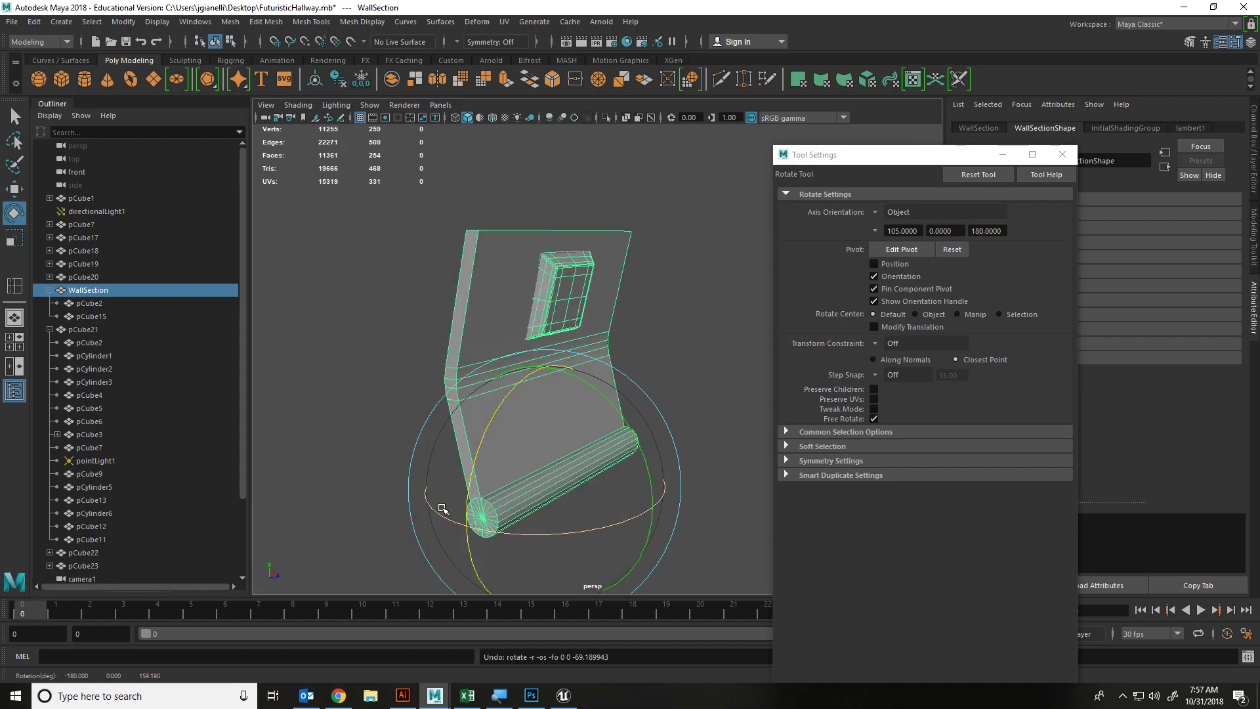
left_click(447, 271)
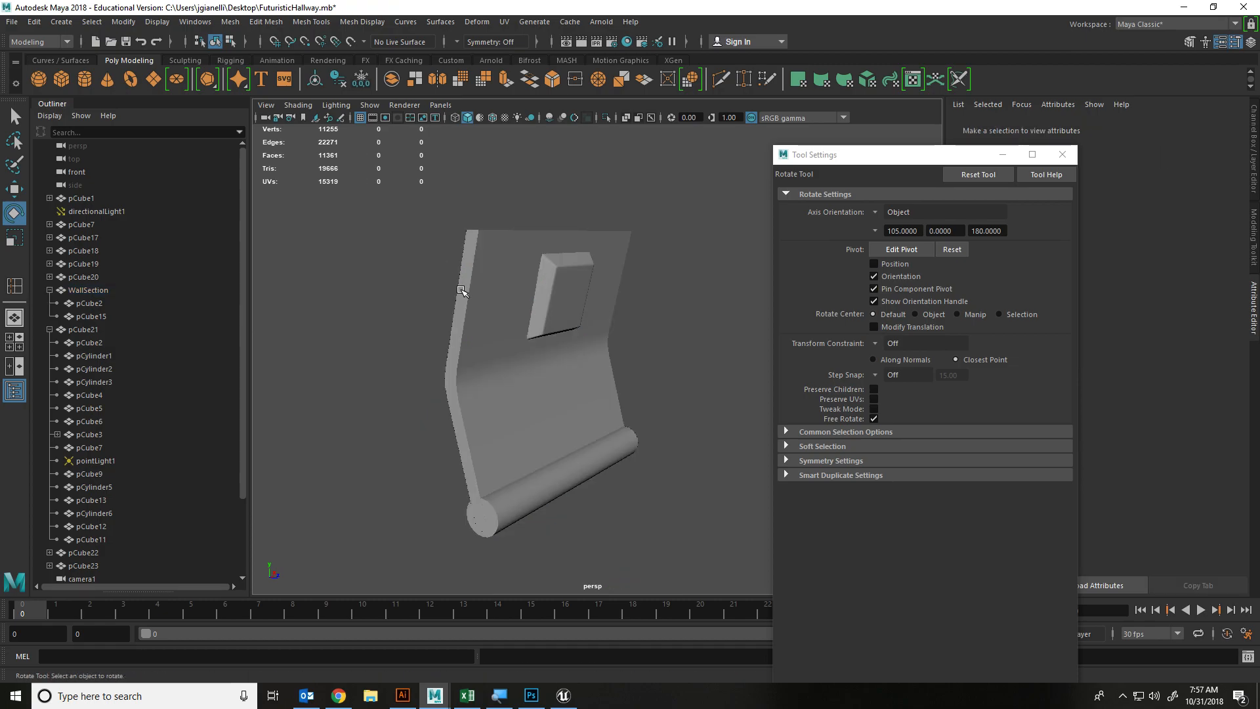
left_click(493, 278)
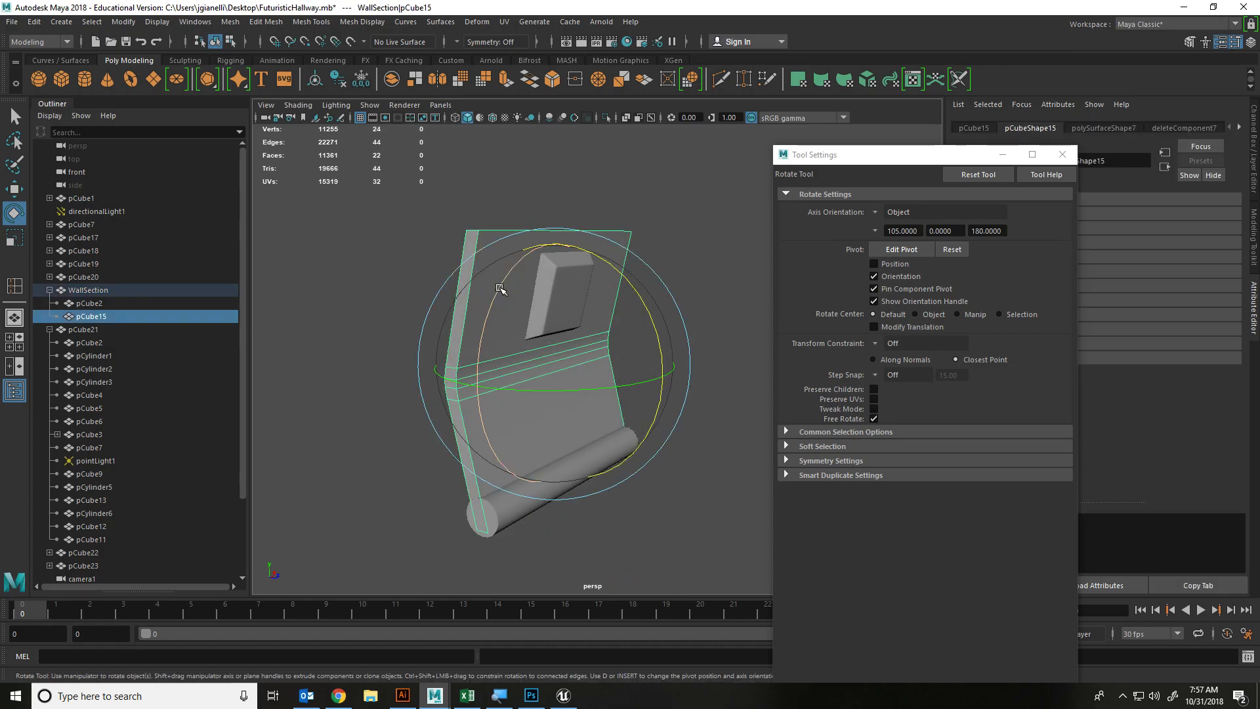
right_click(533, 282)
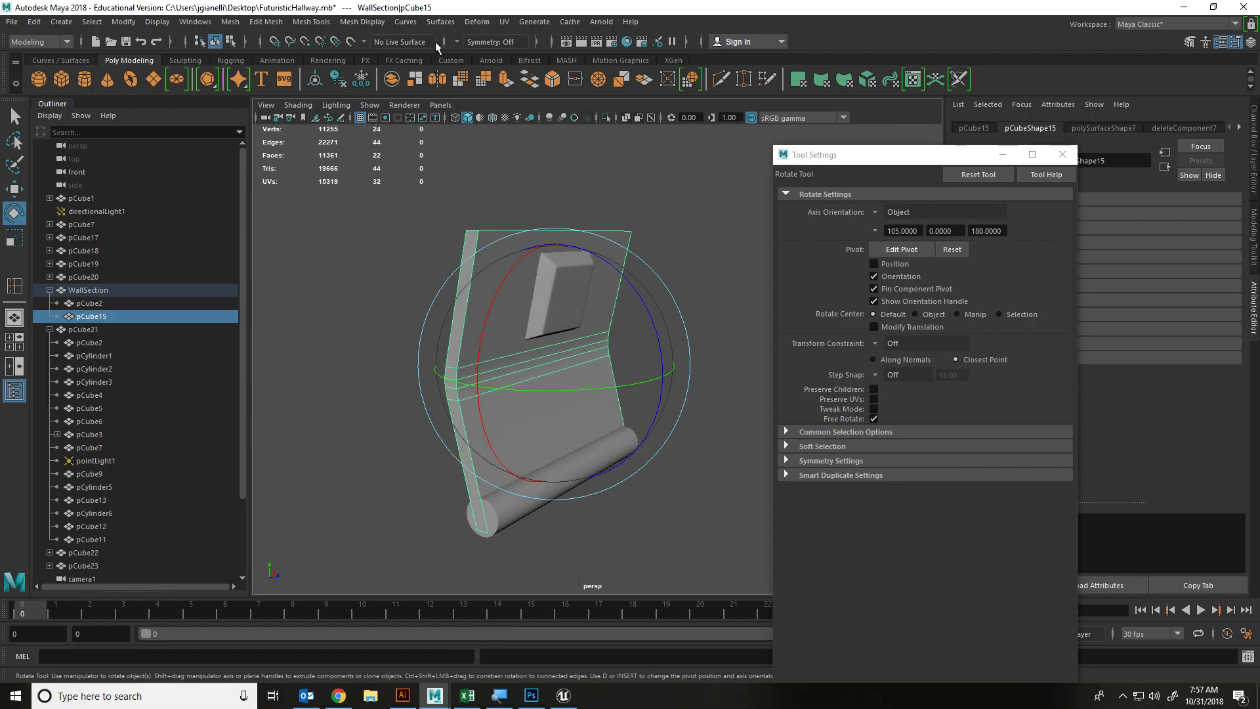
left_click(503, 21)
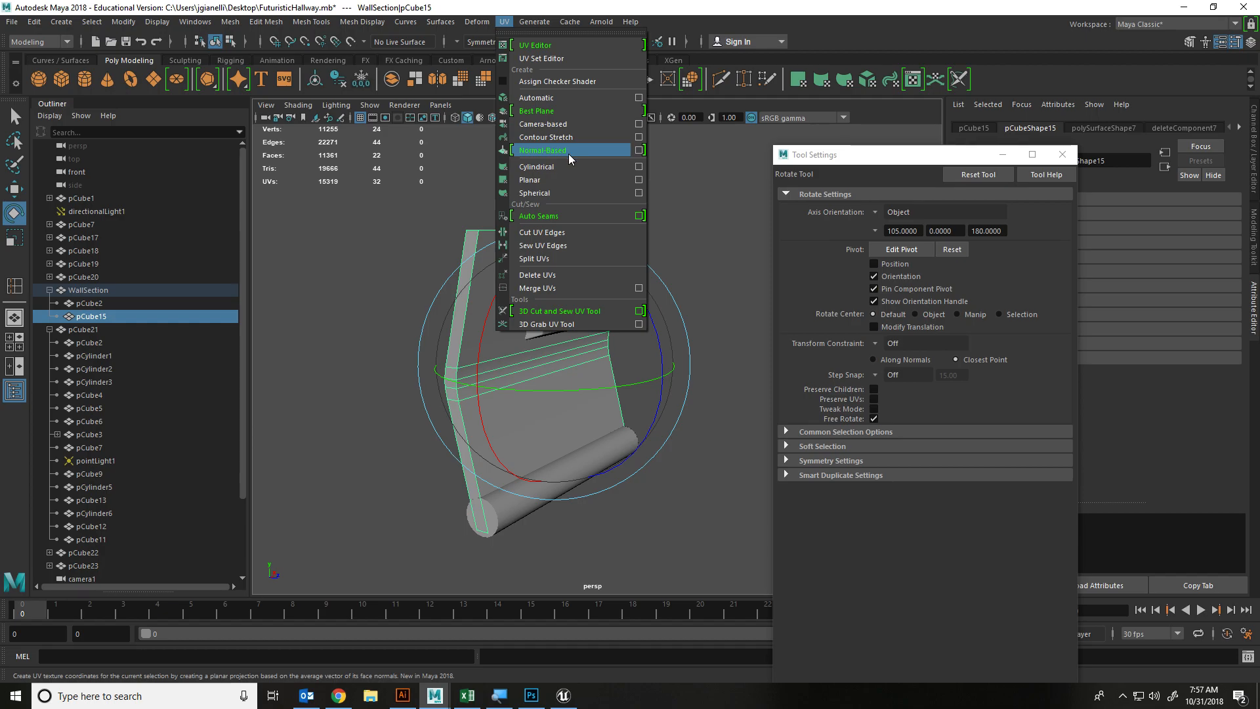
left_click(432, 532)
left_click(512, 517)
right_click(518, 514)
right_click_drag(518, 515, 573, 299)
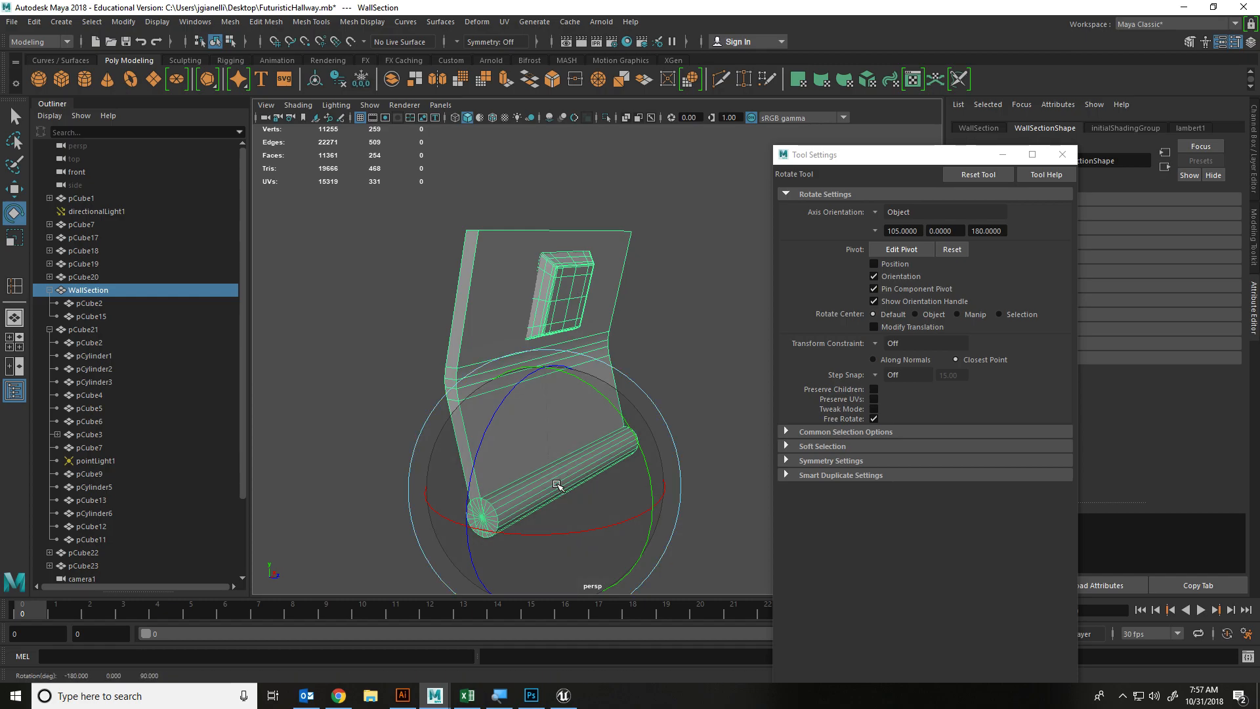
left_click(89, 316)
left_click(88, 303)
left_click(93, 289)
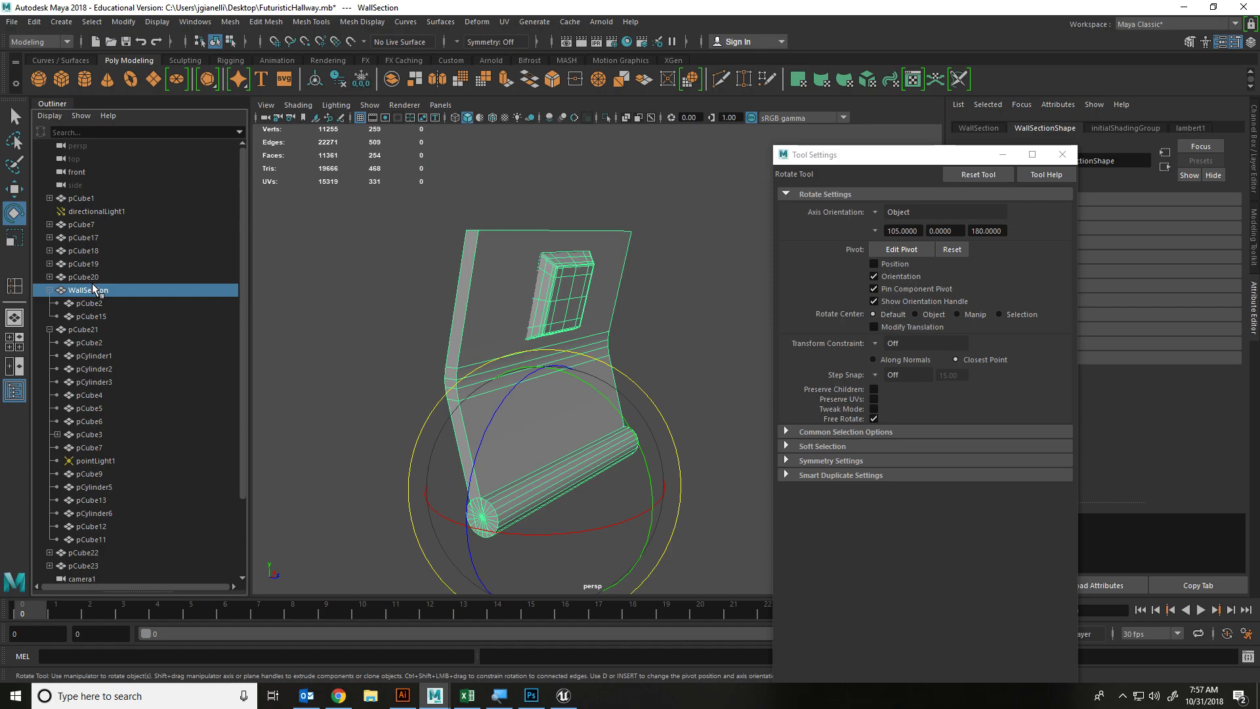
Select all faces of the WallSection cylinder in face mode and isolate them in the viewport
scroll(579, 521, "up", 6)
middle_click_drag(643, 497, 657, 126, "alt")
right_click_drag(645, 204, 653, 308)
double_click(651, 273)
left_click(619, 296)
double_click(651, 283)
left_click_drag(613, 301, 564, 308, "alt")
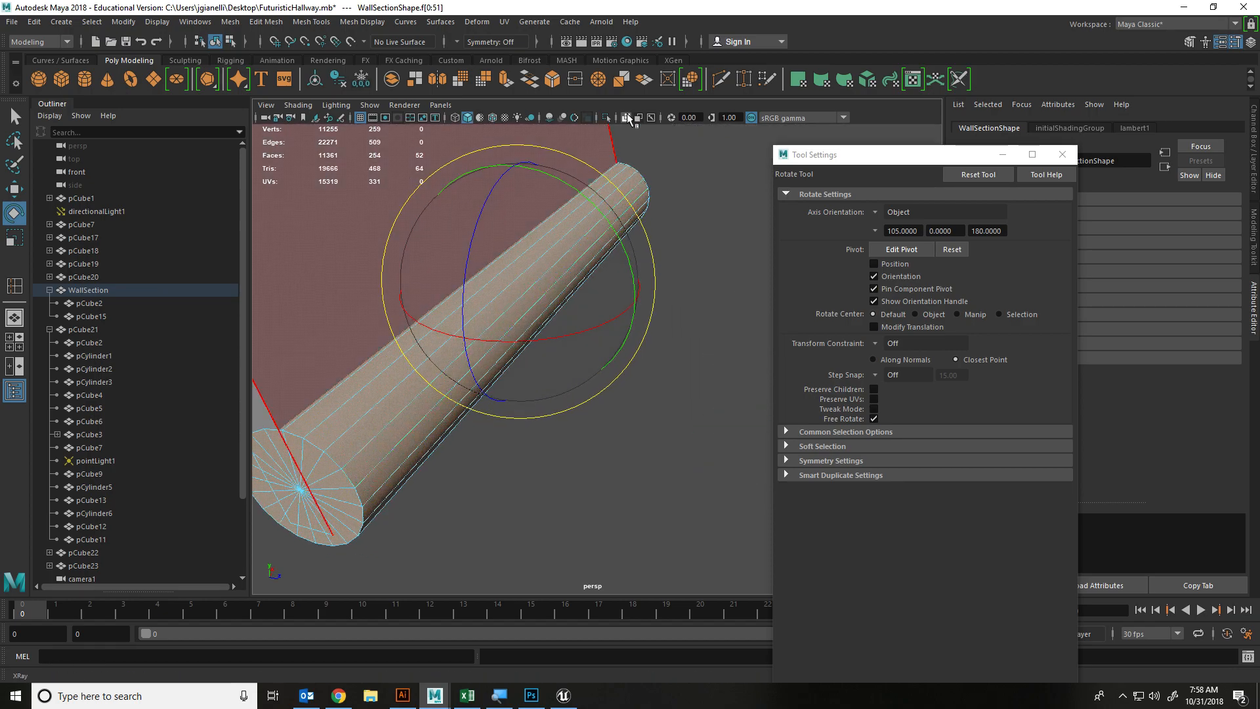
left_click(605, 117)
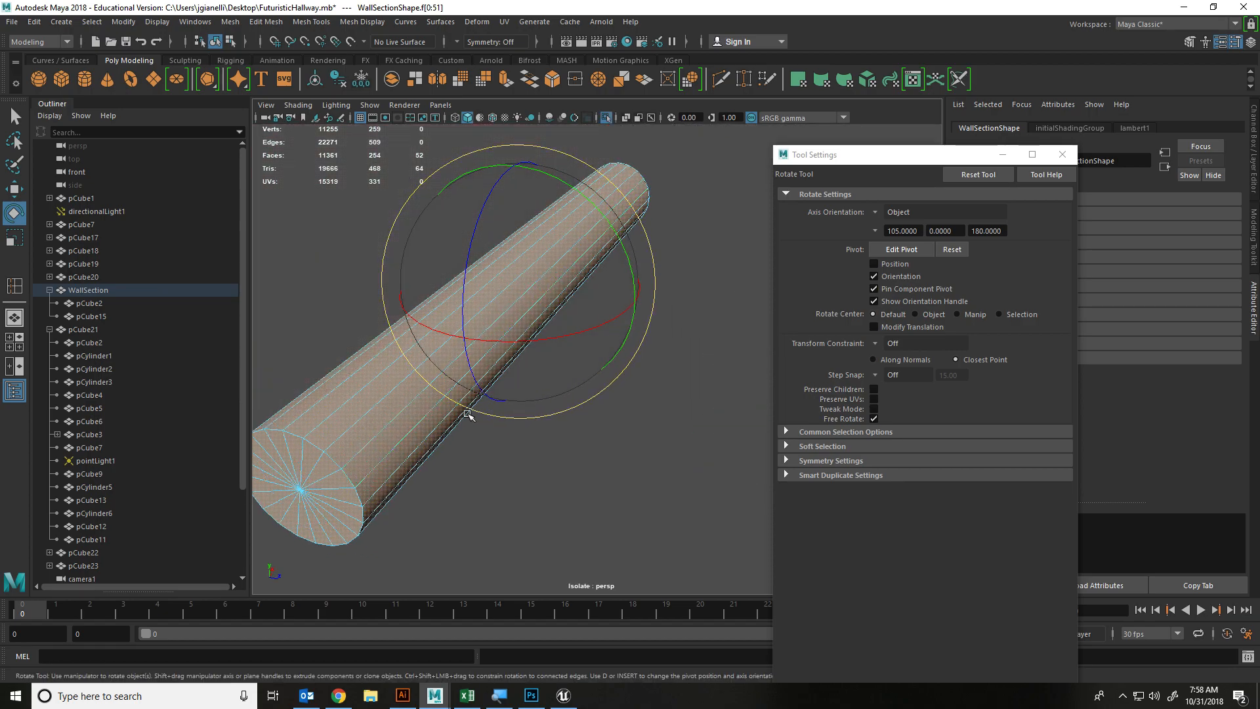
Try deleting the faces of the cylinder's near end cap, and undo the deletion
left_click(430, 464)
left_click_drag(430, 464, 445, 403, "alt")
mouse_move(471, 319)
left_mouse_down("alt")
mouse_move(539, 333)
mouse_move(485, 320)
left_mouse_up("alt")
mouse_move(493, 317)
left_mouse_down("alt")
mouse_move(459, 309)
mouse_move(374, 323)
mouse_move(298, 304)
mouse_move(478, 317)
left_mouse_up("alt")
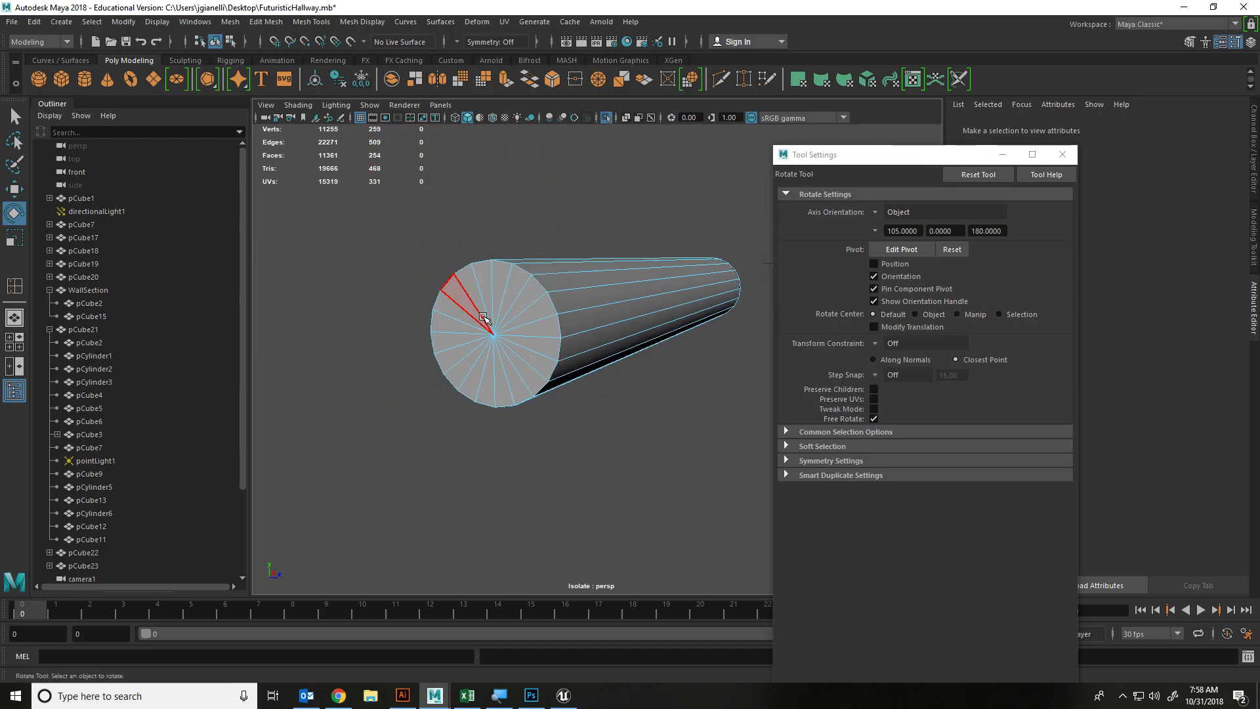
double_click(482, 358)
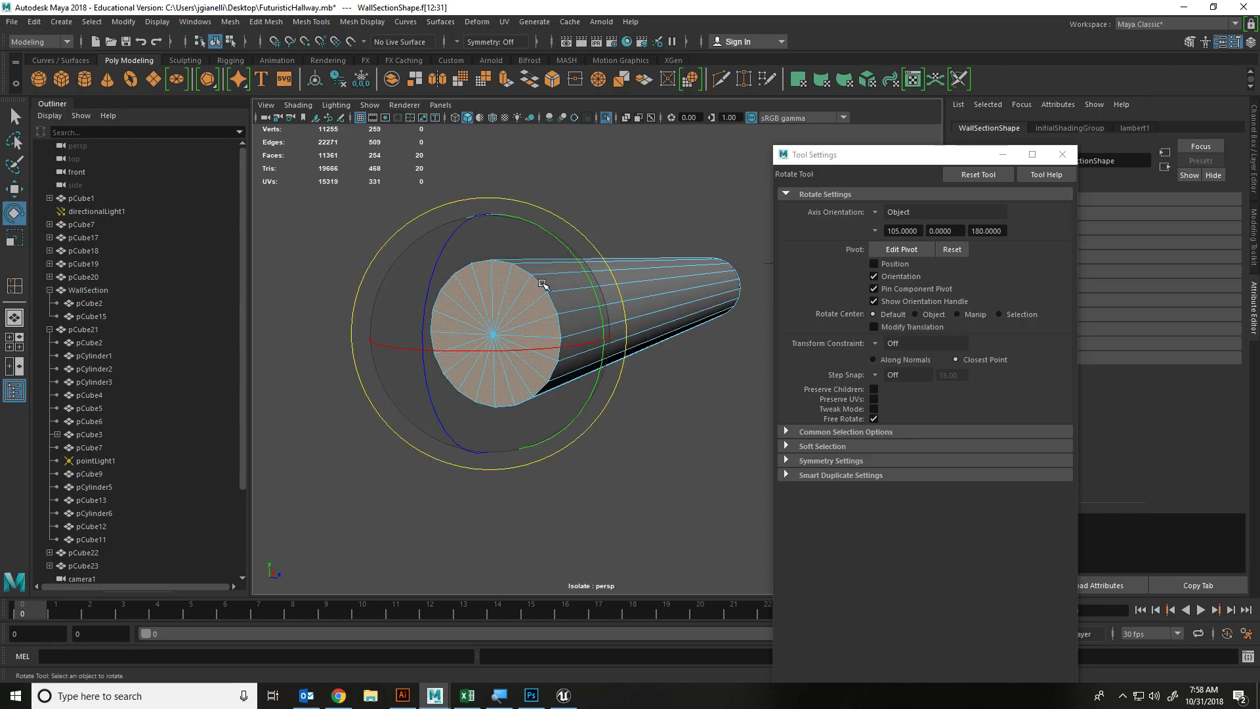
key("Delete")
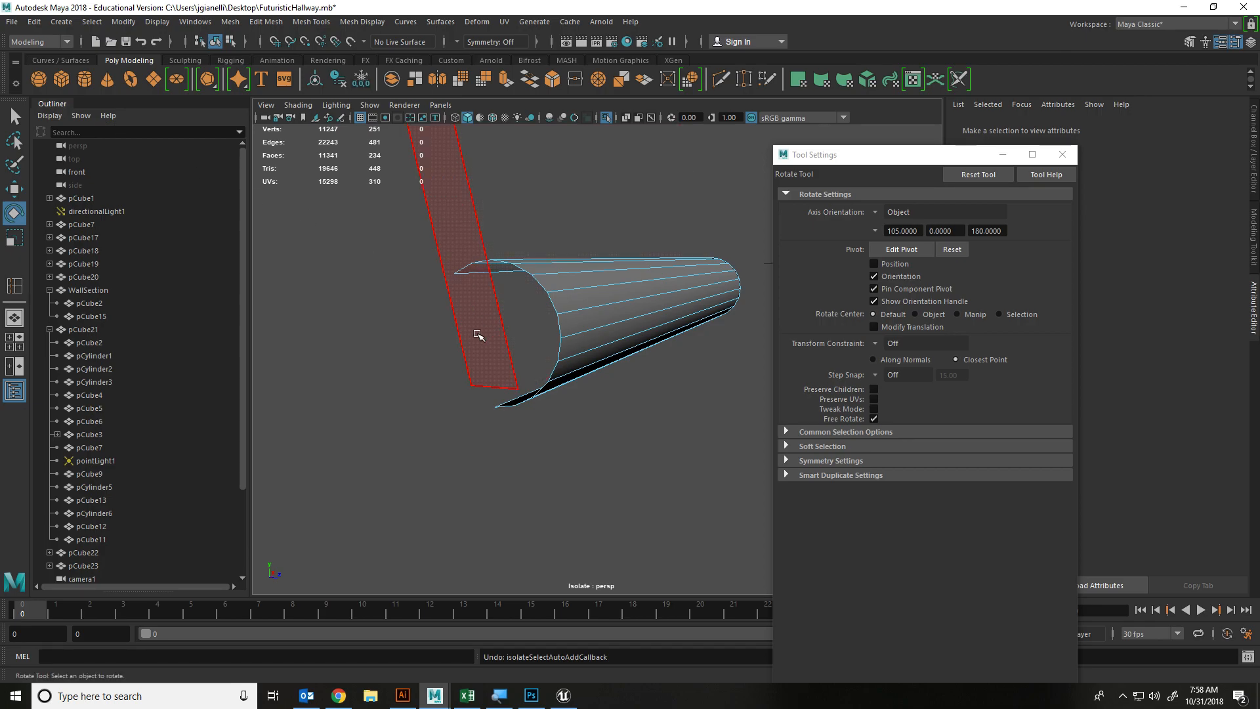
key("ctrl+z")
Enable camera-based selection for the Select tool's marquee, then try deleting the near end-cap faces and undo it
left_click(18, 116)
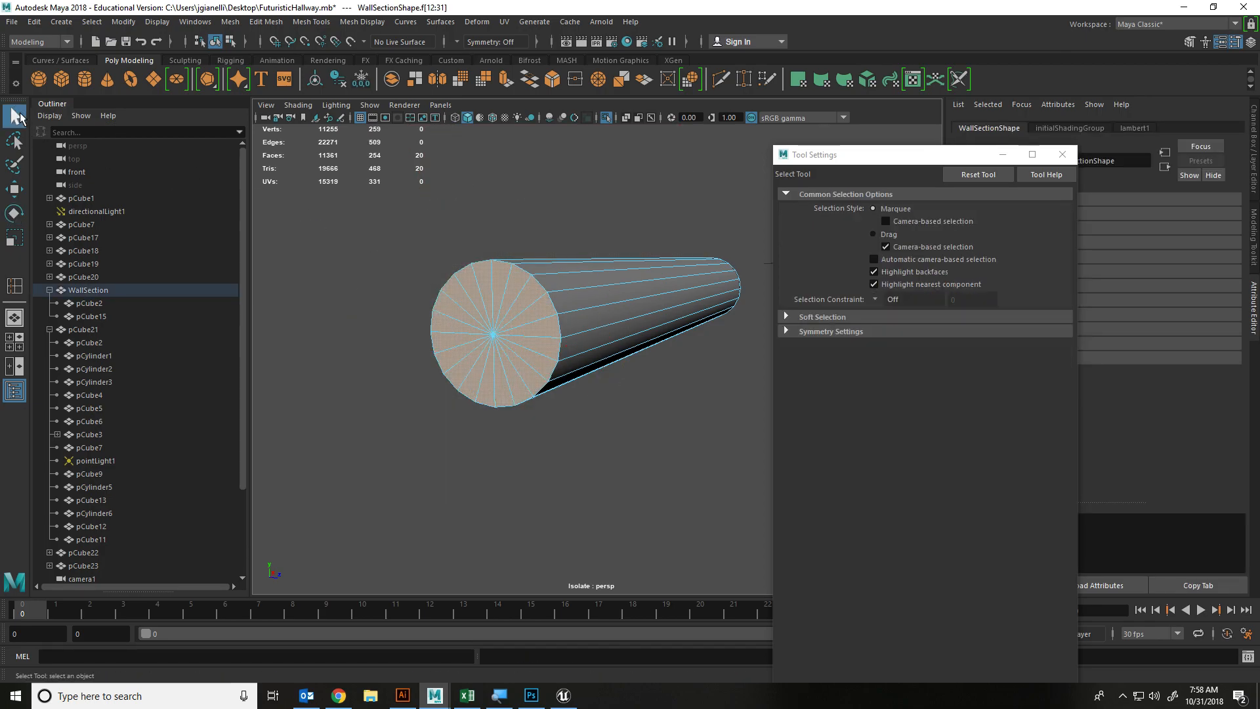
left_click(904, 221)
left_click_drag(466, 303, 496, 325)
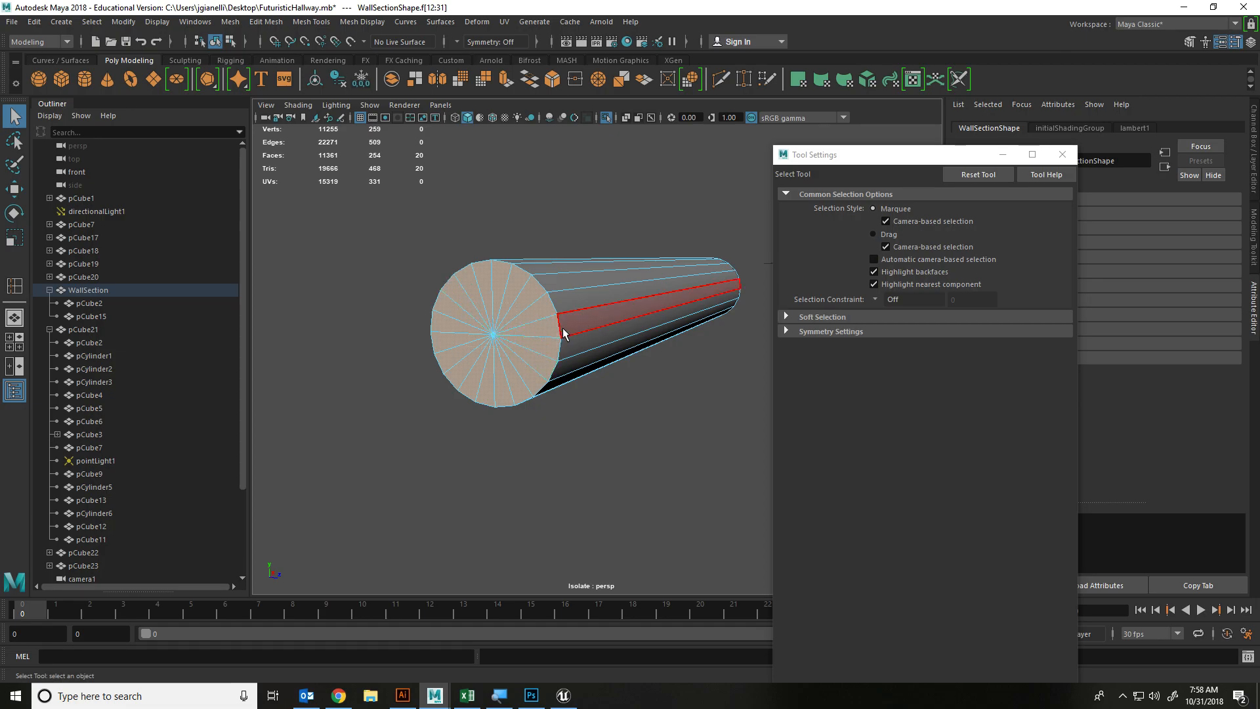
key("Delete")
key("ctrl+z")
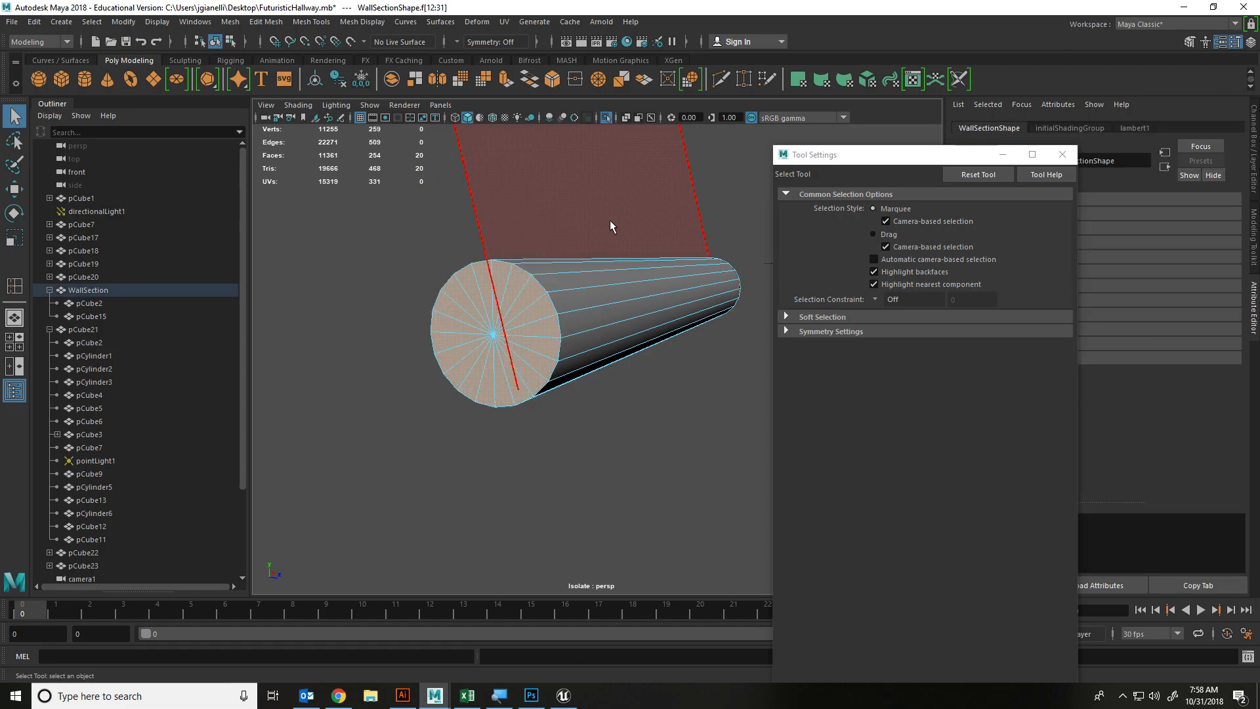
left_click(461, 320)
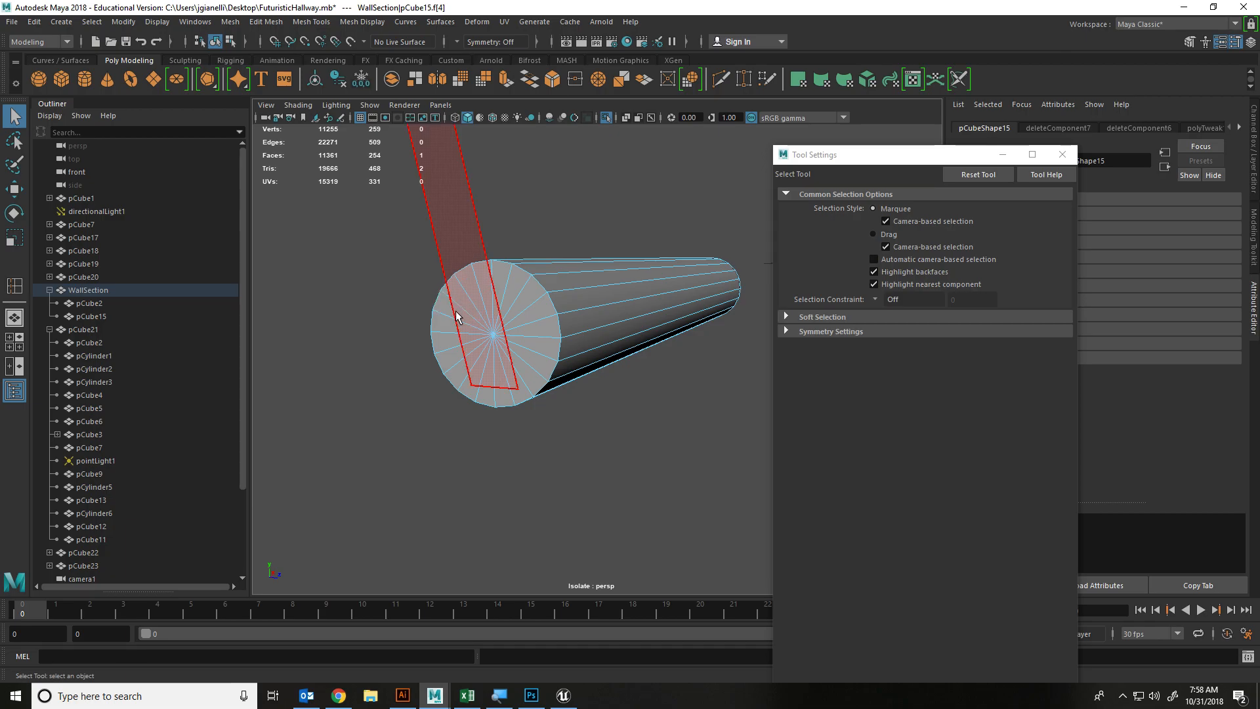
key("ctrl+z")
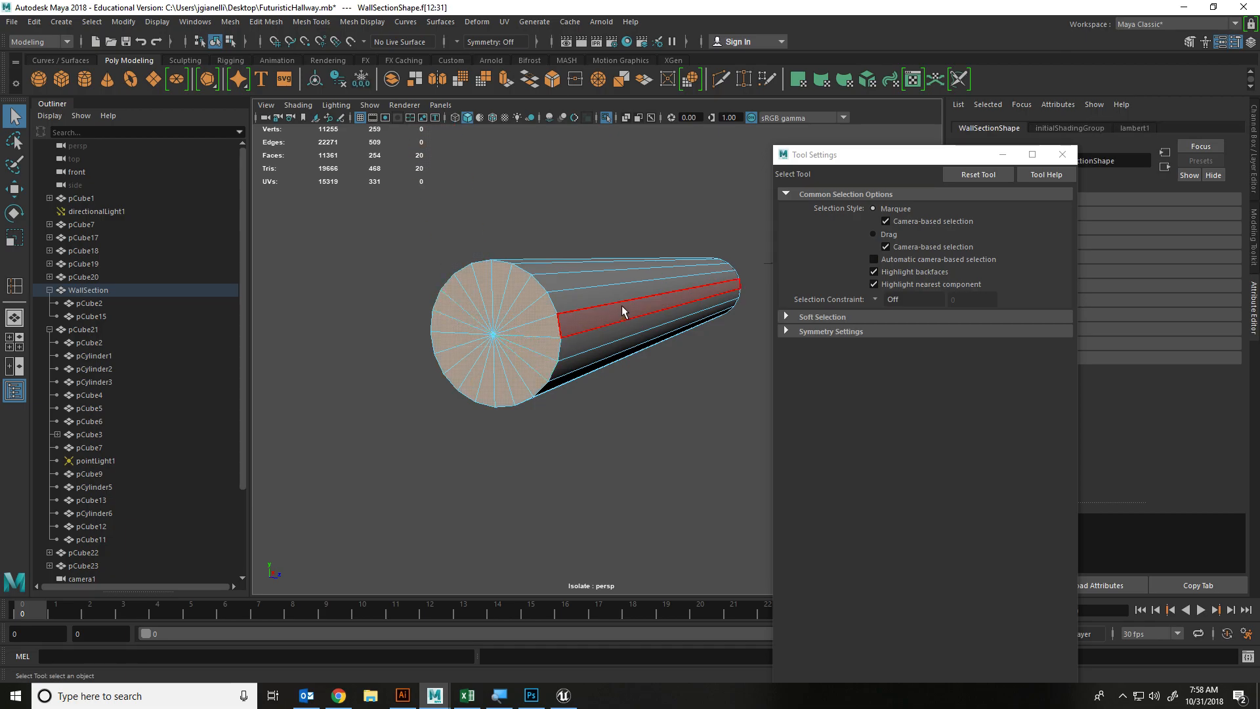
Delete the faces of both end caps of the cylinder and turn off the isolated view
key("Delete")
left_click_drag(730, 342, 509, 342, "alt")
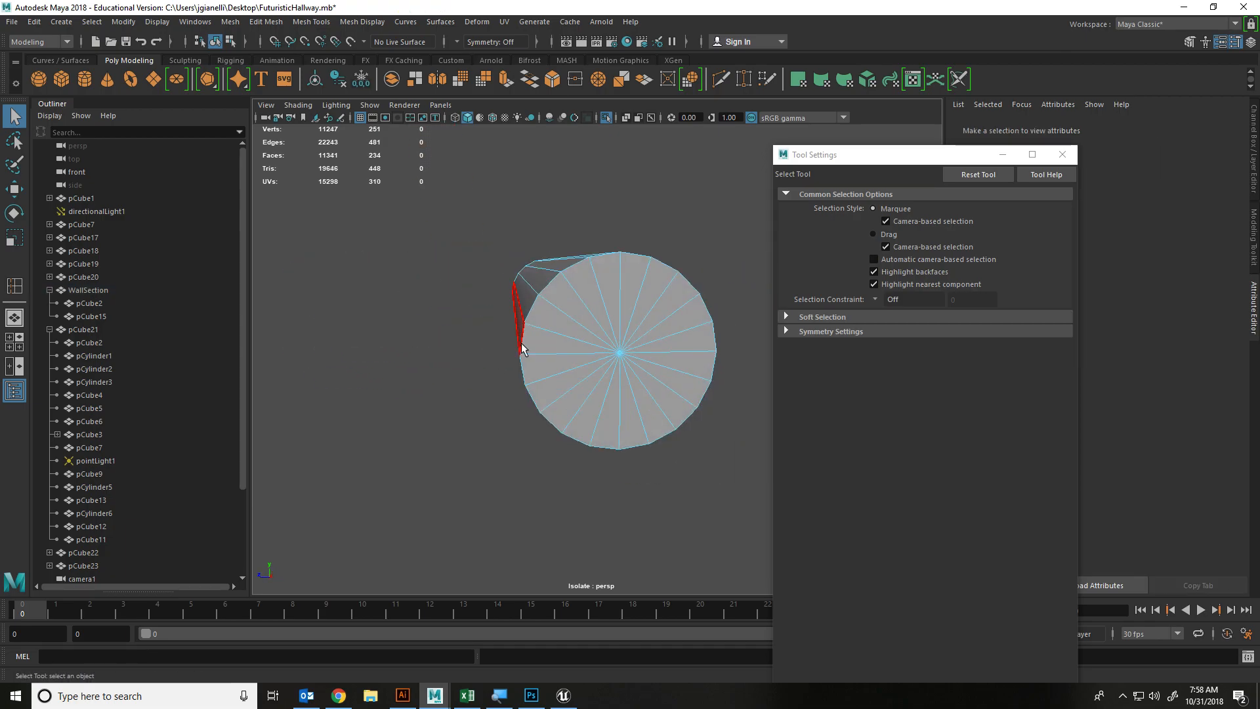
key("ctrl+z")
key("Delete")
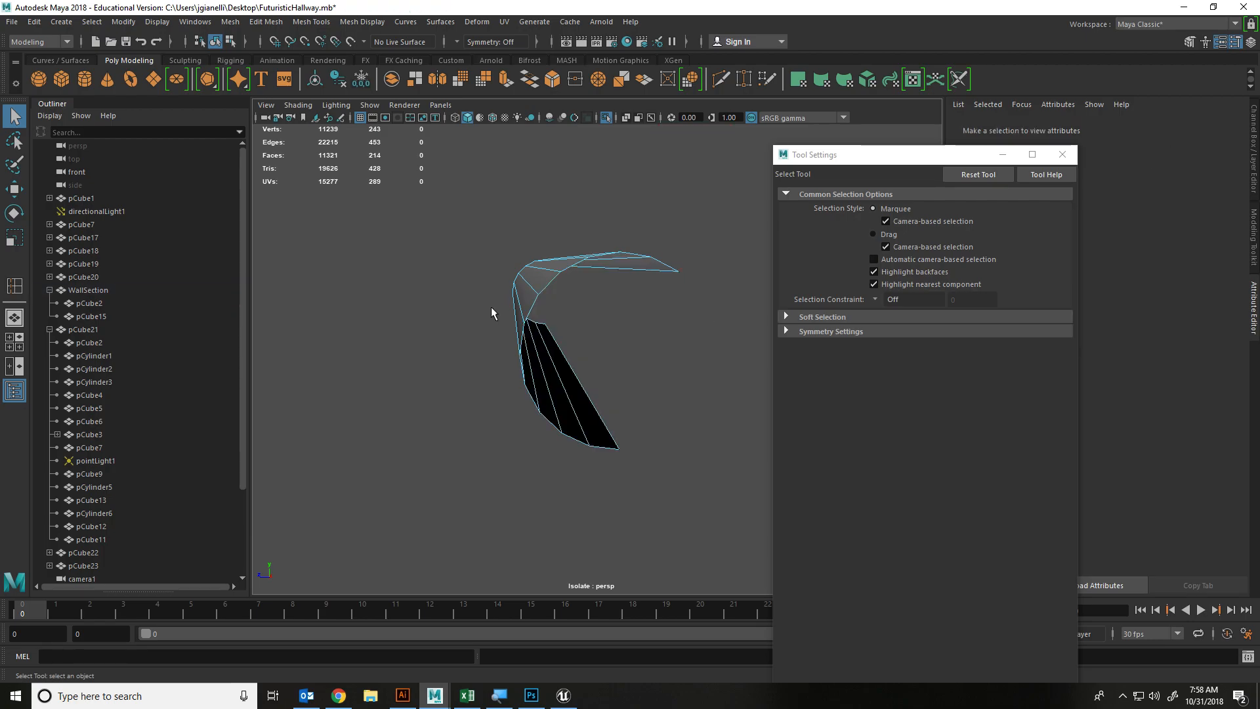
left_click_drag(501, 288, 525, 331, "alt")
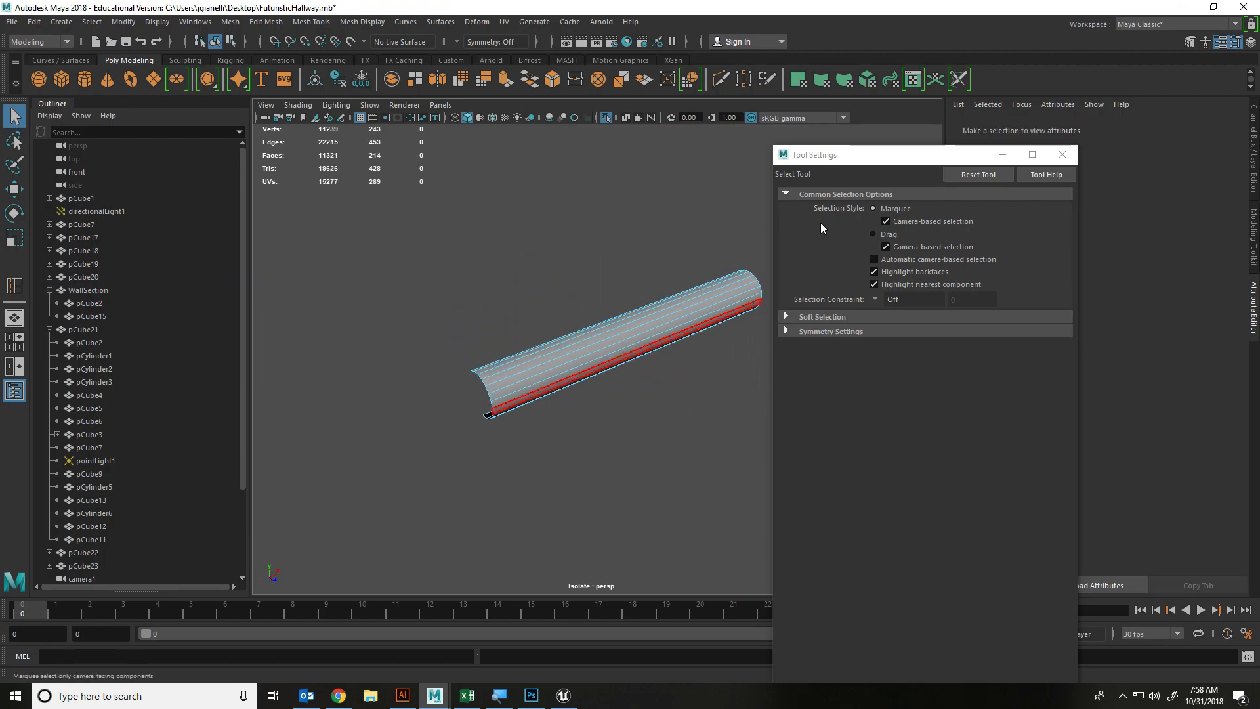
left_click(605, 120)
Return to object mode with the wall piece pCube15 selected
left_click_drag(554, 262, 534, 427, "alt")
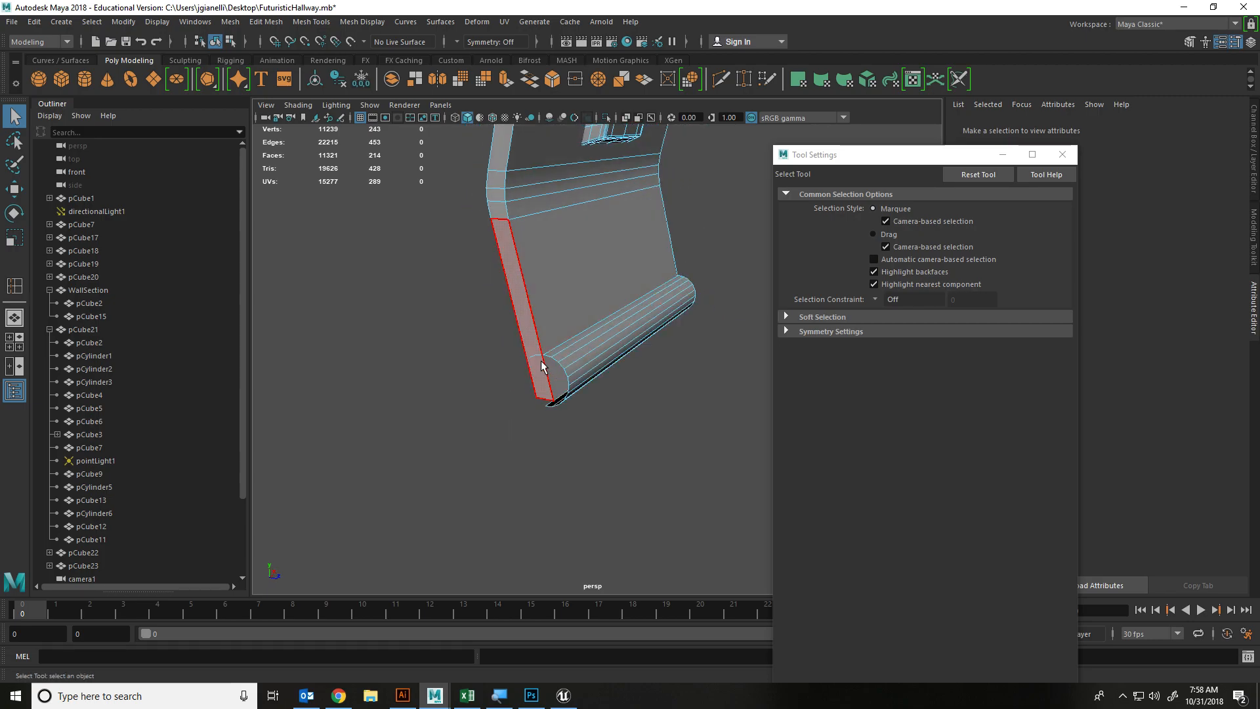
left_click_drag(672, 385, 444, 383, "alt")
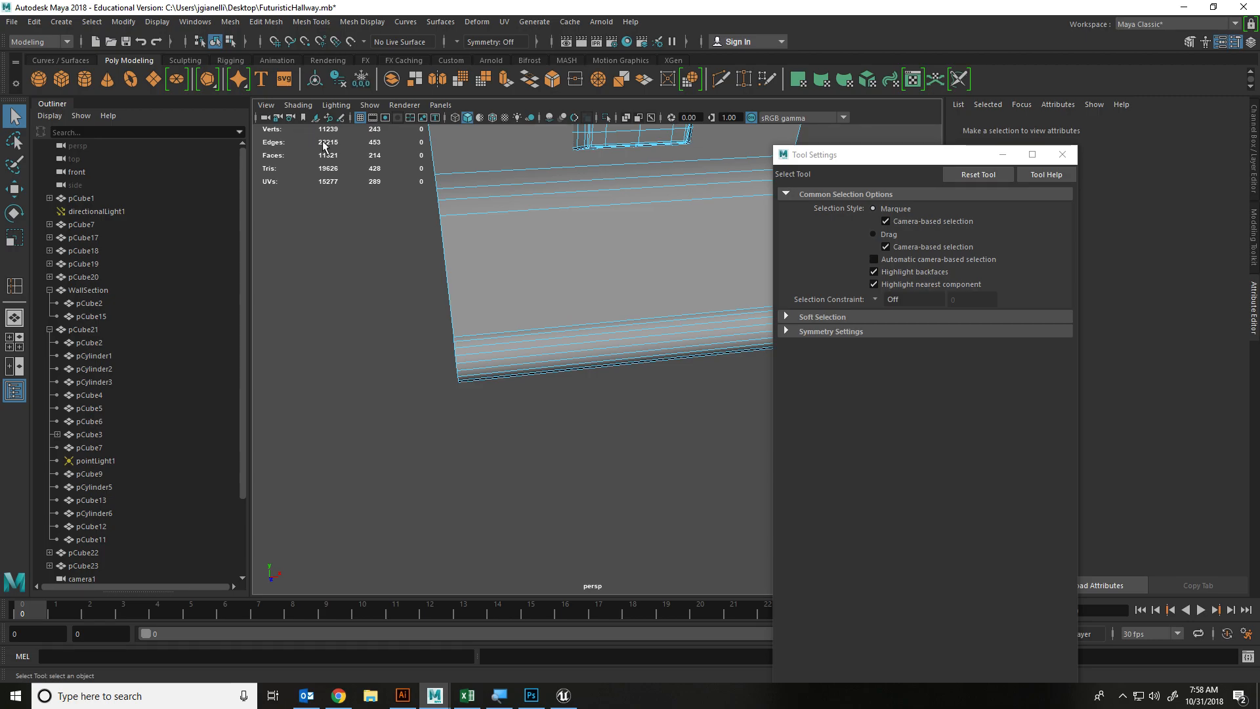
scroll(505, 308, "down", 3)
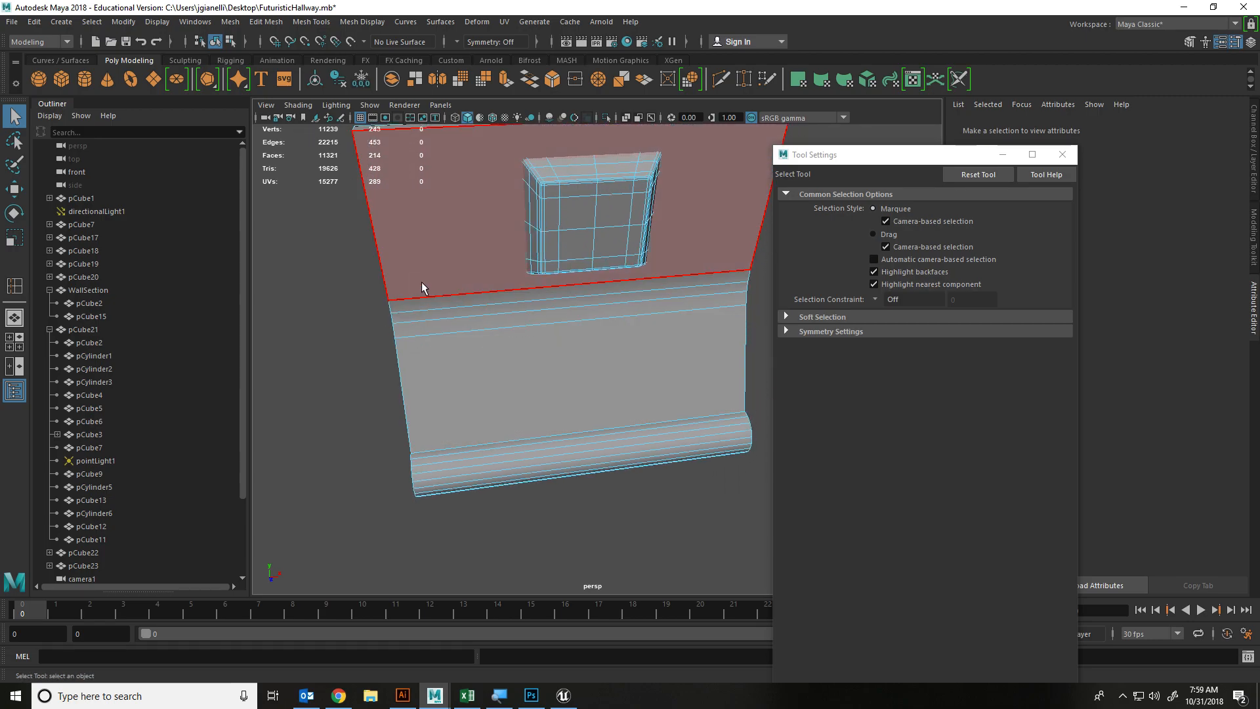
left_click_drag(436, 269, 500, 246, "alt")
right_click_drag(500, 245, 569, 214)
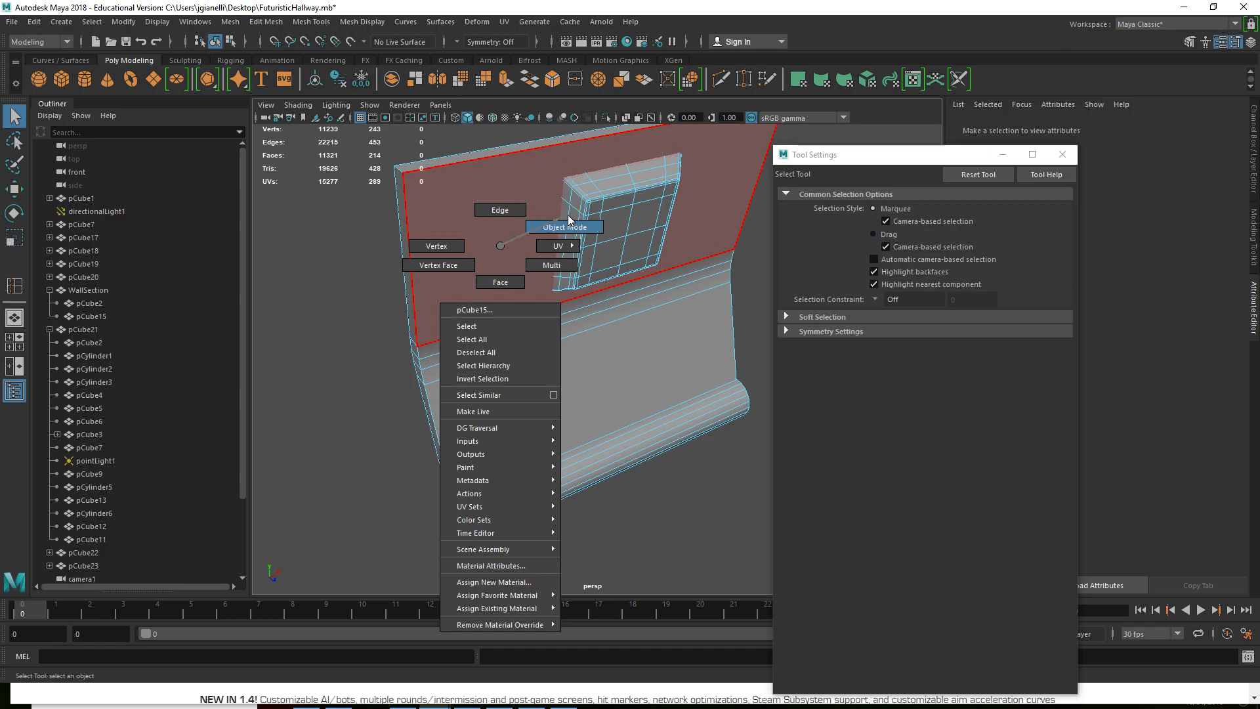
left_click(556, 229)
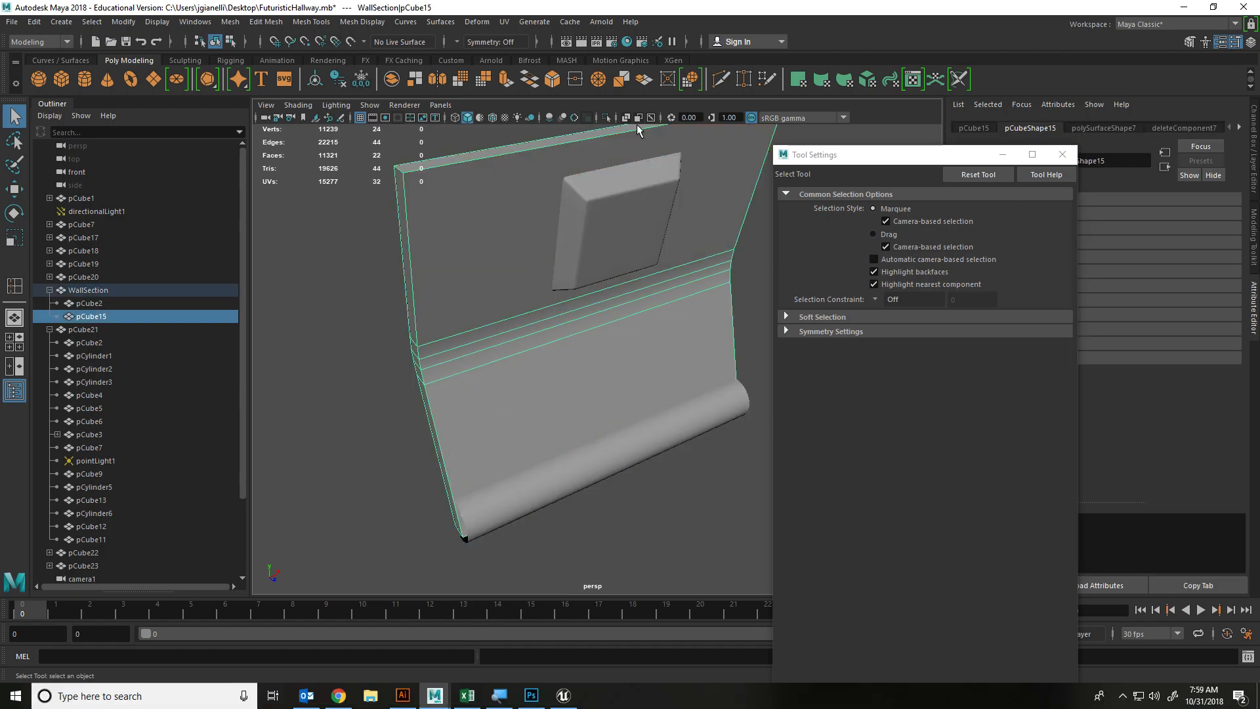
Open the UV Editor for the wall piece and close the tool settings, staying in object mode
left_click(504, 22)
left_click(525, 33)
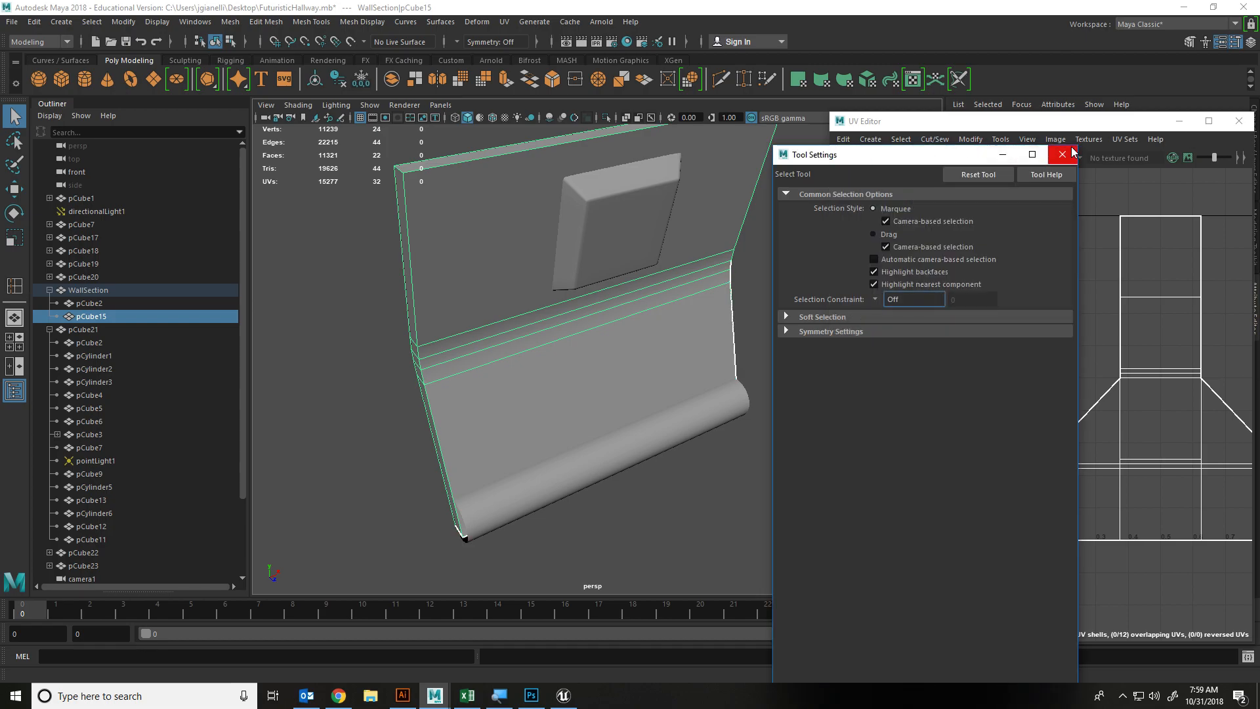
right_click(535, 249)
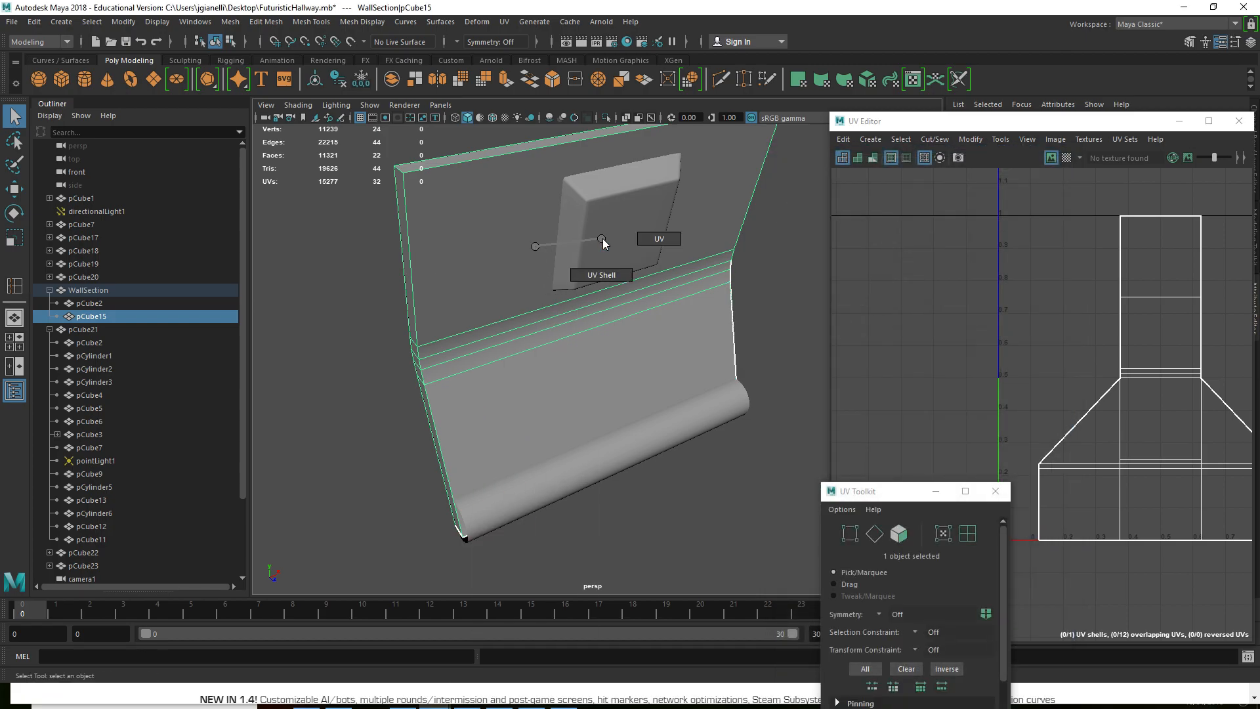
right_click(522, 248)
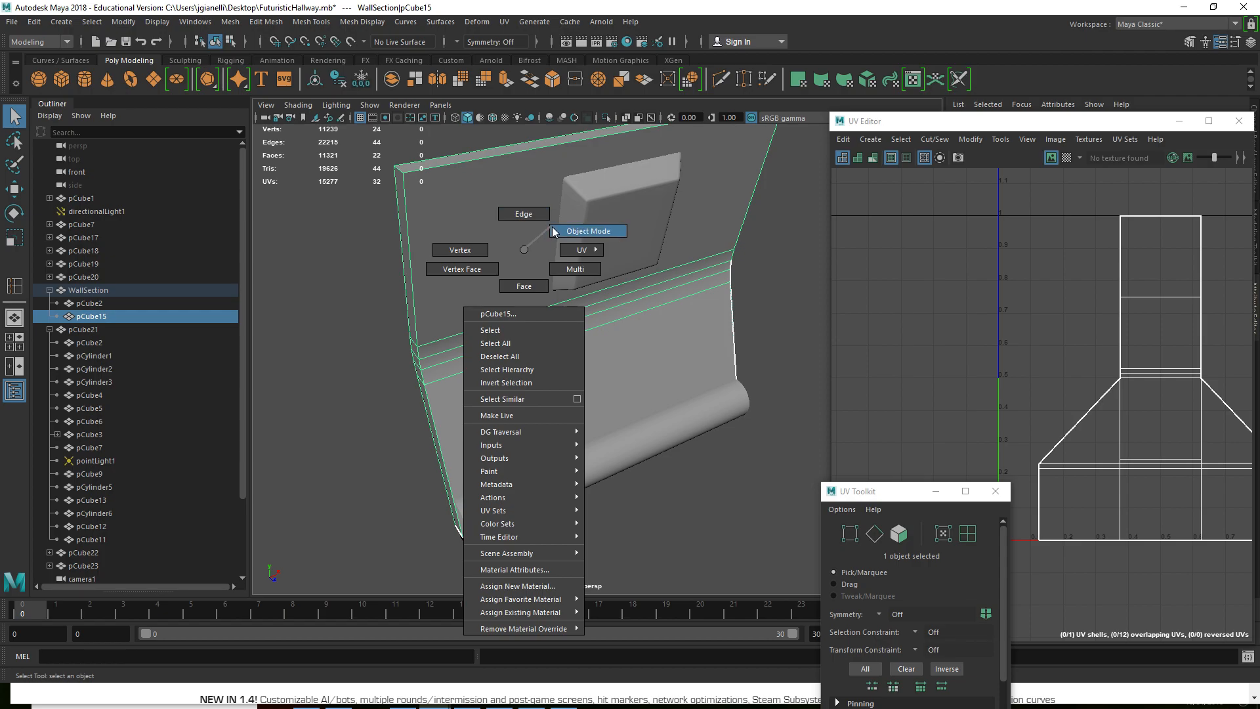
left_click(553, 230)
Apply a planar UV projection from the Z axis, fitted to the bounding box, to the whole wall piece and close the options
left_click(503, 22)
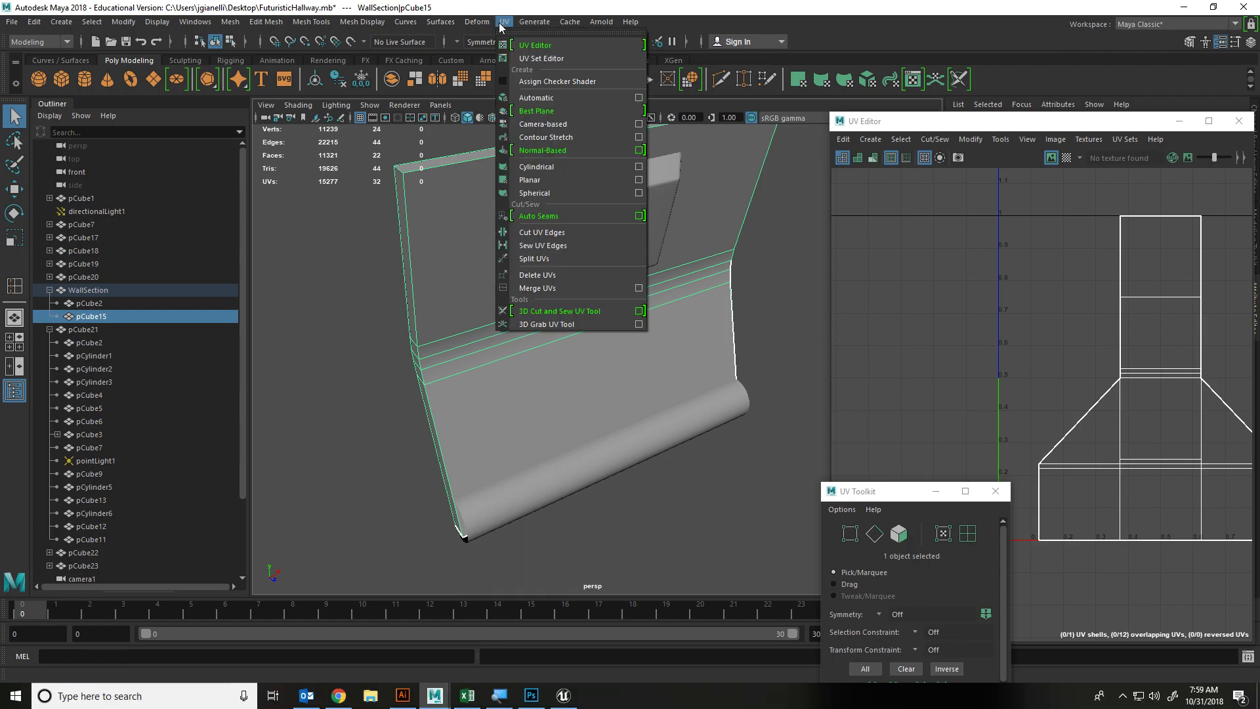
left_click(527, 181)
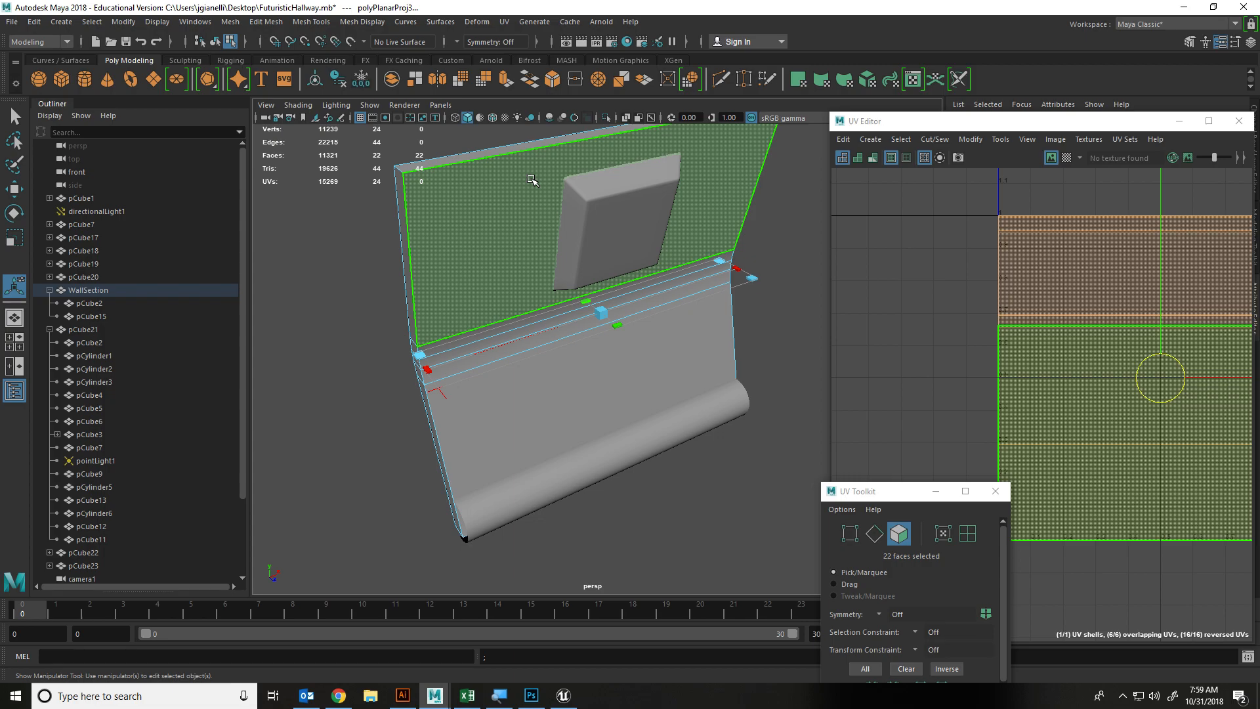
left_click(509, 24)
left_click(636, 181)
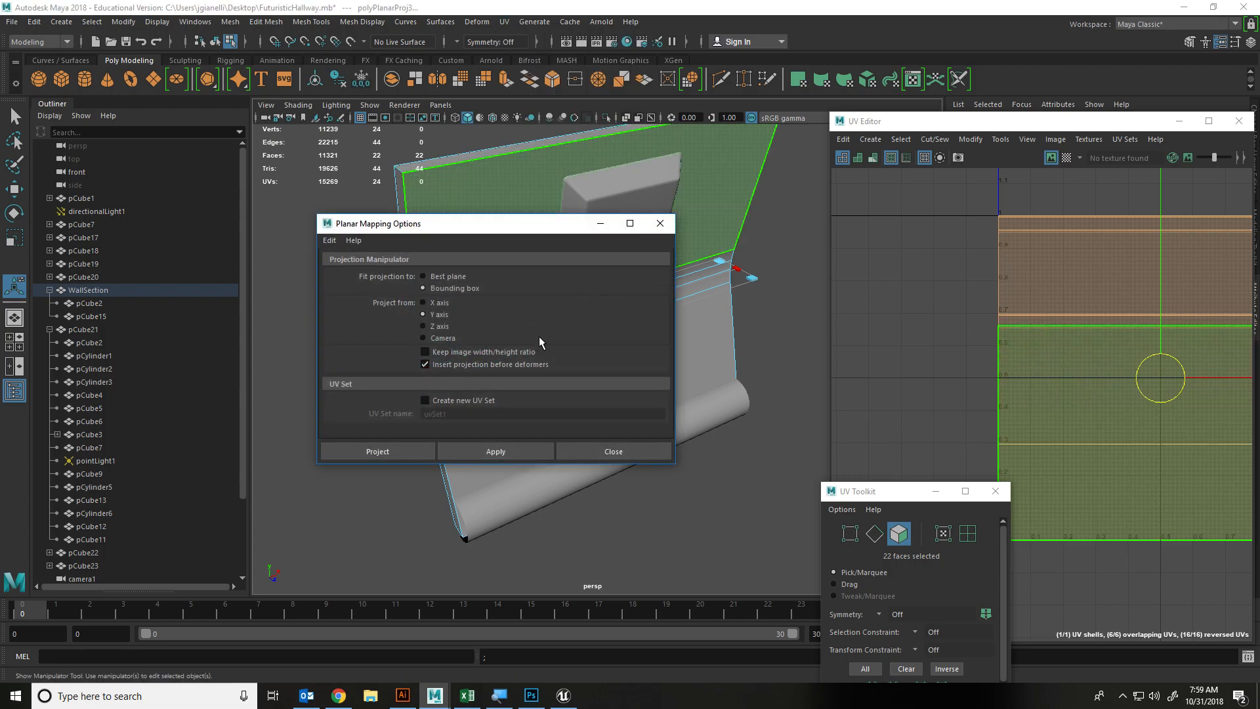
left_click_drag(446, 488, 429, 515, "alt")
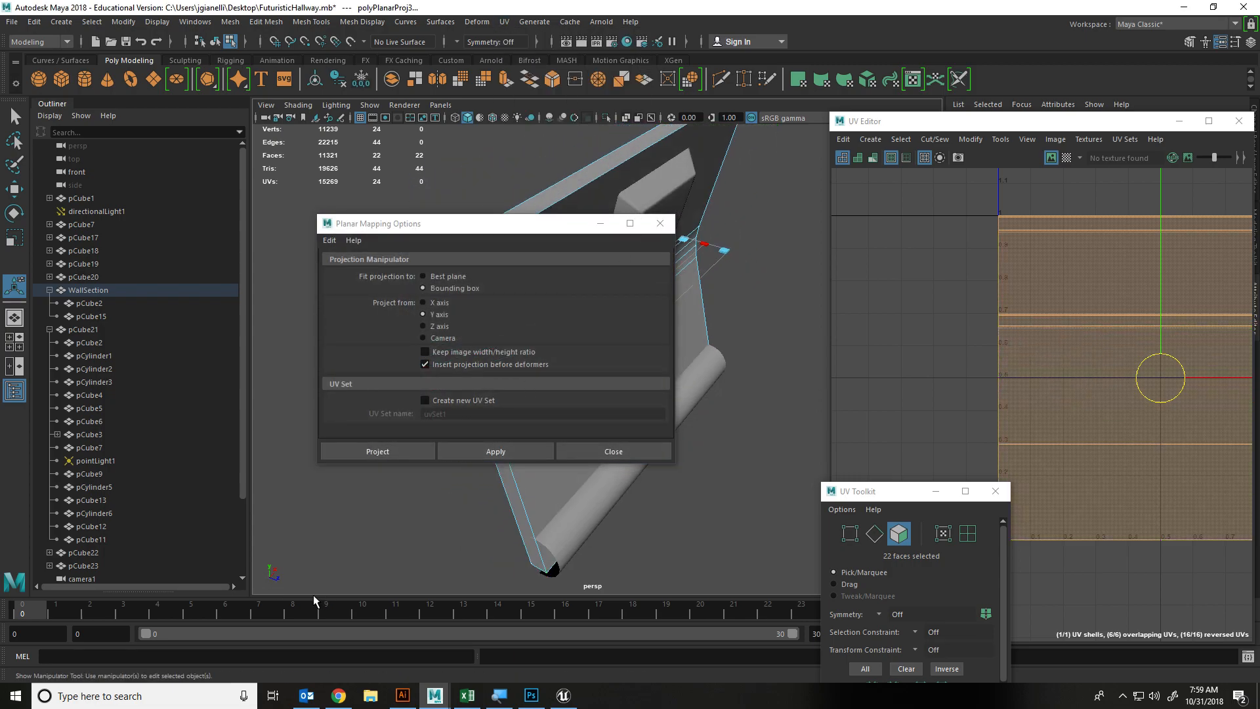
left_click(422, 326)
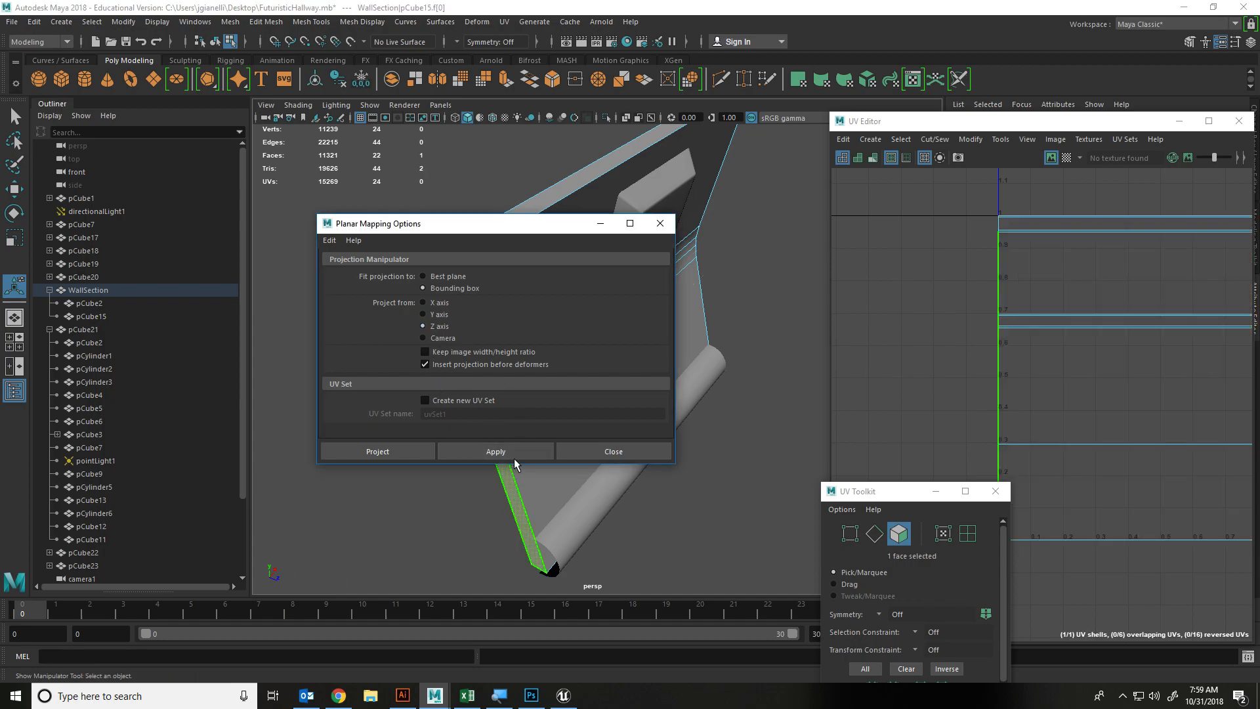
left_click(611, 160)
right_click_drag(611, 160, 679, 125)
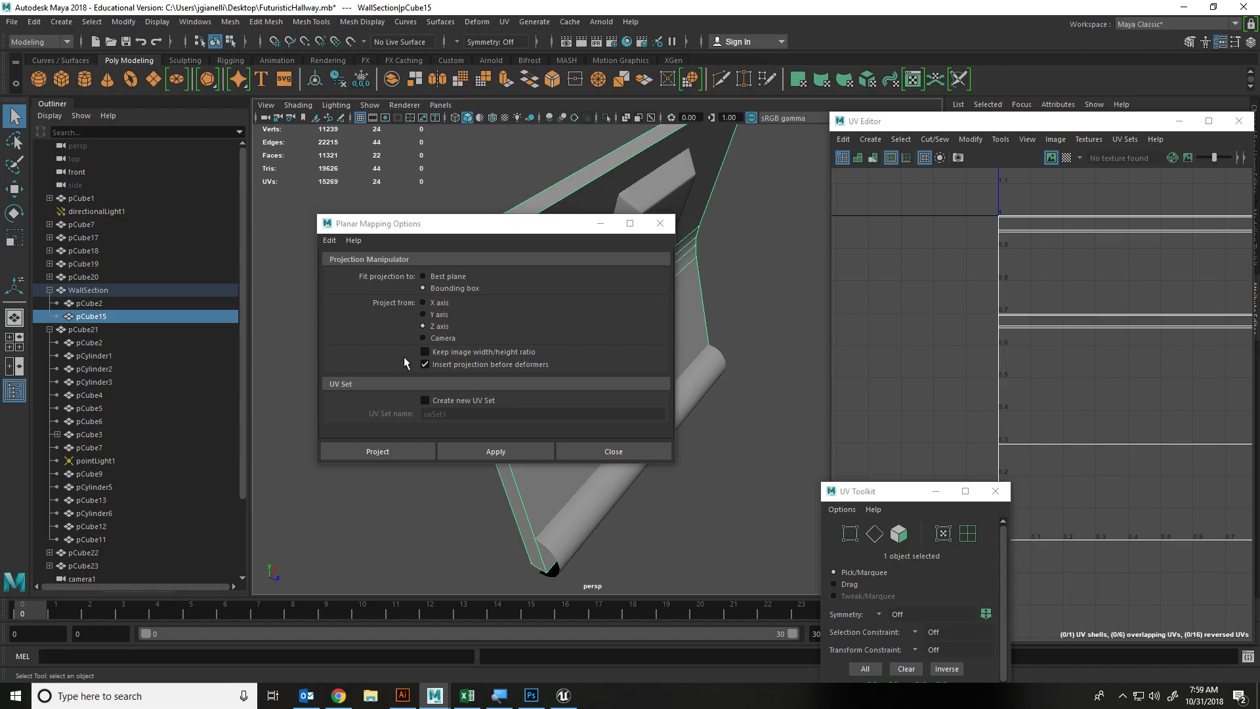
left_click(490, 452)
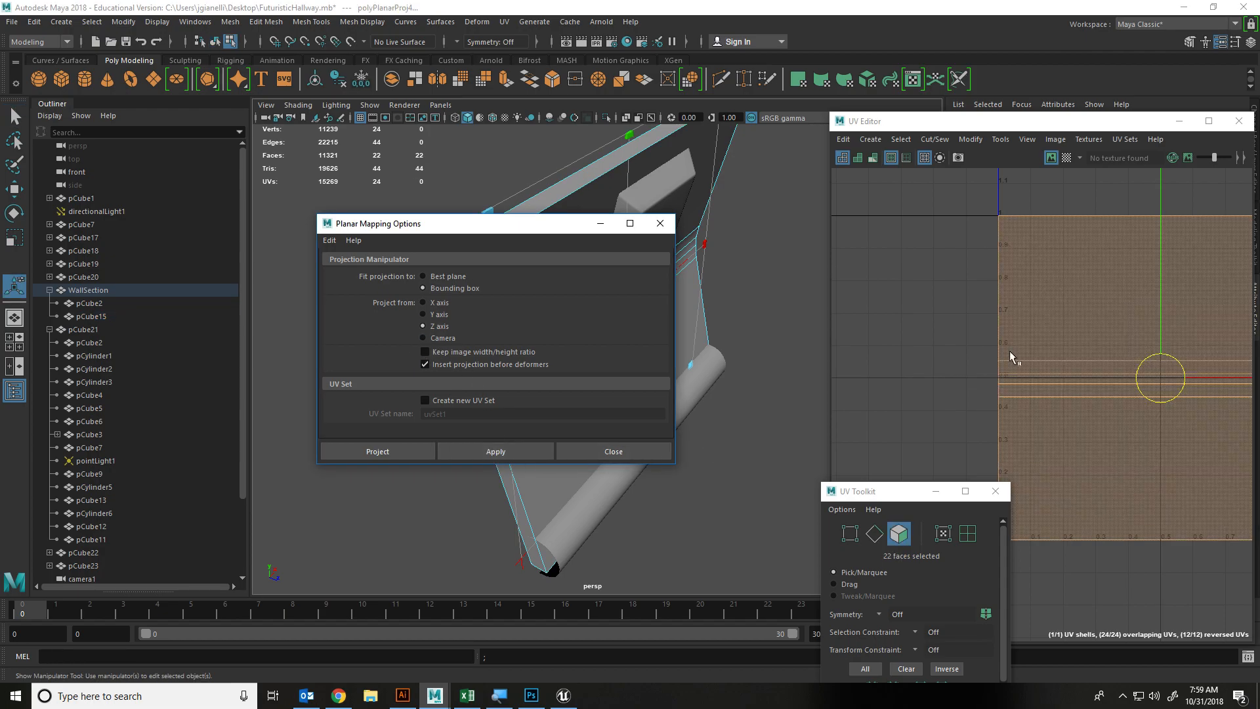
left_click(988, 305)
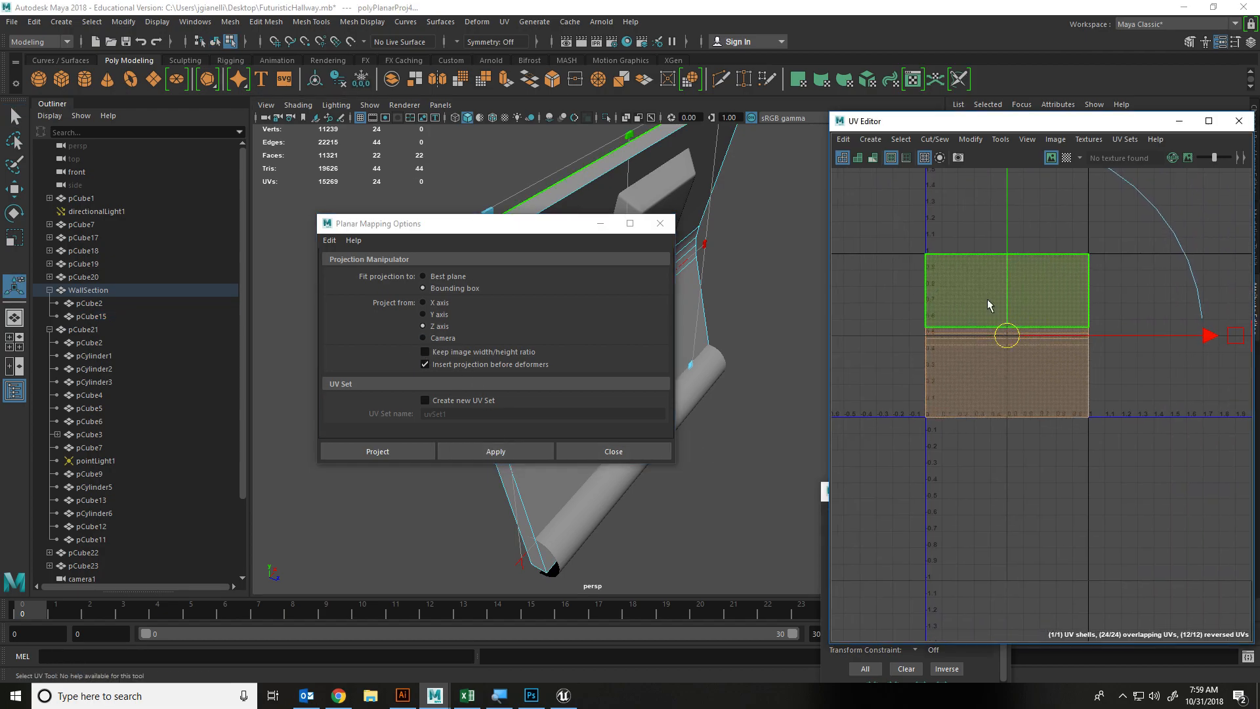
left_click(660, 224)
In edge mode, select the four short corner edges across the wall piece's thickness
scroll(538, 216, "up", 3)
right_click_drag(518, 208, 530, 184)
middle_click_drag(530, 184, 530, 243, "alt")
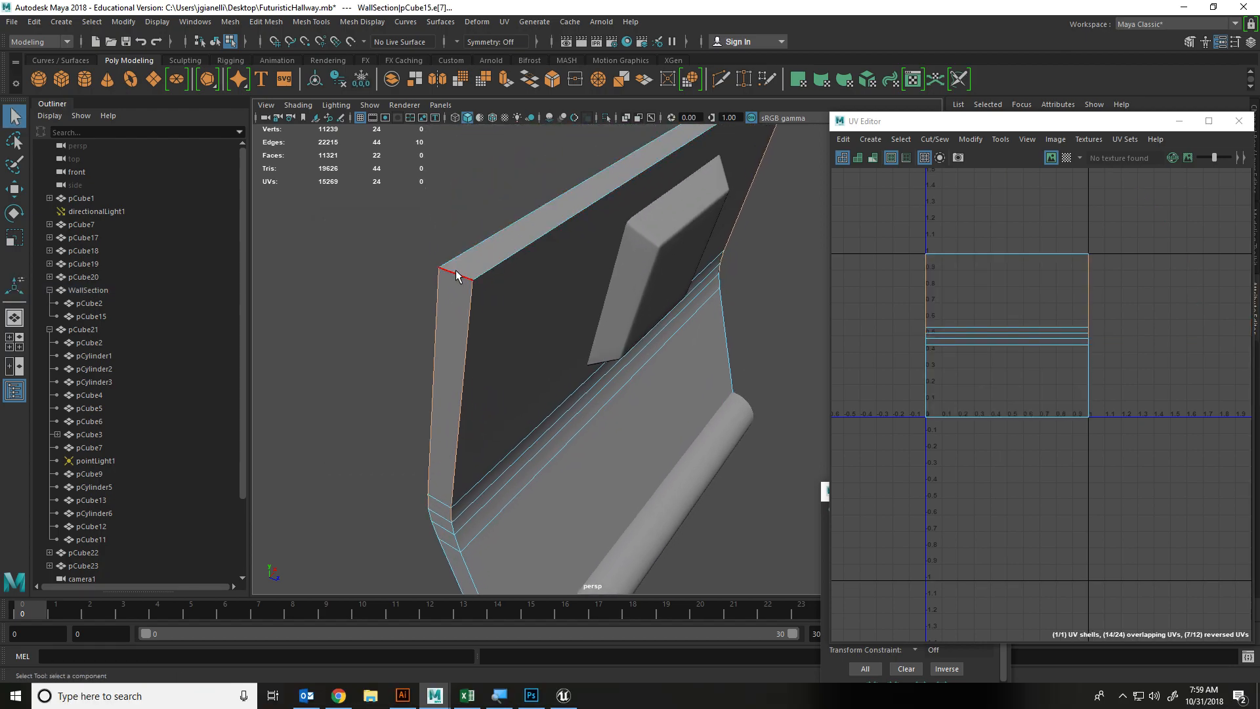
left_click(499, 263)
left_click_drag(561, 237, 582, 517, "alt")
left_click(580, 188, "shift")
left_click_drag(549, 477, 663, 391, "alt")
left_click(529, 542, "shift")
left_click_drag(529, 541, 578, 329, "alt")
left_click(573, 327)
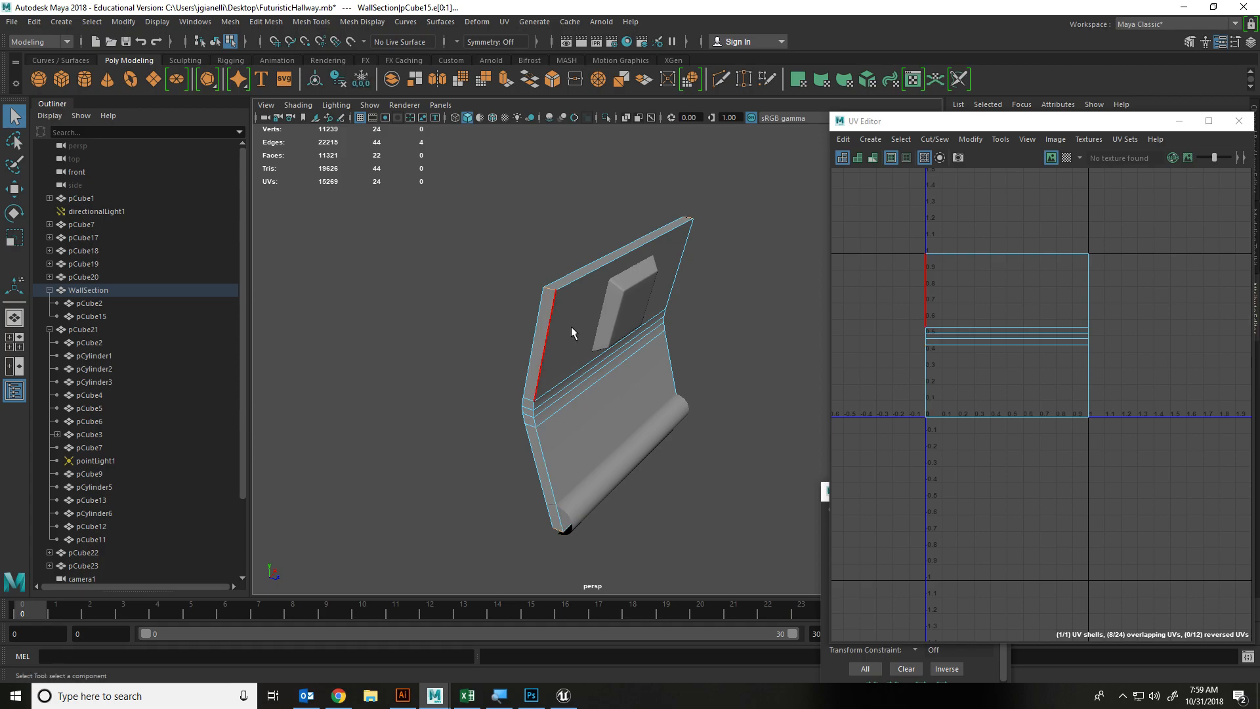
Add the top edge and the edge runs down both sides of the wall's front surface to the selection
double_click(553, 321)
left_click_drag(718, 277, 573, 268, "alt")
left_click(608, 266, "shift")
double_click(568, 266, "shift")
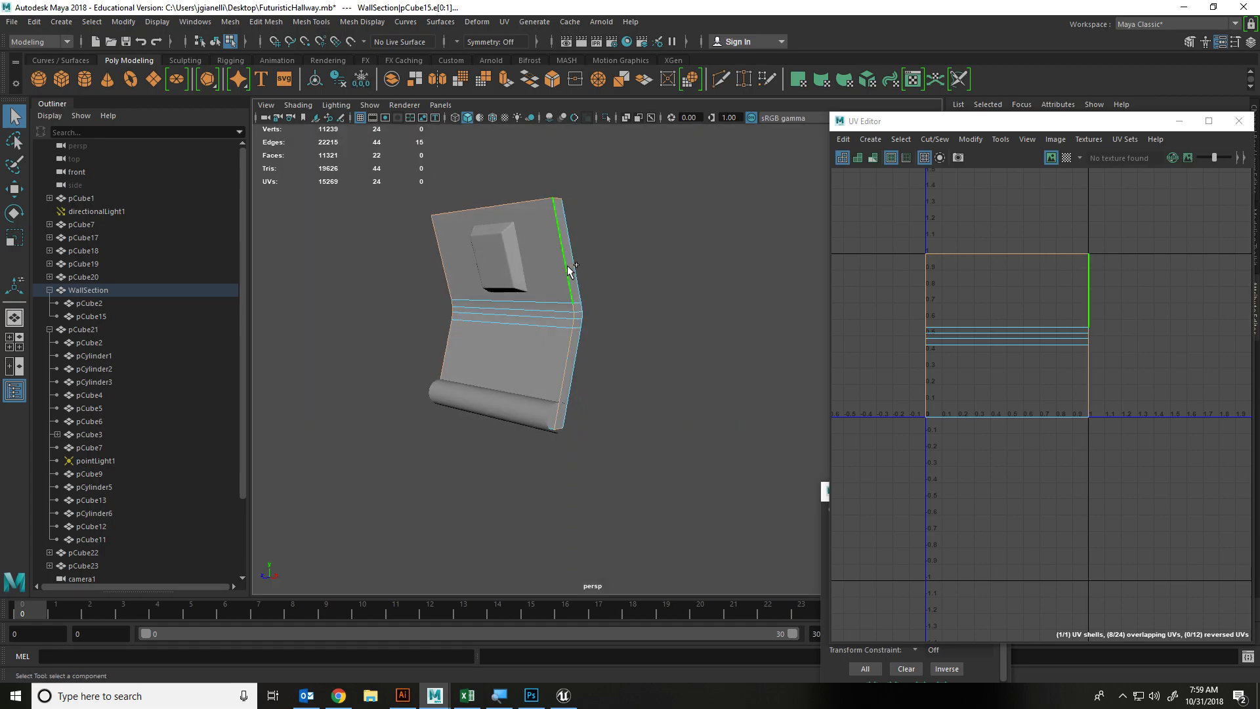
left_click_drag(563, 358, 555, 393, "alt")
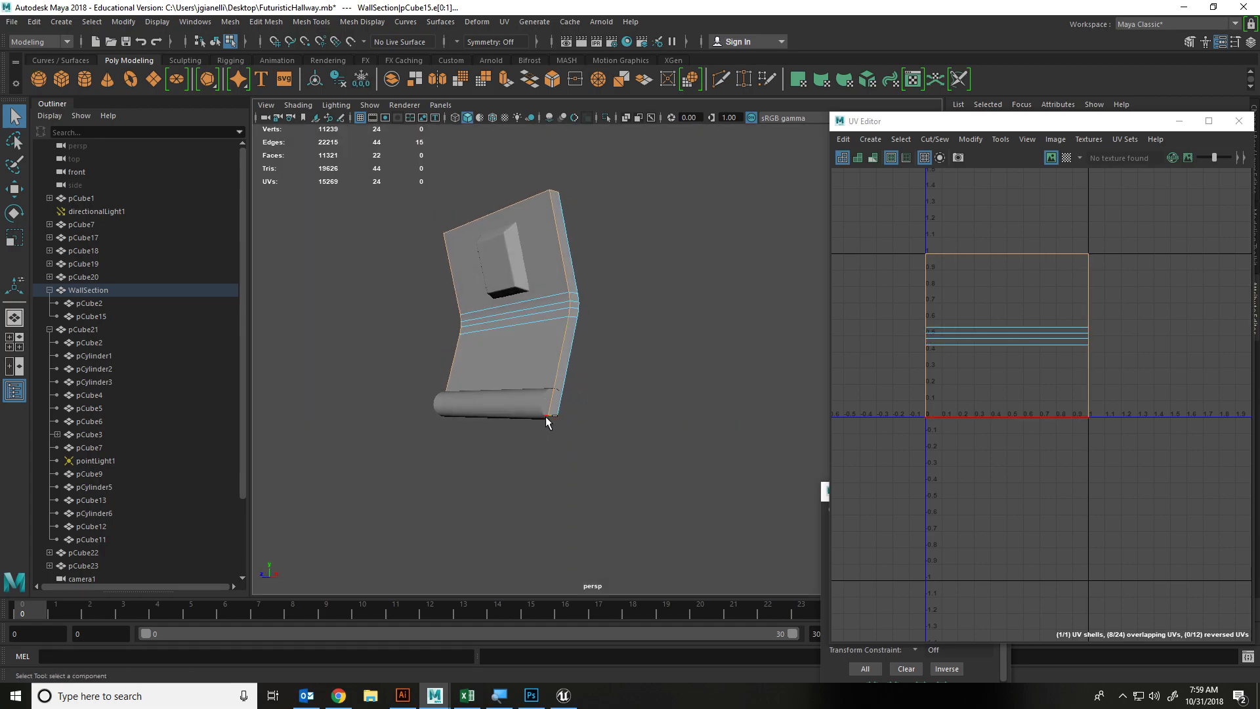
Isolate the wall piece in the viewport while keeping its edge selection, undoing the accidental deselection
left_click(604, 118)
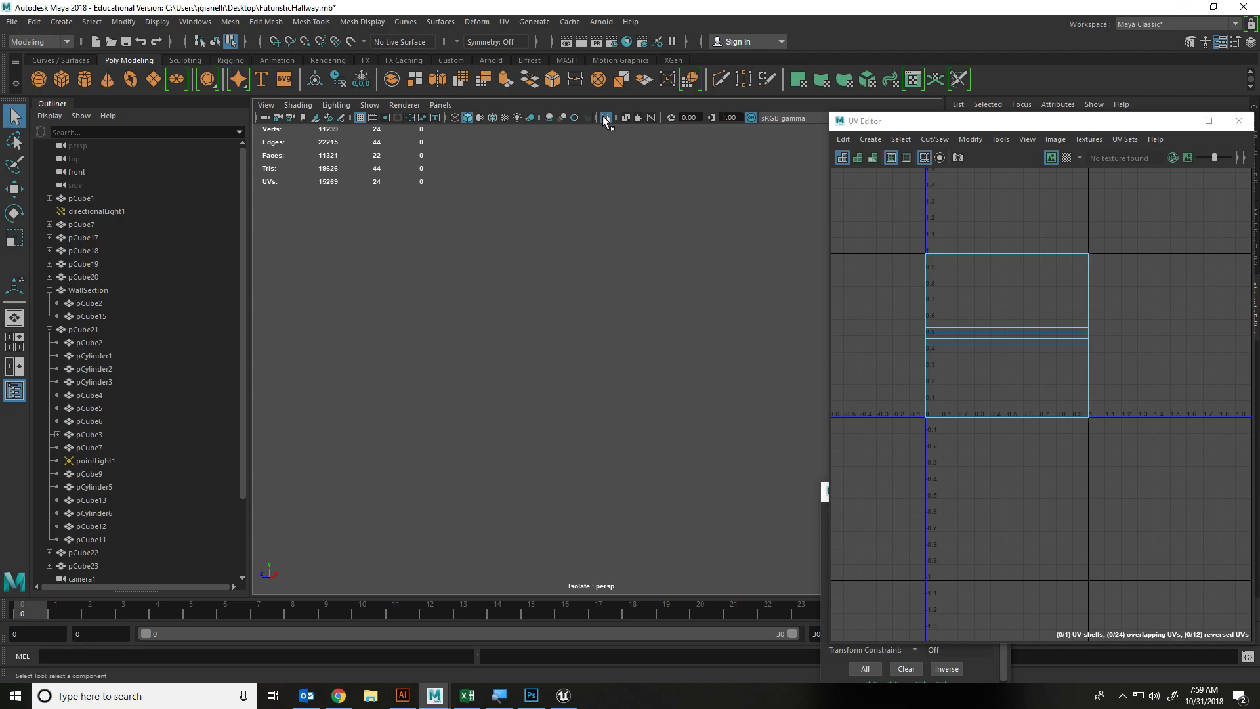
left_click(605, 118)
key("ctrl+z")
key("ctrl+z")
key("ctrl+z")
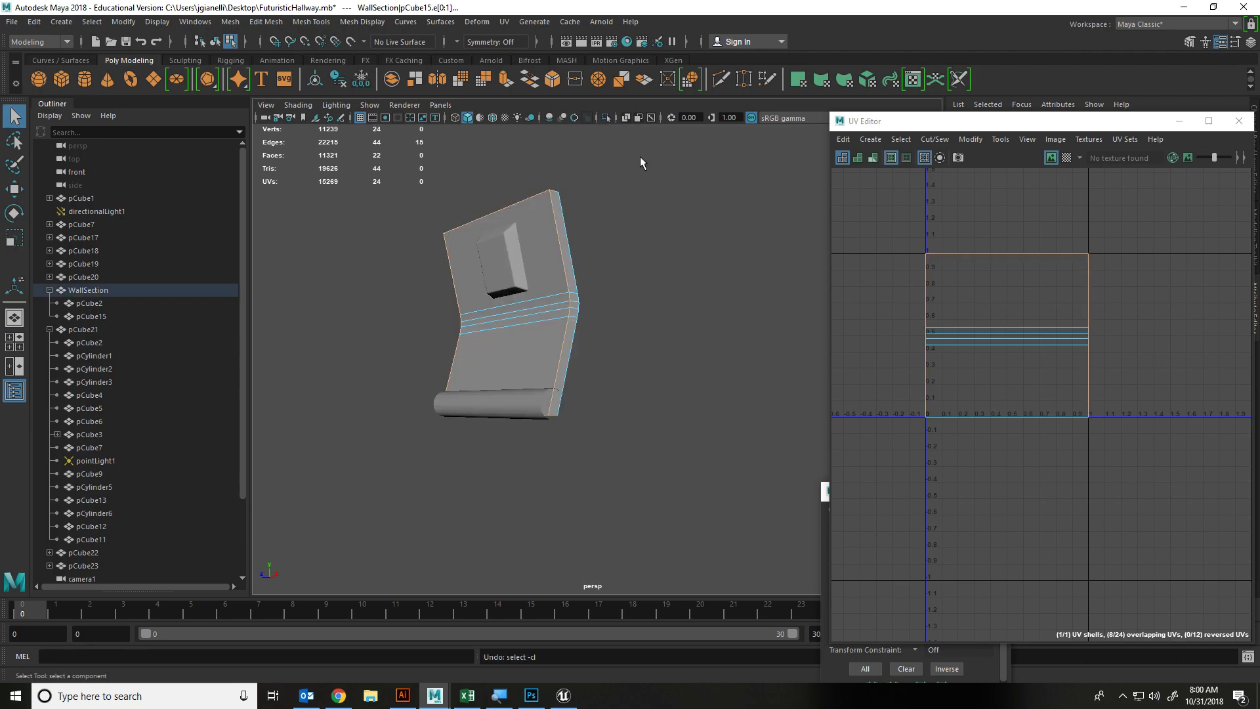
left_click(606, 118)
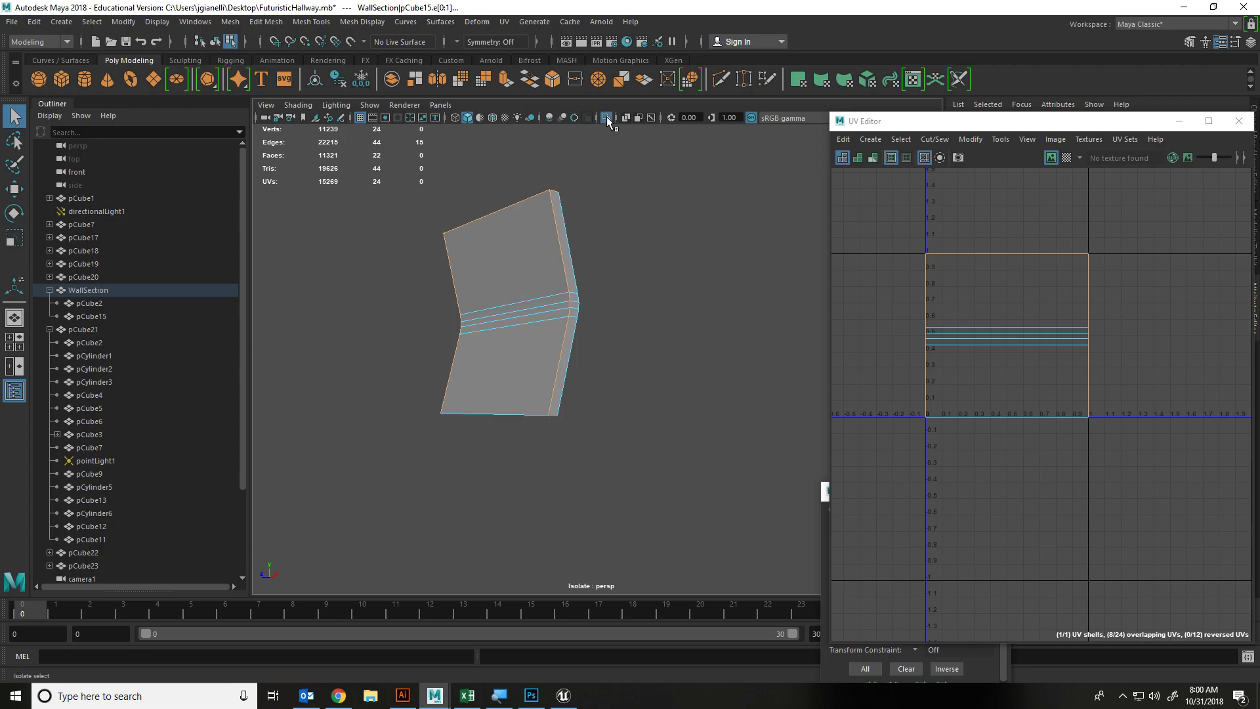
Add the front surface's bottom edge to the selection and cut the UVs along all selected edges
left_click(519, 403, "shift")
left_click_drag(510, 438, 656, 466, "alt")
right_click(1053, 278, "shift")
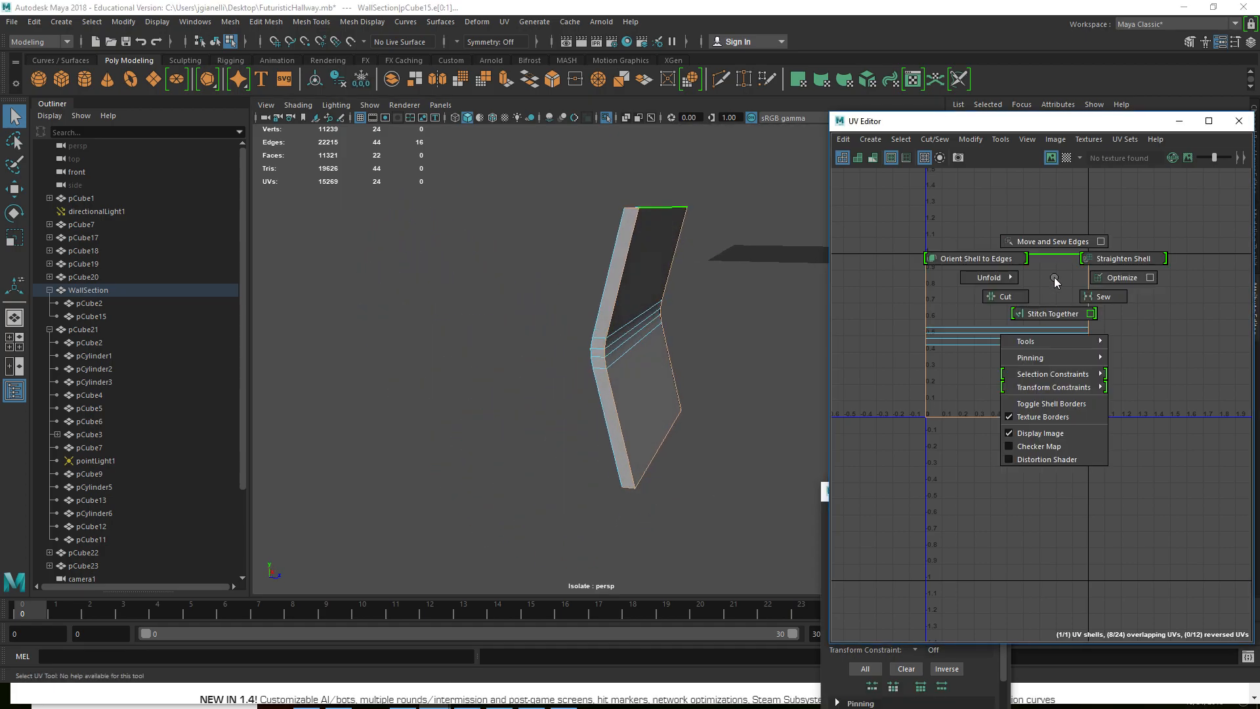
left_click(1017, 286)
Select the UV shell of the back and side faces and move it horizontally clear of the front shell
right_click(1013, 287, "ctrl")
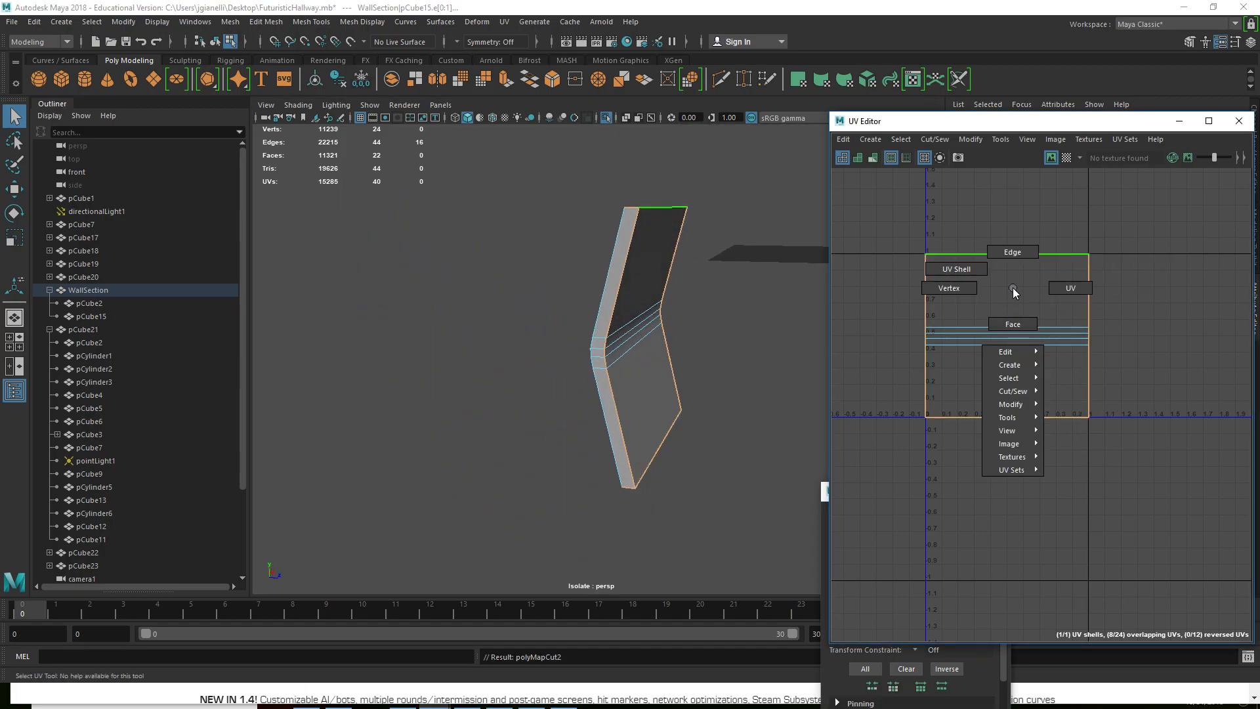
left_click(960, 271)
key("w")
left_click_drag(1063, 336, 1213, 340)
left_click_drag(1026, 231, 1171, 415)
left_click_drag(1144, 242, 1119, 269)
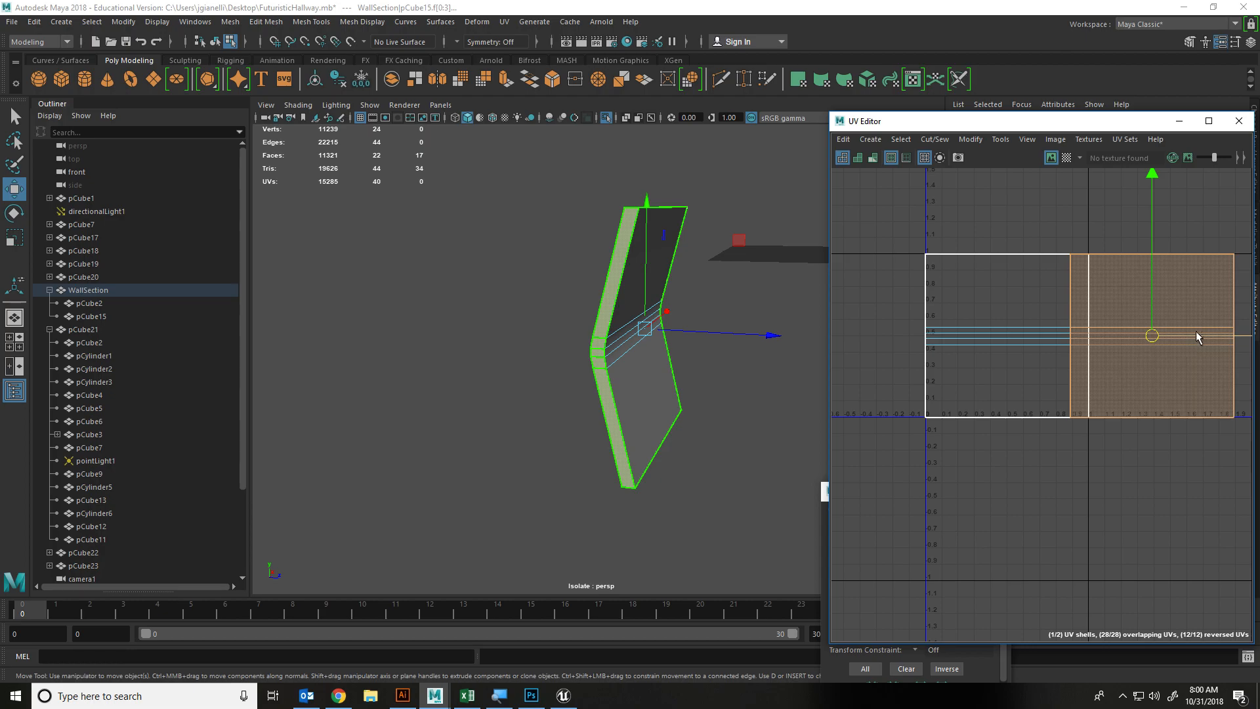
left_click_drag(1196, 335, 1225, 333)
Try unfolding both UV shells along one axis, inspect them with the checker map, and undo the unfold
left_click(994, 387, "shift")
right_click_drag(1053, 294, 928, 268, "shift")
key("ctrl+z")
right_click_drag(1015, 294, 872, 309, "shift")
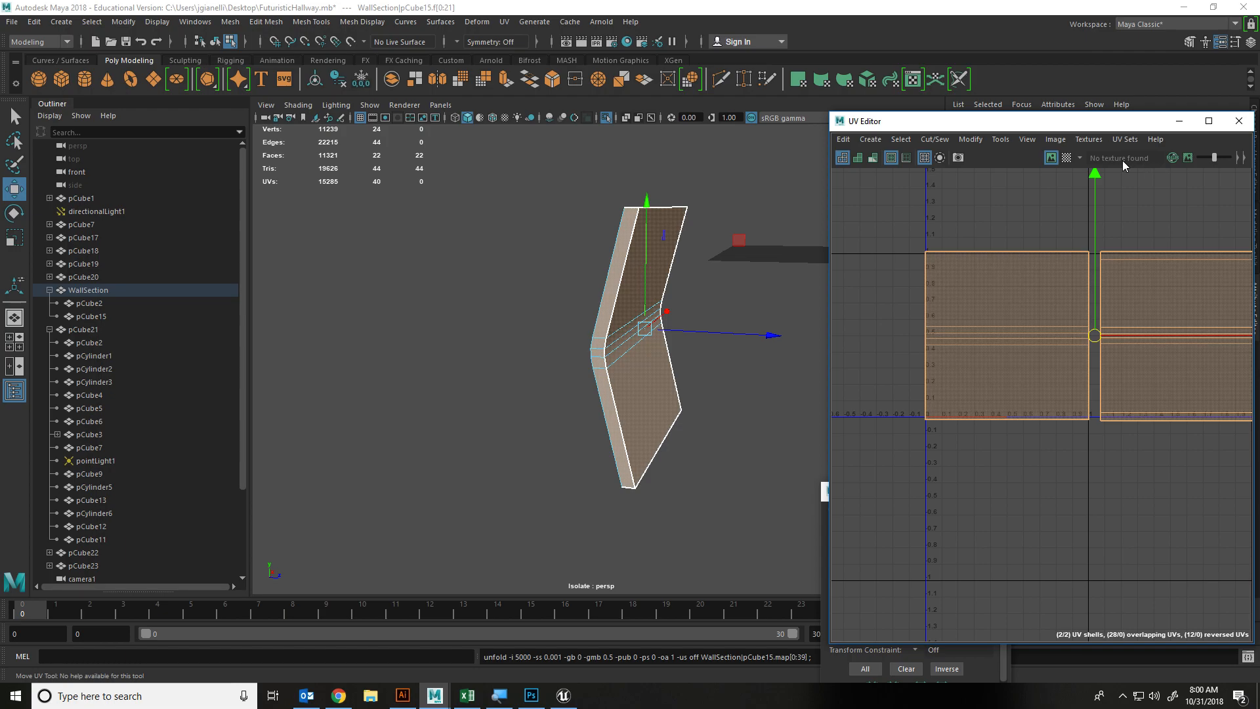
left_click(1066, 159)
left_click_drag(809, 313, 492, 299, "alt")
right_click_drag(492, 298, 650, 552, "alt")
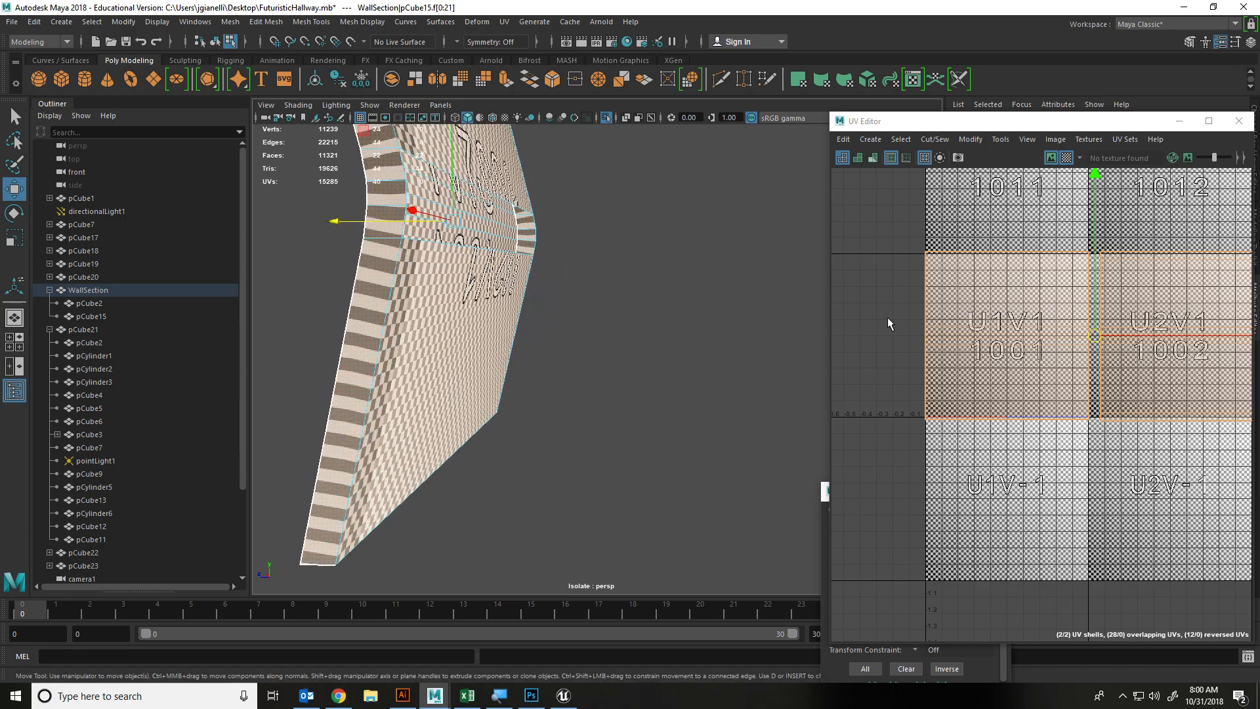
key("ctrl+z")
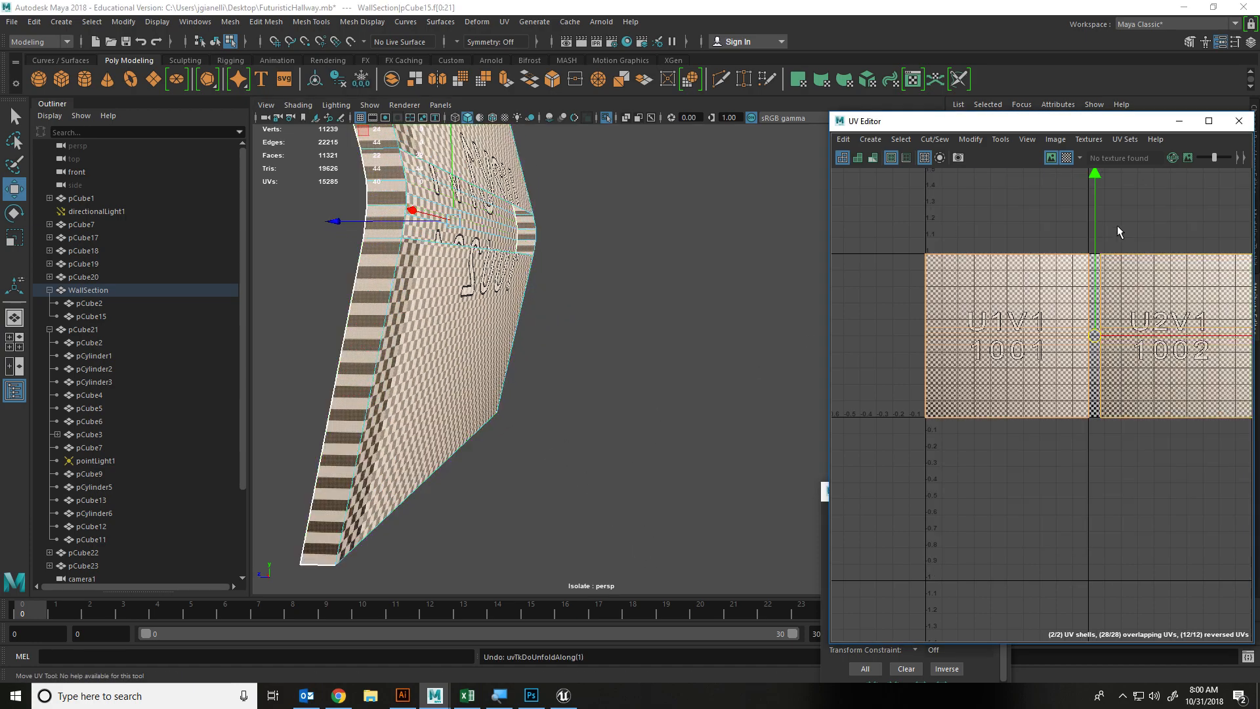
Hide the checker map, try a full unfold of both UV shells, and undo it
left_click(1066, 158)
right_click(1090, 335, "shift")
right_click_drag(1089, 335, 896, 290, "shift")
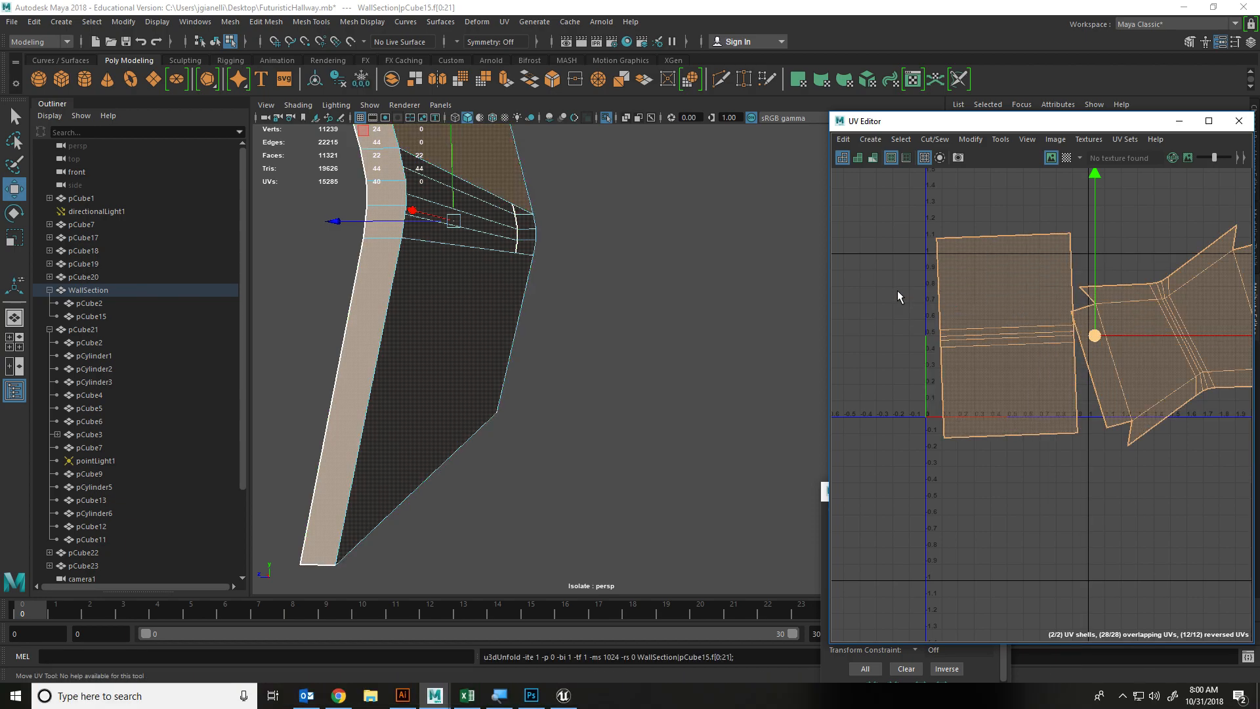
key("ctrl+z")
Unfold both UV shells along one axis and briefly check them with the checker map
right_click_drag(1008, 294, 886, 302, "shift")
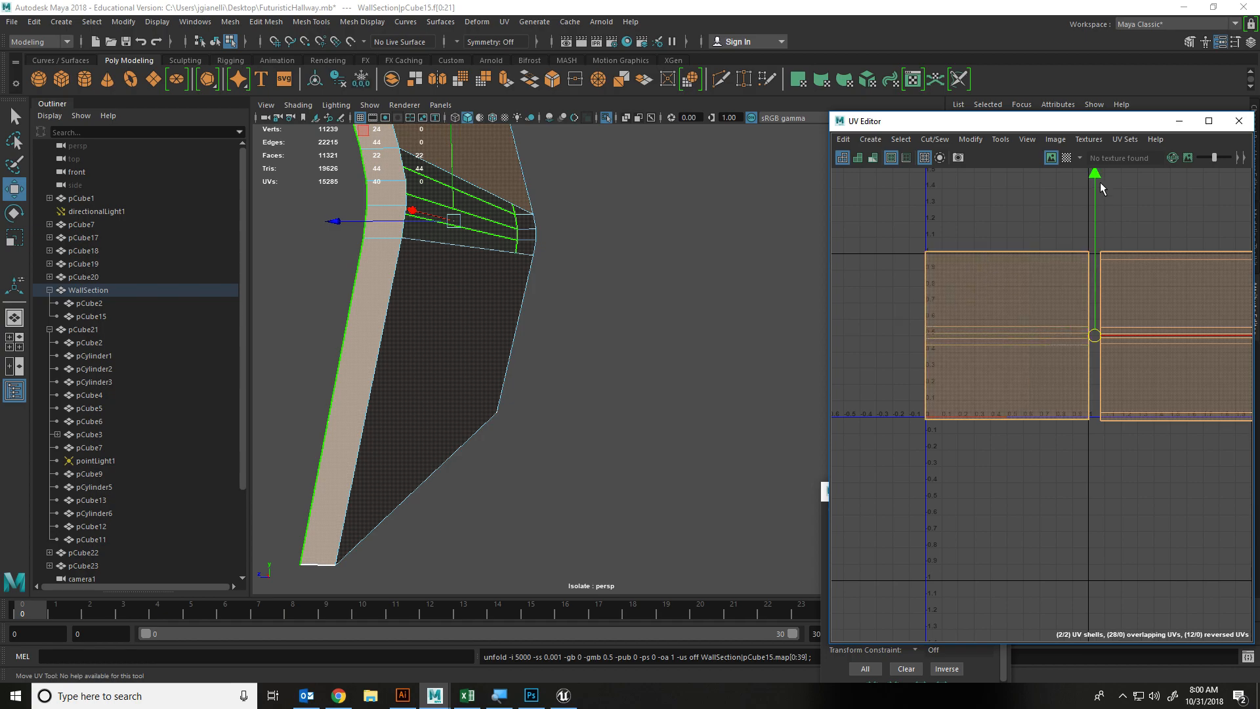
left_click(1066, 158)
left_click(1065, 160)
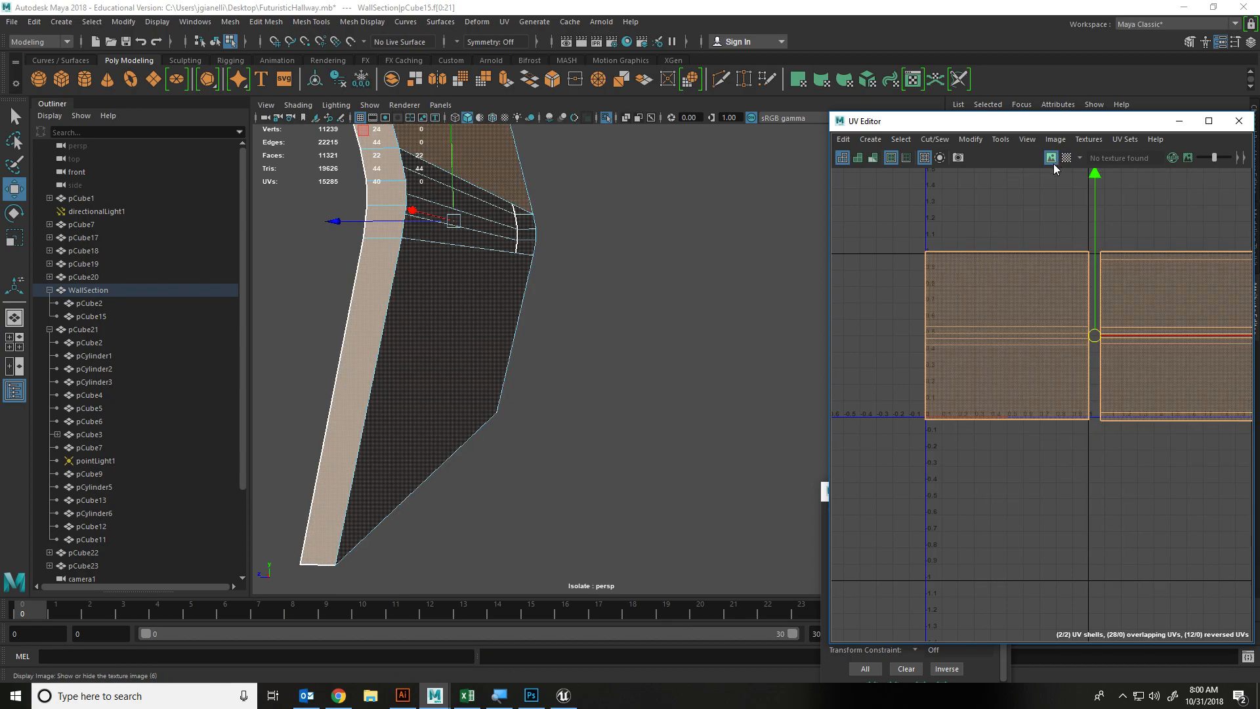
Select the narrow lower side face of the wall piece and examine where it lies in the UV layout
right_click_drag(345, 298, 355, 333)
left_click(367, 302)
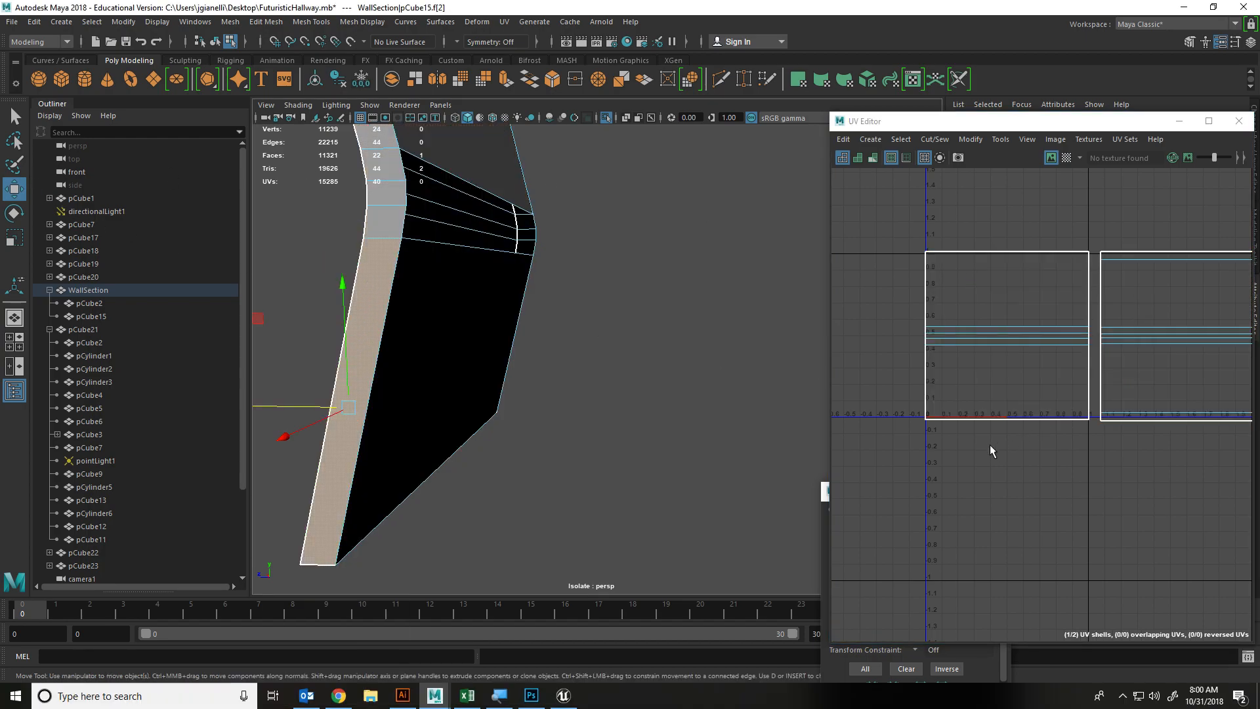
middle_click_drag(1155, 356, 985, 367, "alt")
scroll(1100, 313, "up", 5)
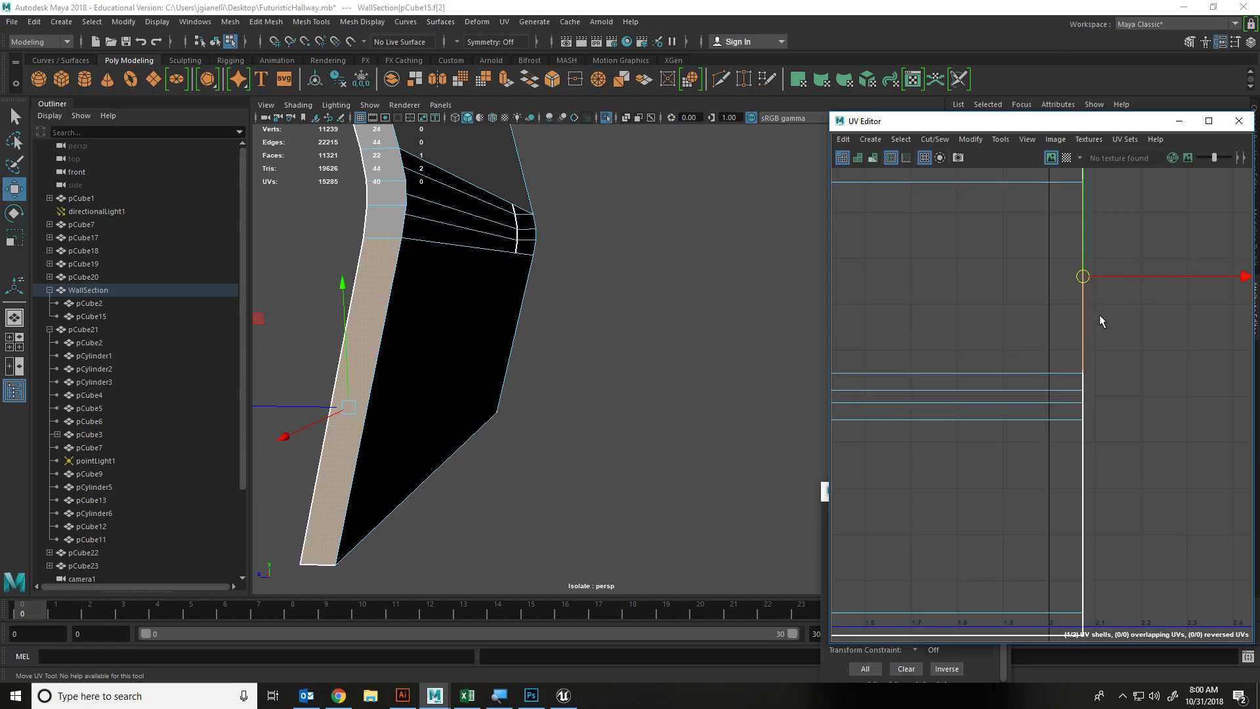
scroll(1100, 309, "down", 4)
Select the back-and-sides UV shell, unfold it to open up the side faces, and toggle the checker map to check it
right_click_drag(1069, 278, 1014, 261)
left_click(1002, 279)
right_click_drag(936, 275, 798, 248, "shift")
right_click_drag(991, 295, 979, 424, "shift")
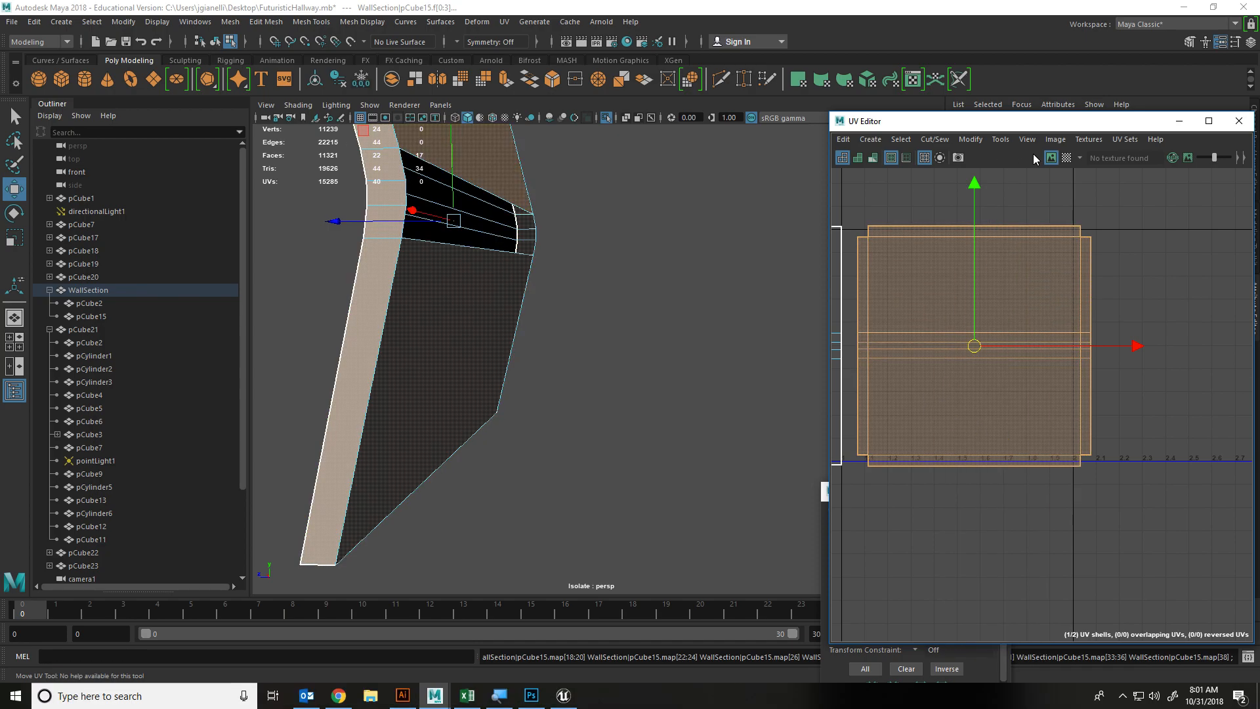
left_click(1064, 161)
left_click(1063, 161)
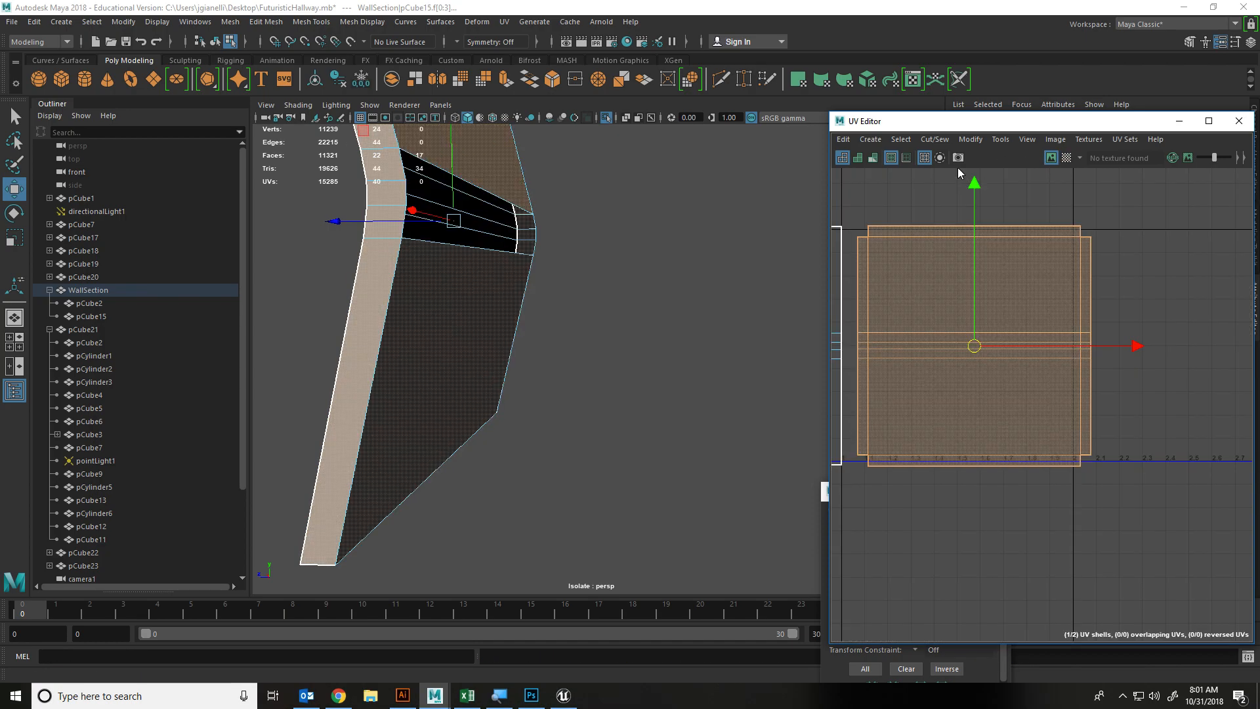
Select the front surface's UV shell, try unfolding it, and undo the unfold
middle_click_drag(920, 259, 1132, 277, "alt")
left_click(881, 334)
middle_click_drag(919, 322, 1017, 318, "alt")
right_click_drag(1029, 295, 807, 293, "shift")
key("ctrl+z")
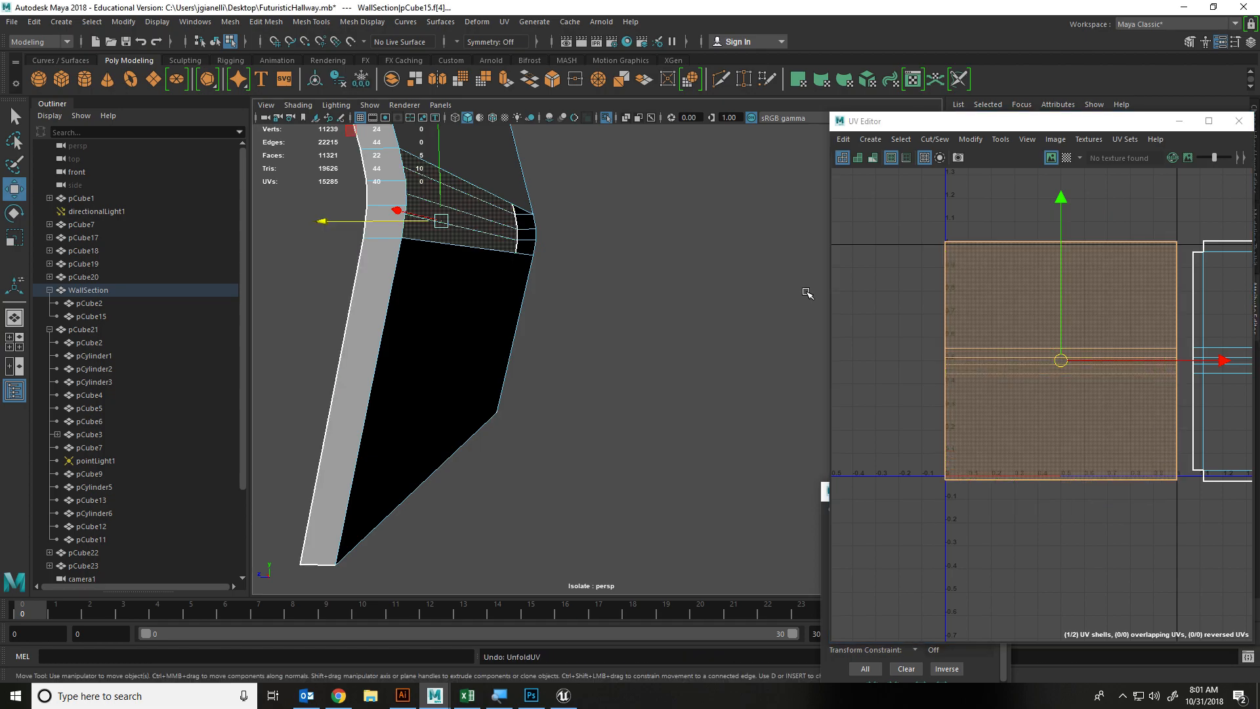
Examine the checker pattern across the wall piece for stretching, then hide the checker map
right_click(991, 305, "shift")
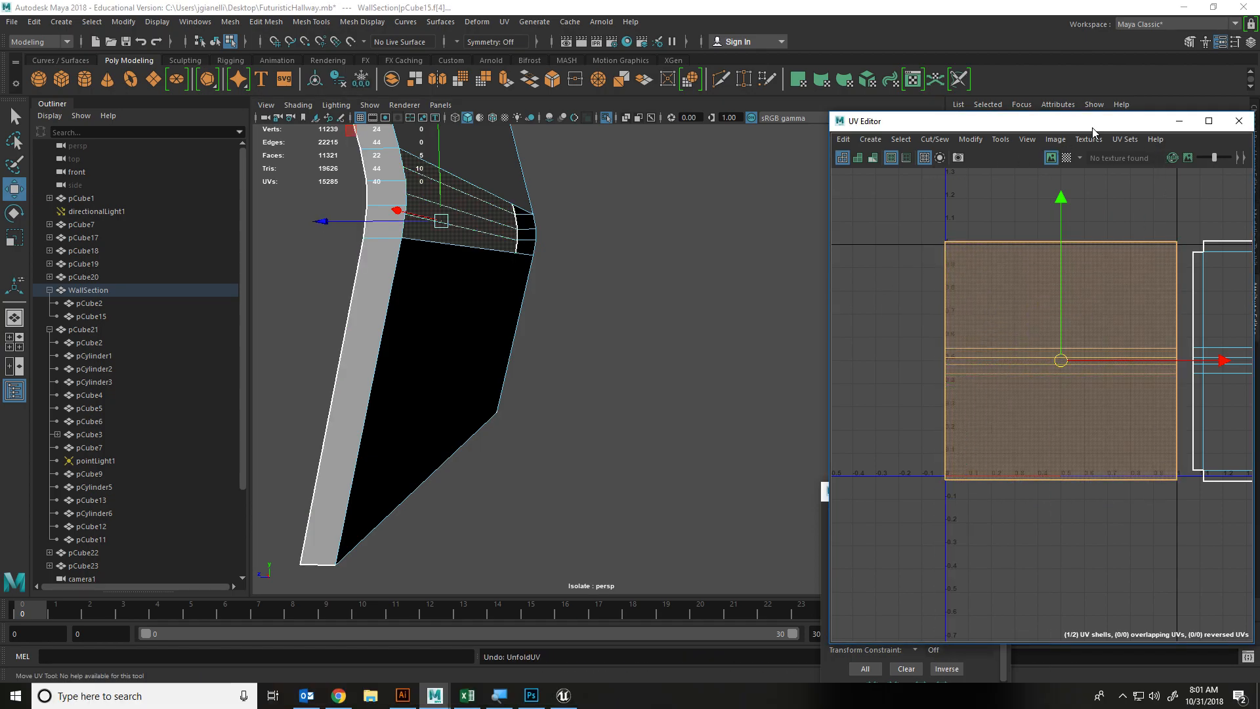
left_click(1064, 160)
mouse_move(466, 318)
left_mouse_down("alt")
mouse_move(308, 313)
mouse_move(458, 316)
mouse_move(348, 315)
mouse_move(442, 315)
left_mouse_up("alt")
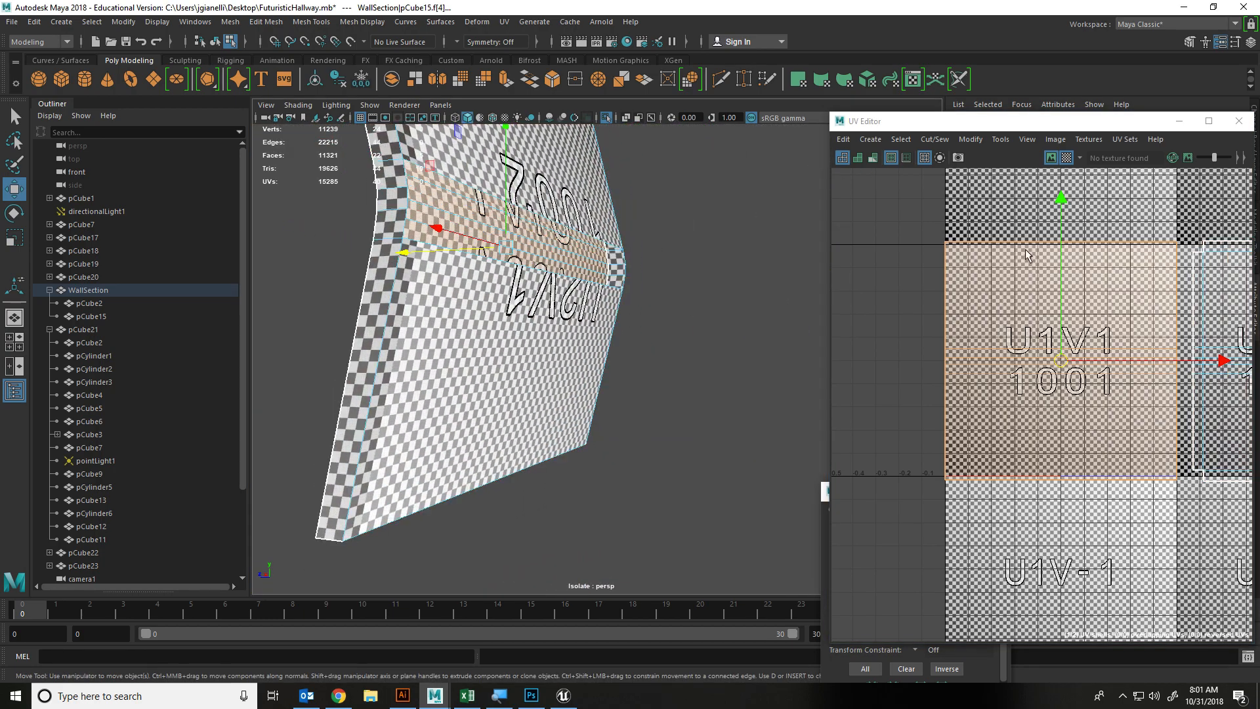
left_click(1072, 154)
Select both UV shells of the wall piece and move them horizontally into the negative U area outside the 0–1 tile
scroll(1069, 198, "down", 5)
left_click_drag(1069, 201, 1174, 283)
key("ctrl+z")
left_click_drag(977, 193, 1157, 282)
right_click(1152, 276, "shift")
right_click_drag(1086, 281, 991, 318, "shift")
left_click_drag(1155, 278, 1007, 274)
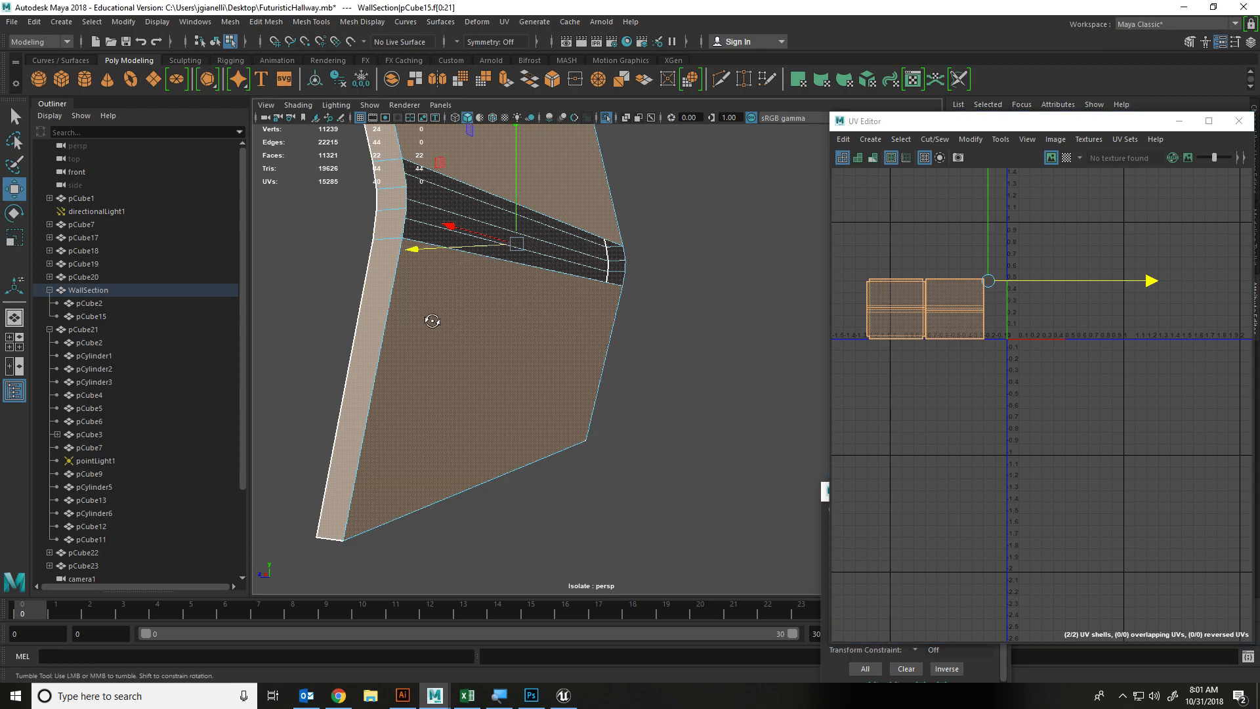
Turn off the wall's isolation, return to object mode, and select and isolate the raised panel pCube2
scroll(460, 328, "up", 5)
left_click(606, 117)
scroll(581, 174, "down", 5)
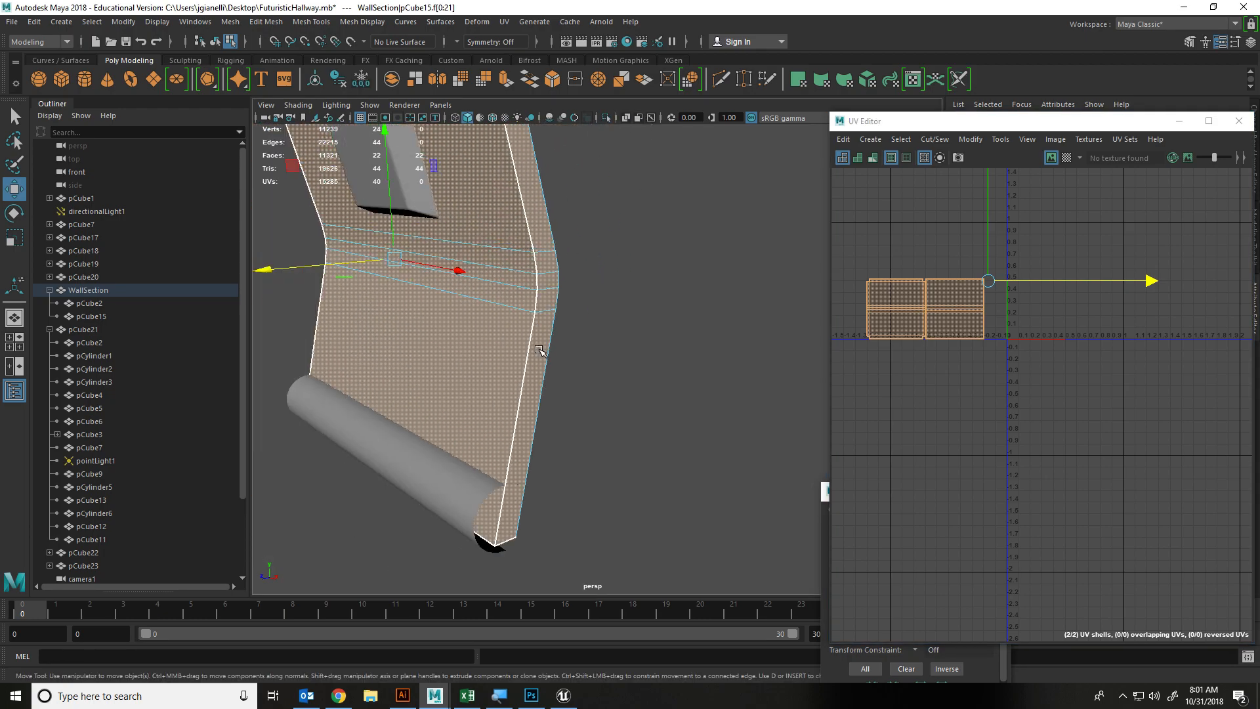
left_click(459, 232)
right_click_drag(460, 231, 500, 217)
left_click(435, 210)
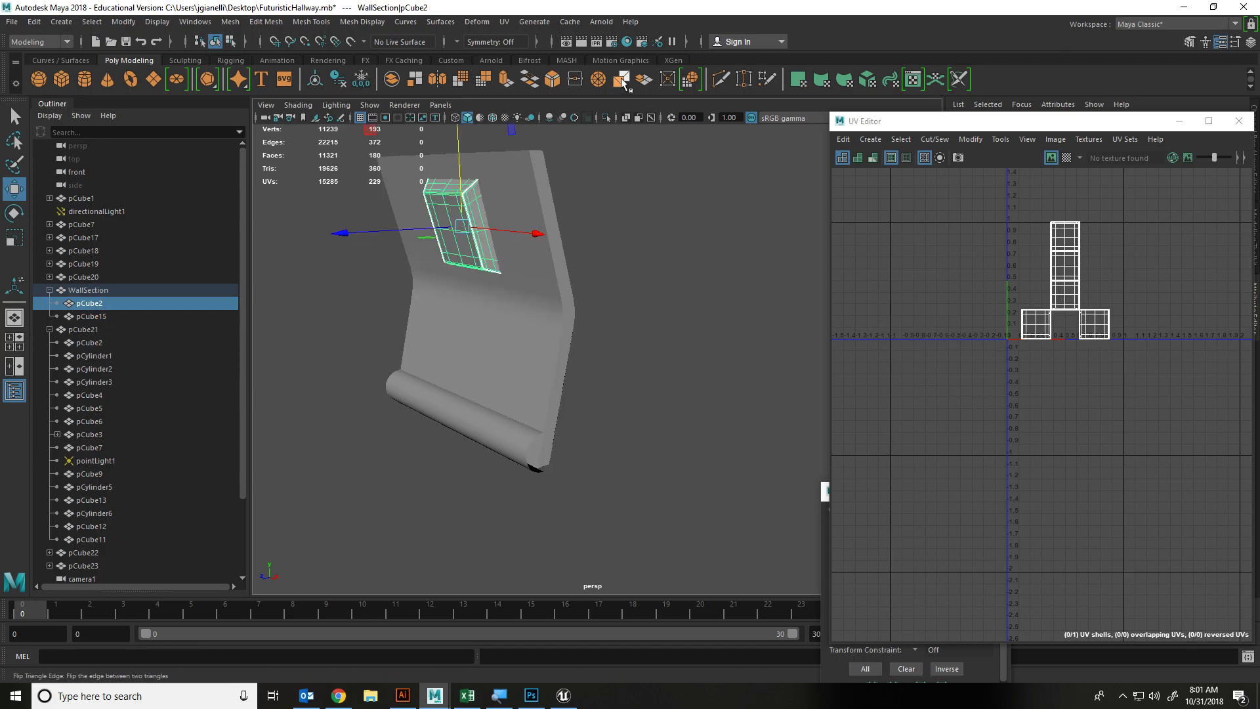
left_click(607, 119)
scroll(528, 183, "up", 3)
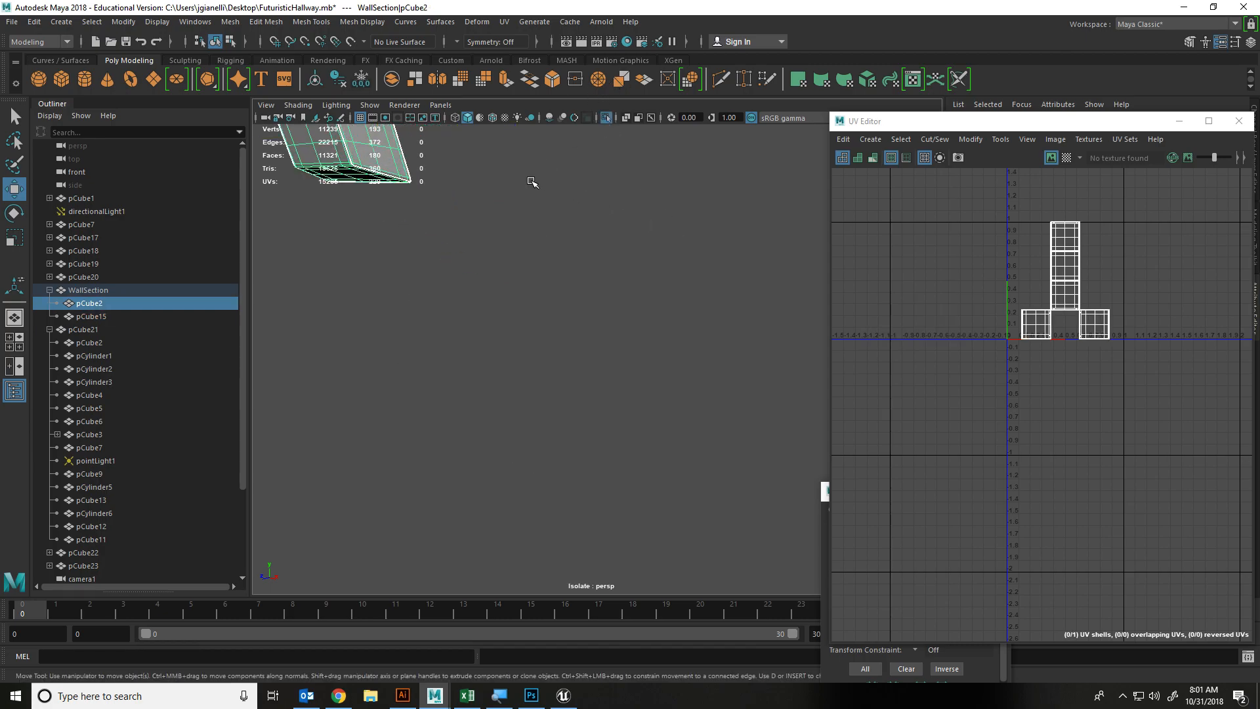
Frame the isolated raised panel and orient the view squarely to its front face
middle_click_drag(529, 183, 716, 364, "alt")
scroll(761, 338, "up", 2)
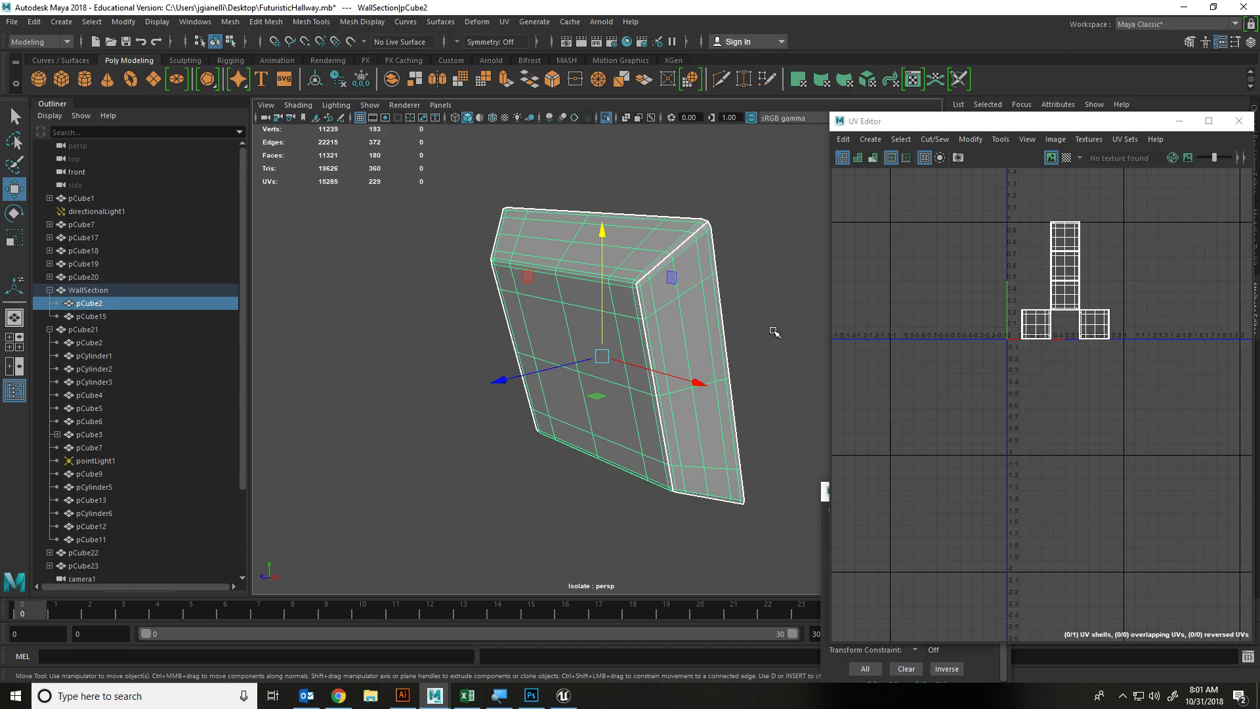
left_click_drag(775, 332, 825, 304, "alt")
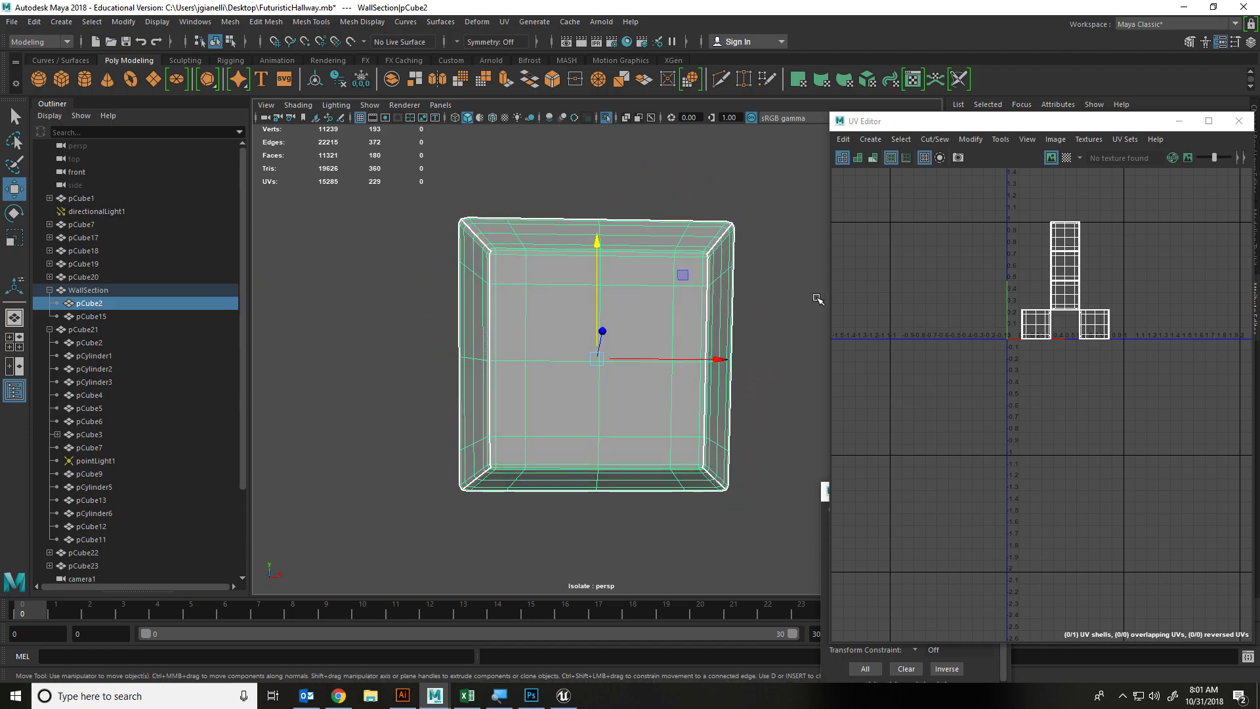
left_click(504, 21)
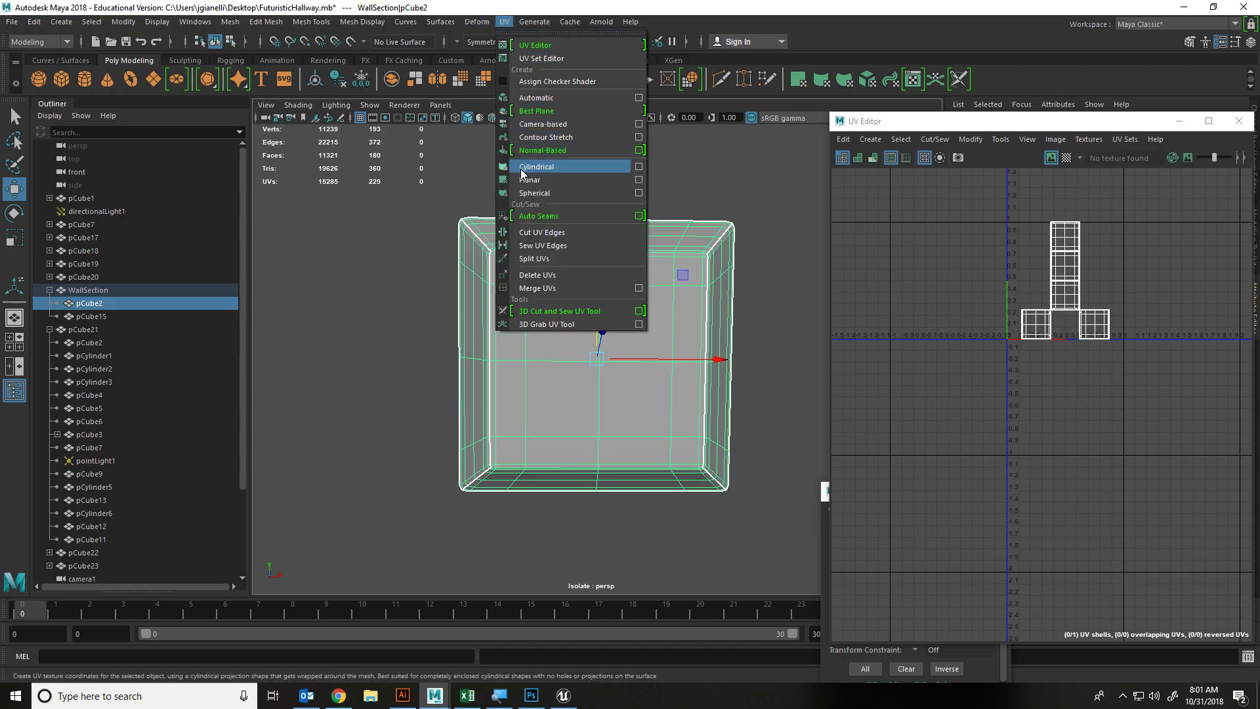
left_click(794, 236)
middle_click_drag(779, 222, 753, 201, "alt")
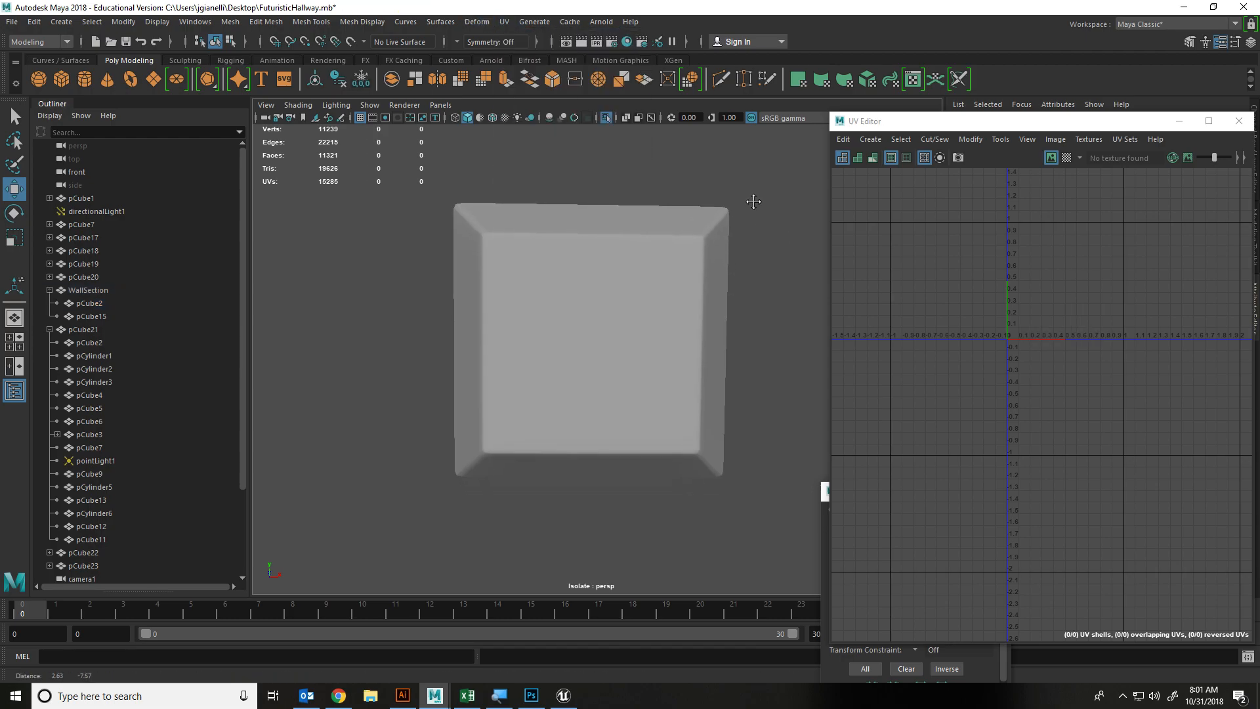
left_click_drag(711, 250, 709, 244, "alt")
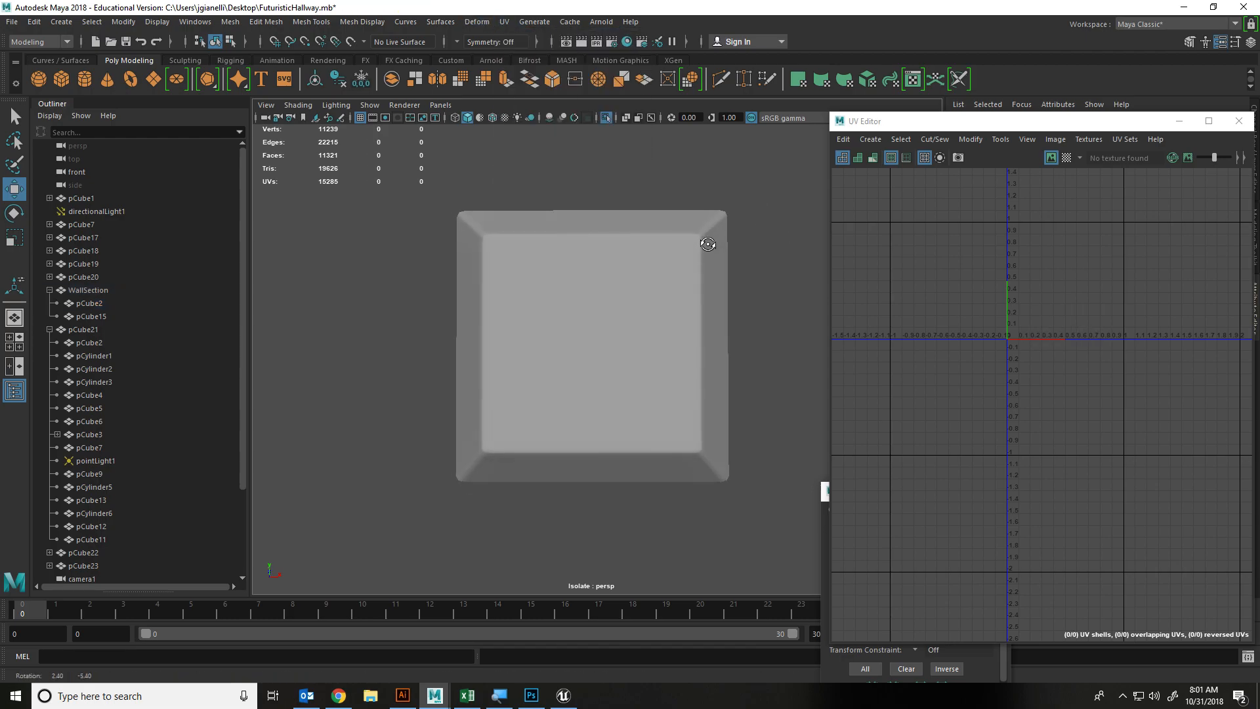
Select the raised panel as an object and apply a camera-based UV projection to it
left_click(471, 22)
left_click(504, 21)
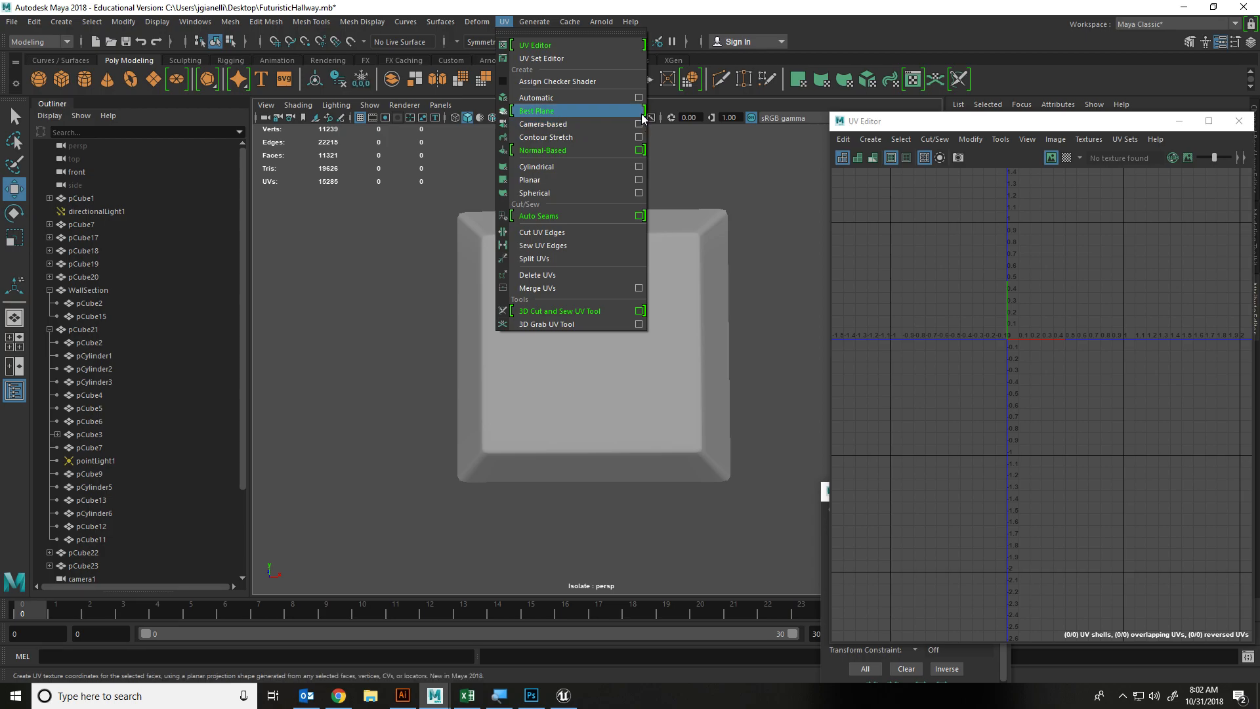
left_click(582, 122)
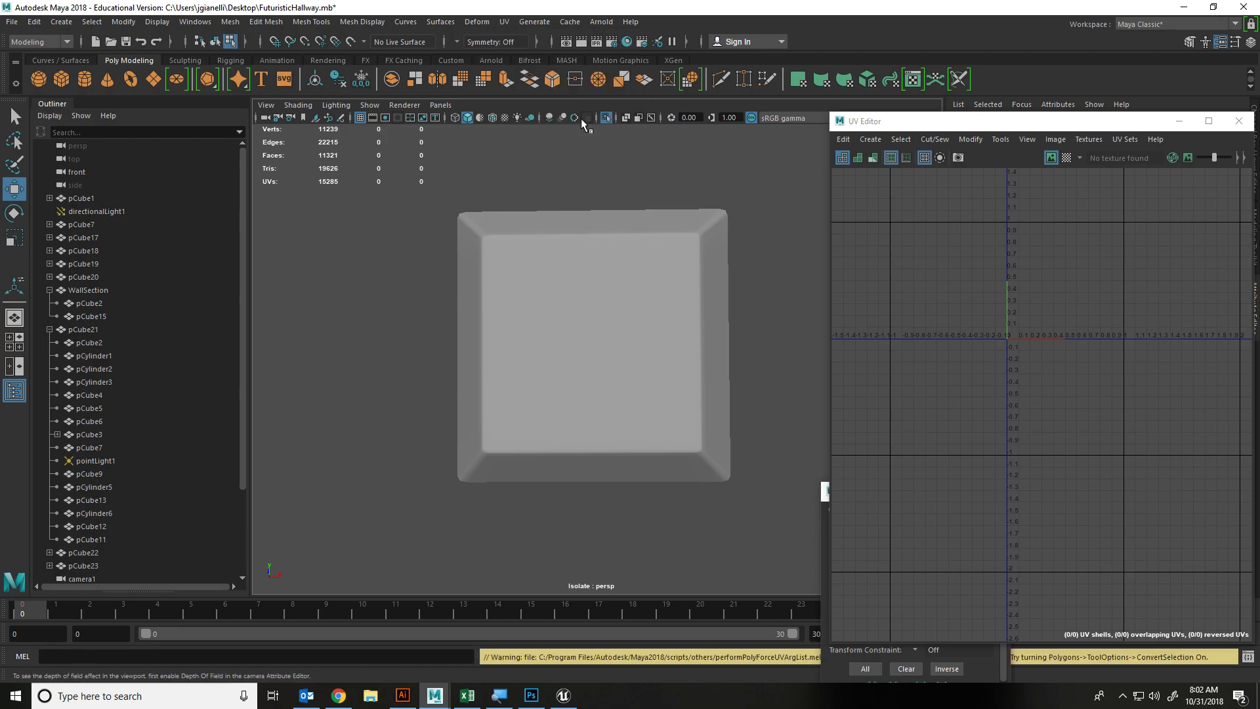
right_click_drag(573, 267, 646, 244)
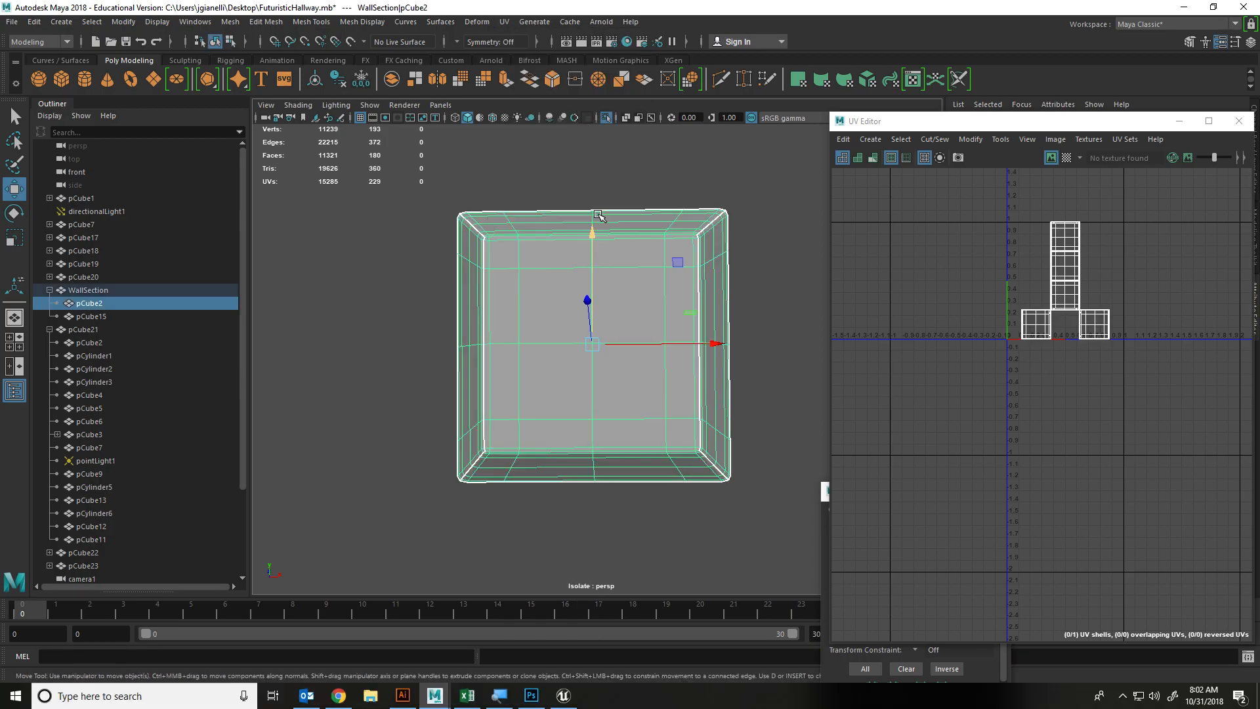
left_click(504, 21)
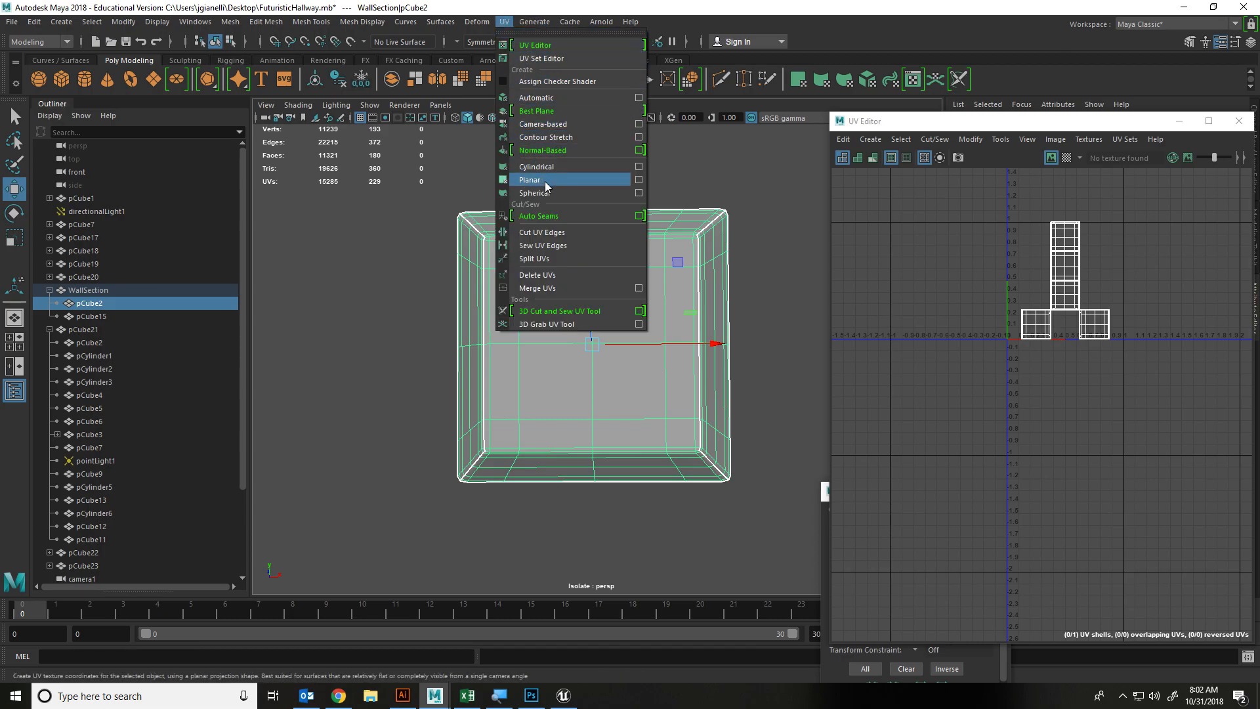
left_click(548, 126)
key("ctrl+F11")
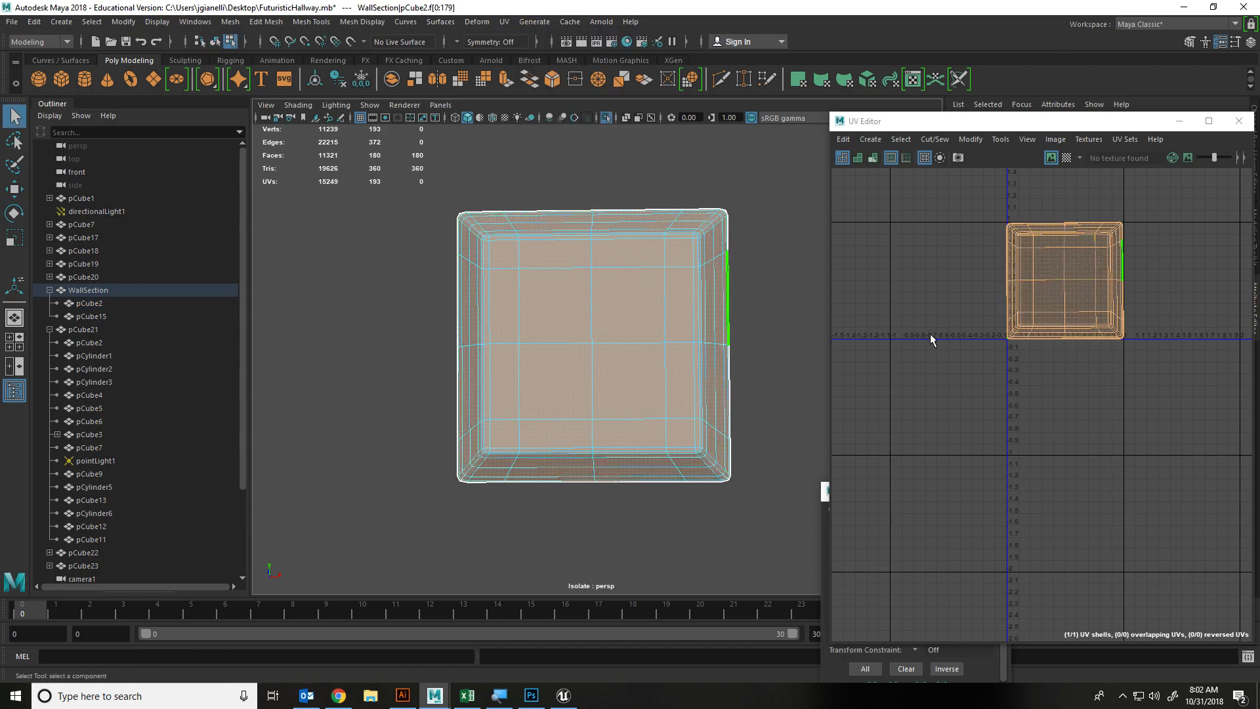
Try unfolding the raised panel's projected UV shell in both directions
right_click_drag(1071, 238, 1030, 223)
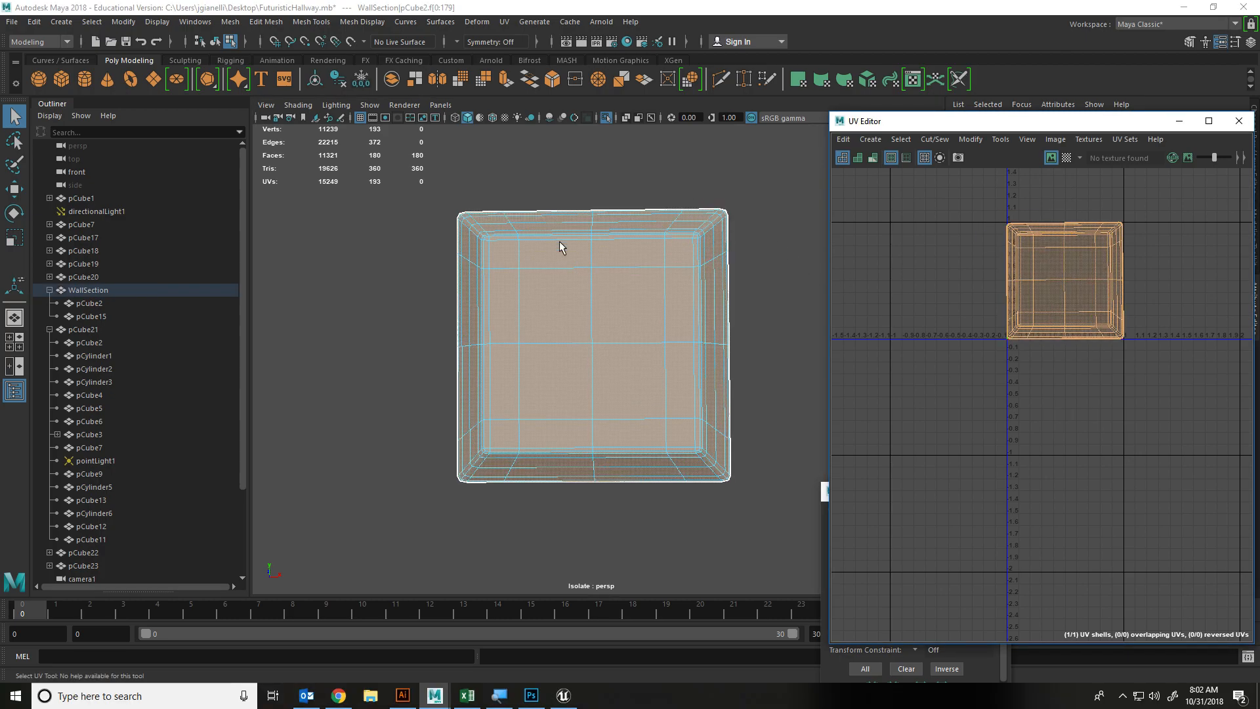
left_click(1049, 286)
right_click_drag(1050, 286, 899, 283, "shift")
left_click(924, 295)
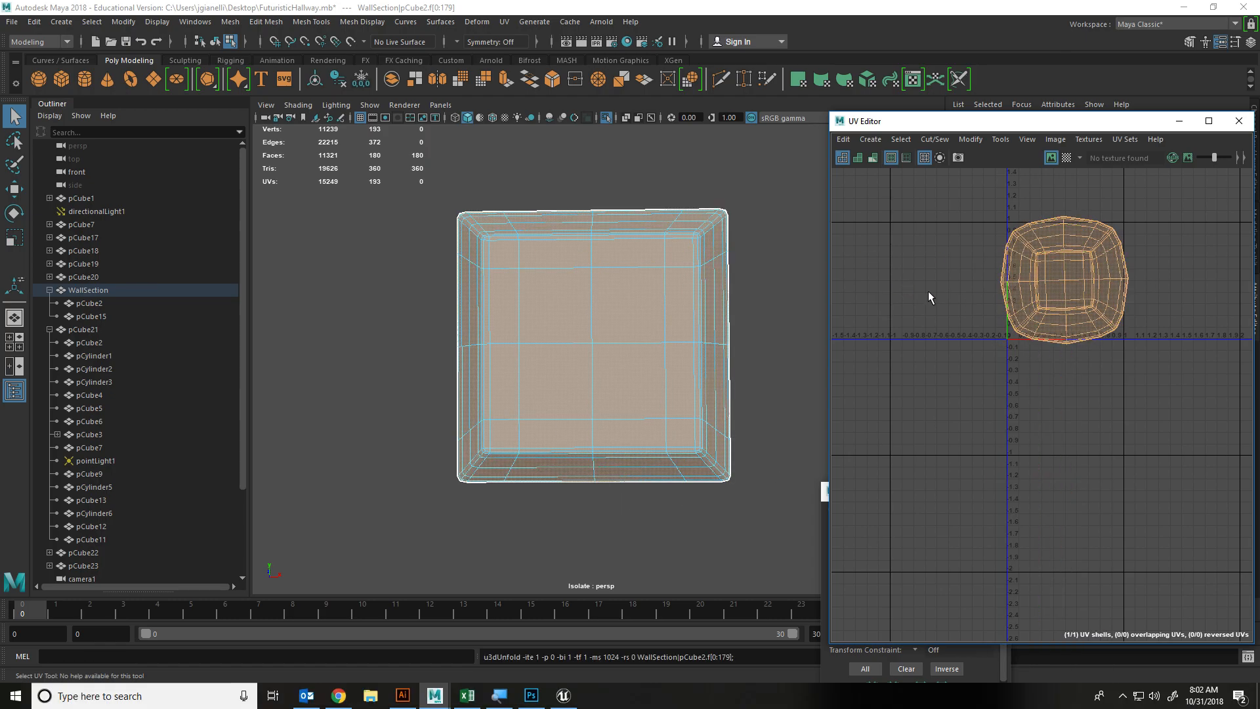
Show the checker map on the raised panel and undo the unfold
left_click(1066, 158)
left_click_drag(564, 321, 546, 247, "alt")
key("ctrl+z")
left_click_drag(823, 297, 790, 347, "alt")
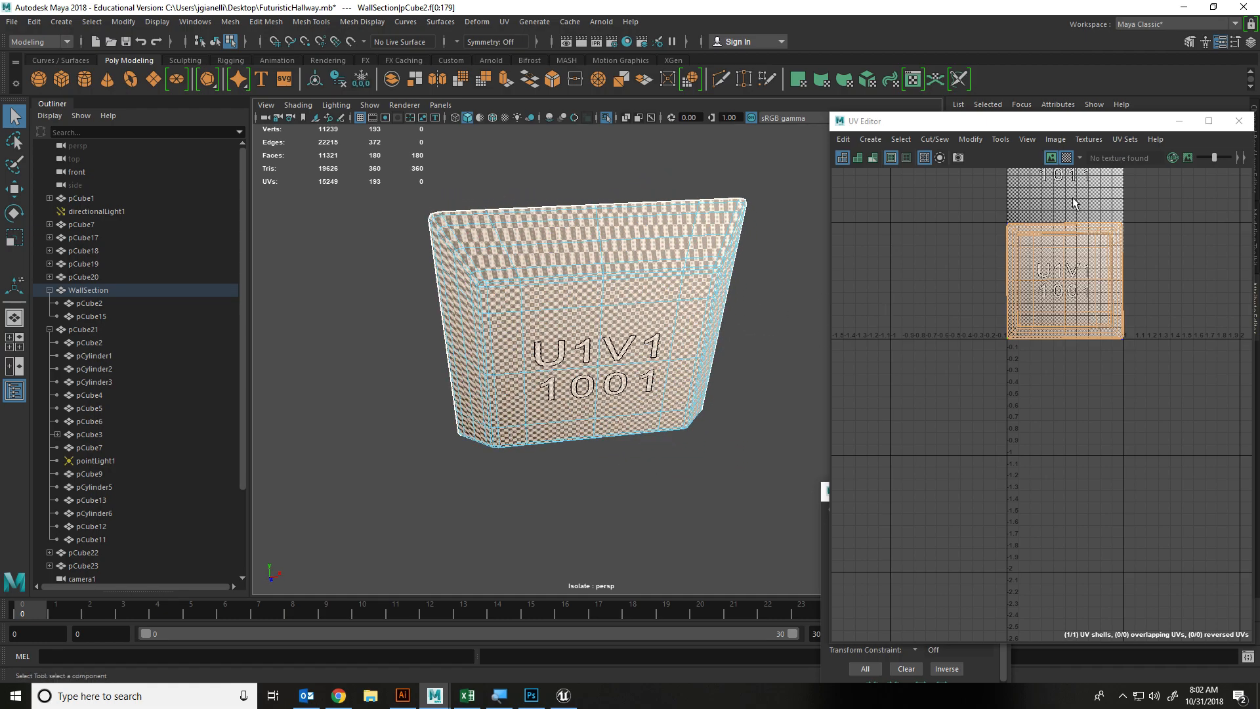
Unfold the raised panel's UVs along U and along V, and inspect the checker pattern around it
right_click_drag(1101, 263, 954, 241, "shift")
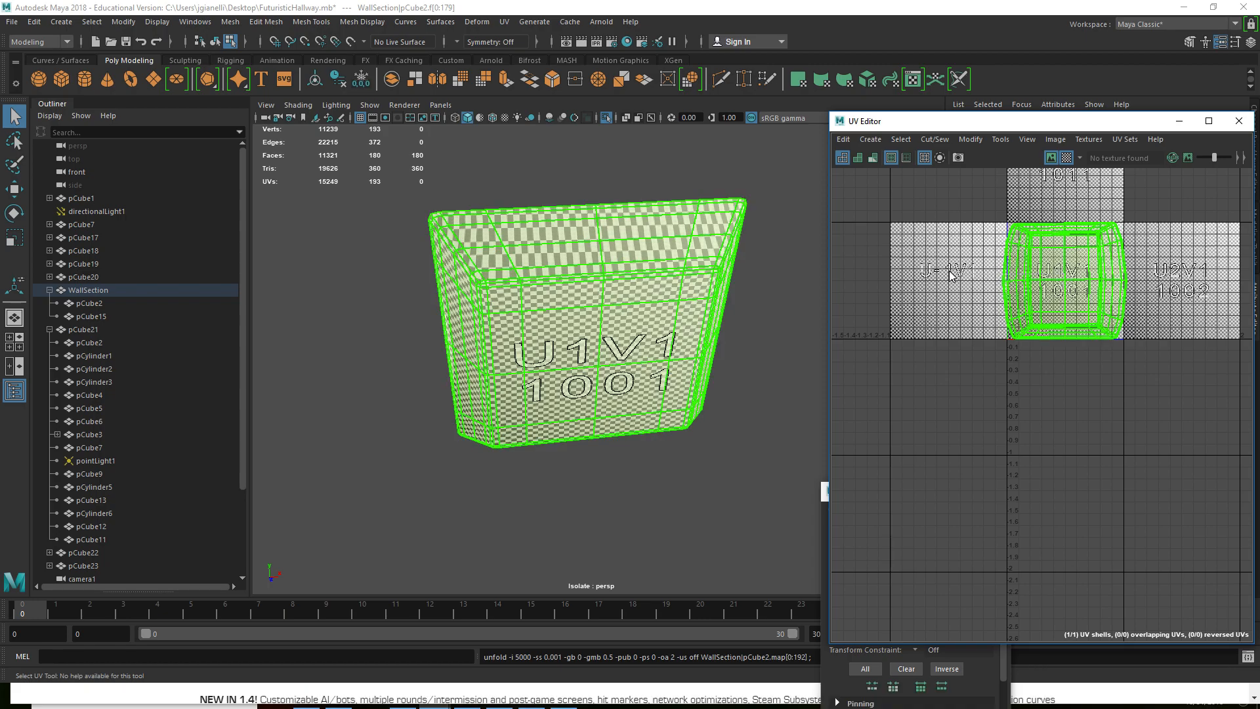
right_click_drag(1066, 273, 941, 275, "shift")
right_click_drag(868, 296, 867, 296, "shift")
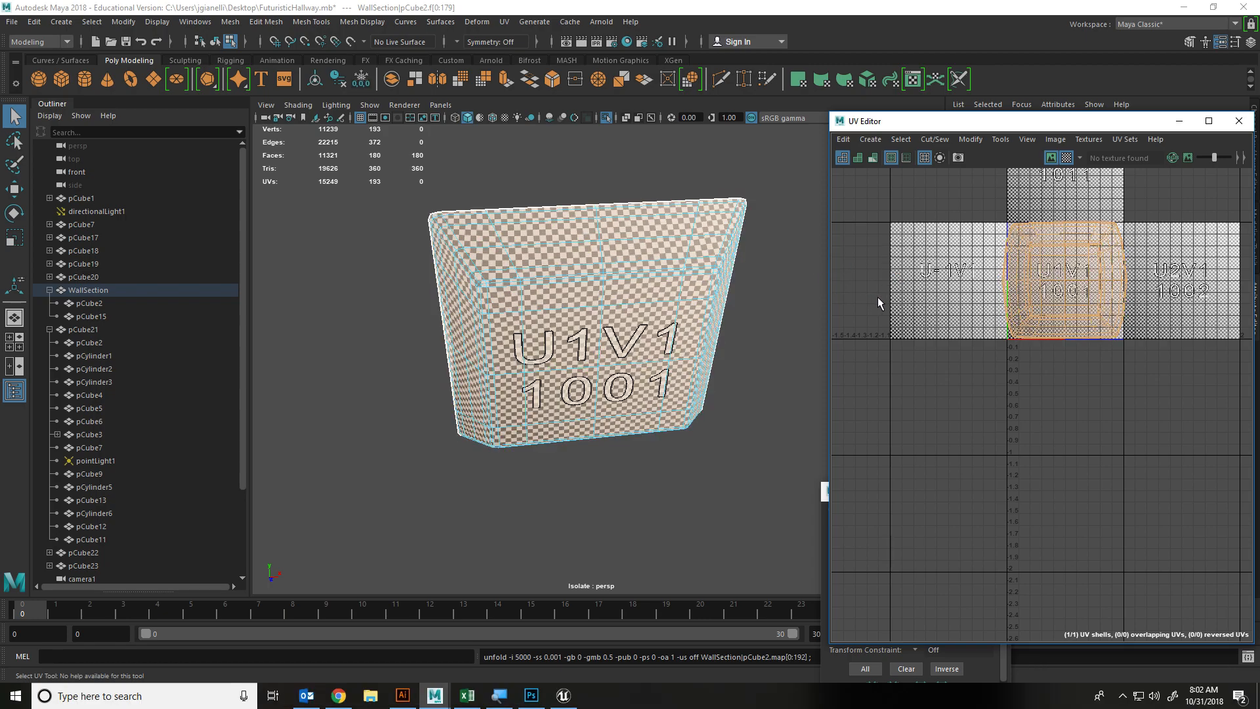
left_click_drag(754, 295, 667, 357, "alt")
right_click_drag(666, 357, 731, 453, "alt")
left_click_drag(731, 453, 814, 344, "alt")
Scale down the raised panel's UV shell and move it horizontally into the 1–2 U tile, beside the 0–1 tile
right_click(1070, 249)
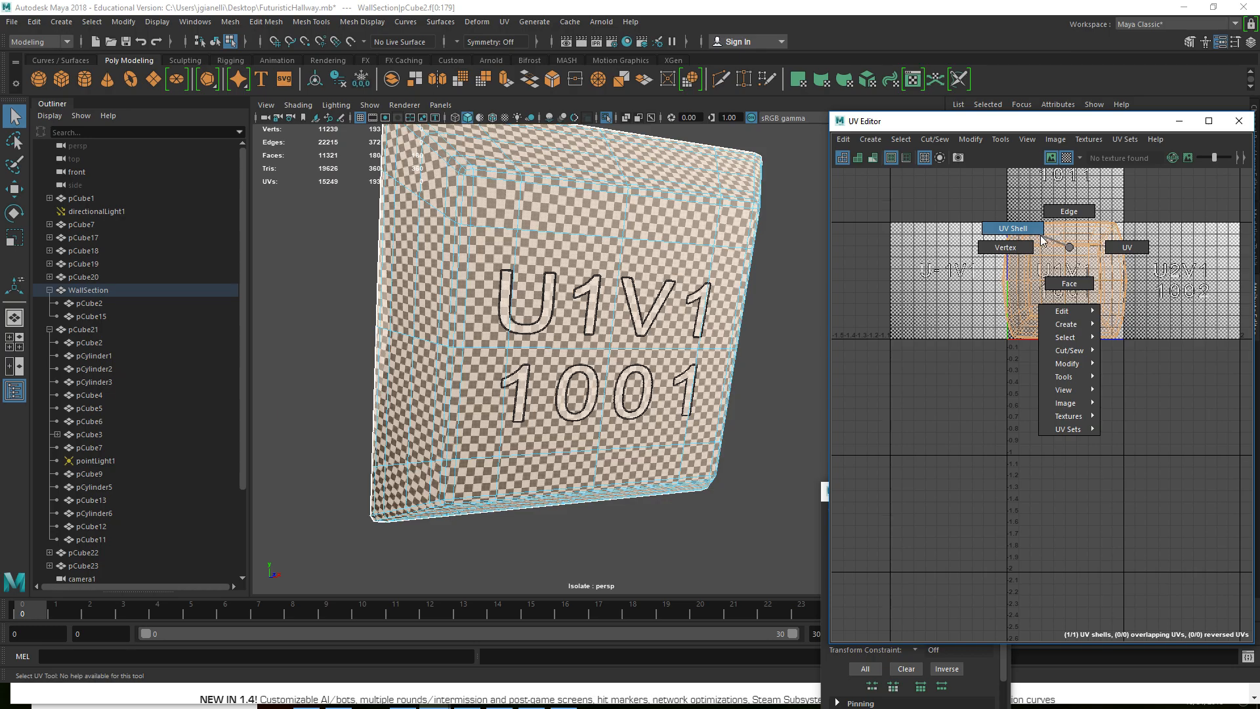
left_click(1043, 240)
left_click(1057, 281)
key("r")
left_click_drag(1065, 281, 981, 307)
key("w")
left_click_drag(1115, 283, 1222, 278)
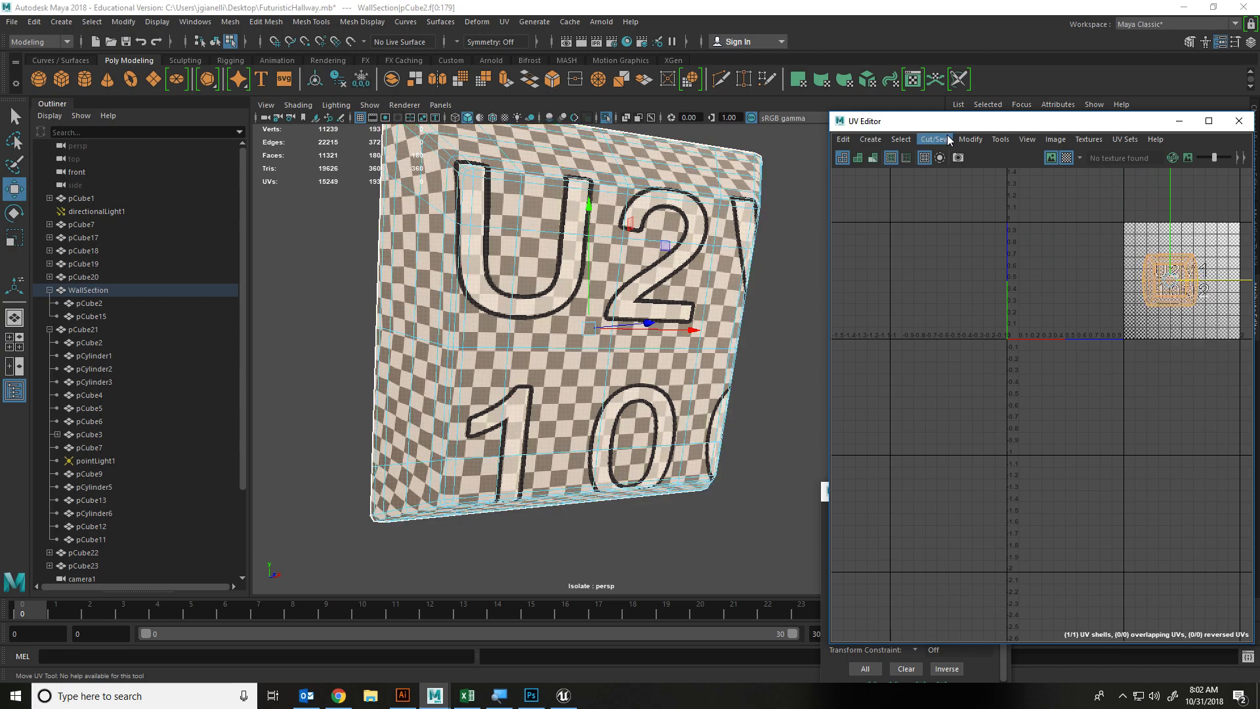
Turn off the panel's isolation and select all faces of the rounded trim along the wall's base
left_click(605, 117)
scroll(657, 338, "down", 5)
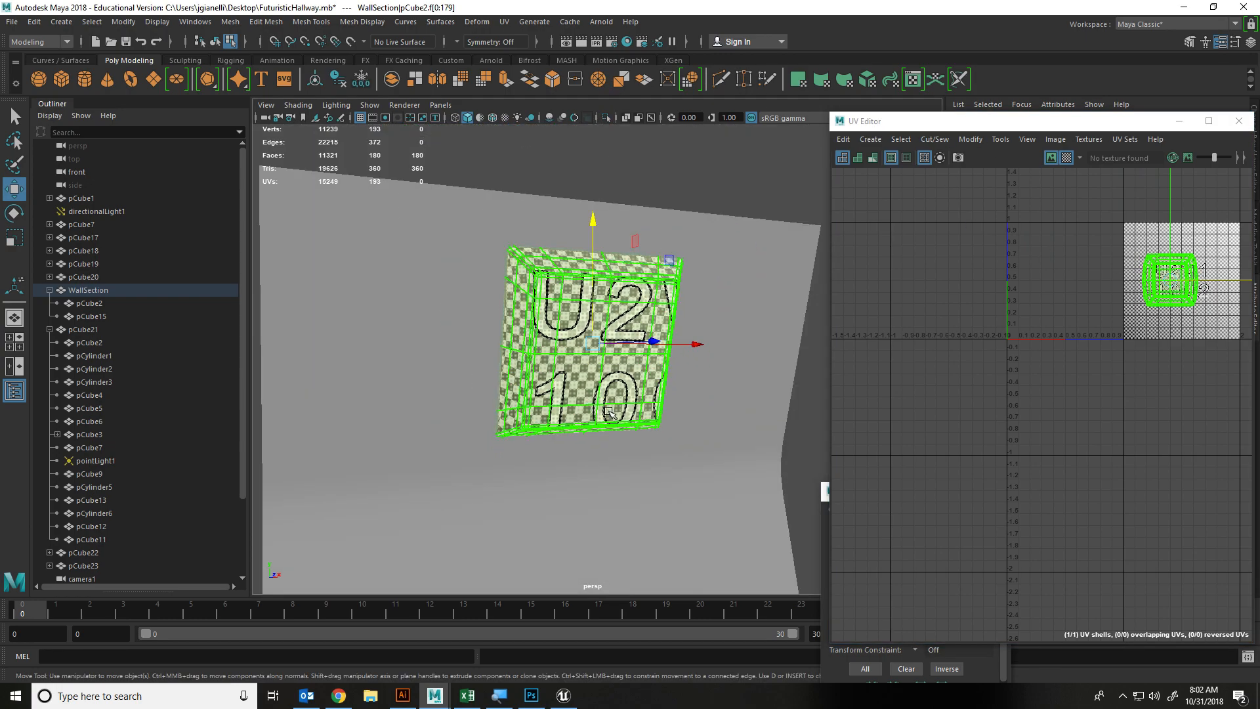
left_click(653, 350)
scroll(653, 351, "up", 5)
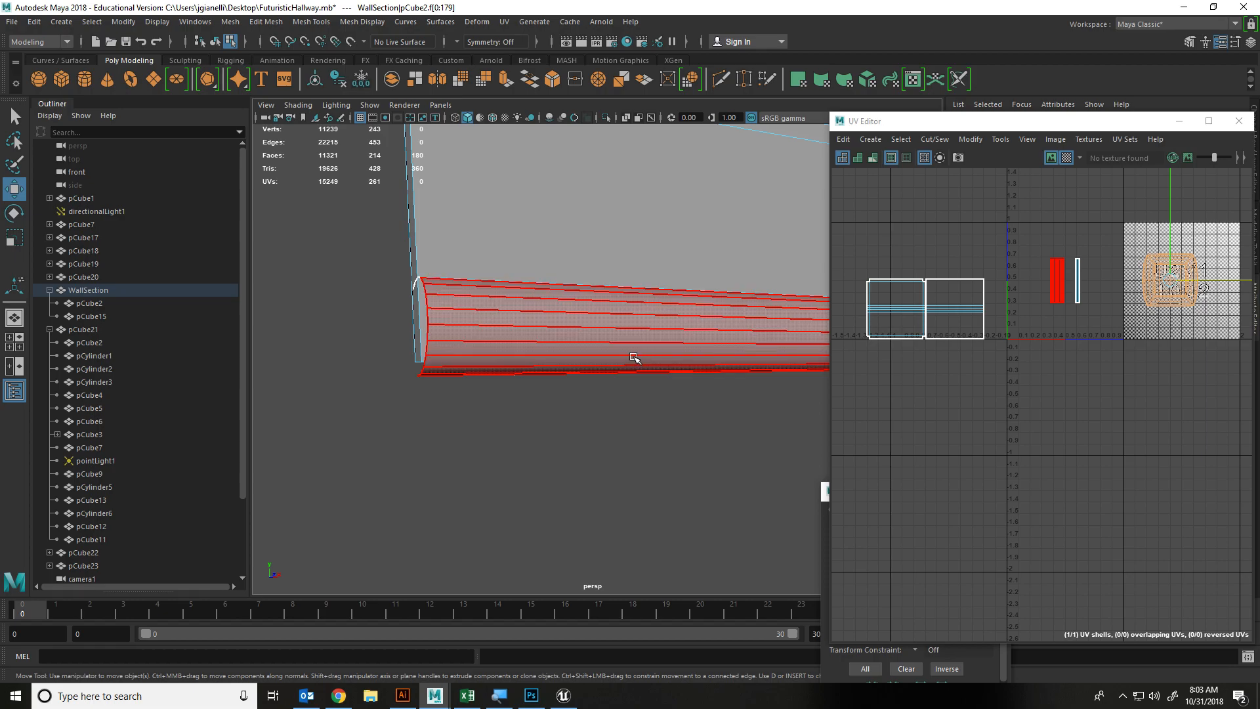
right_click(589, 309)
right_click_drag(592, 339, 598, 342)
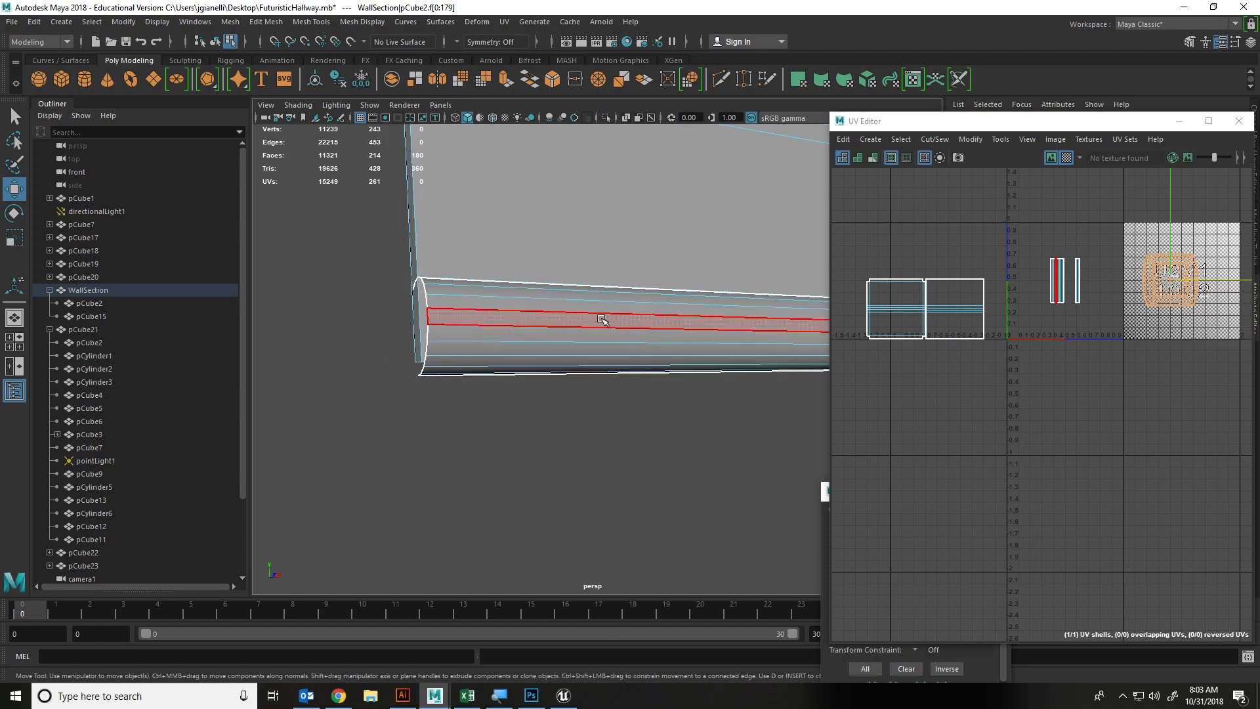
double_click(600, 317)
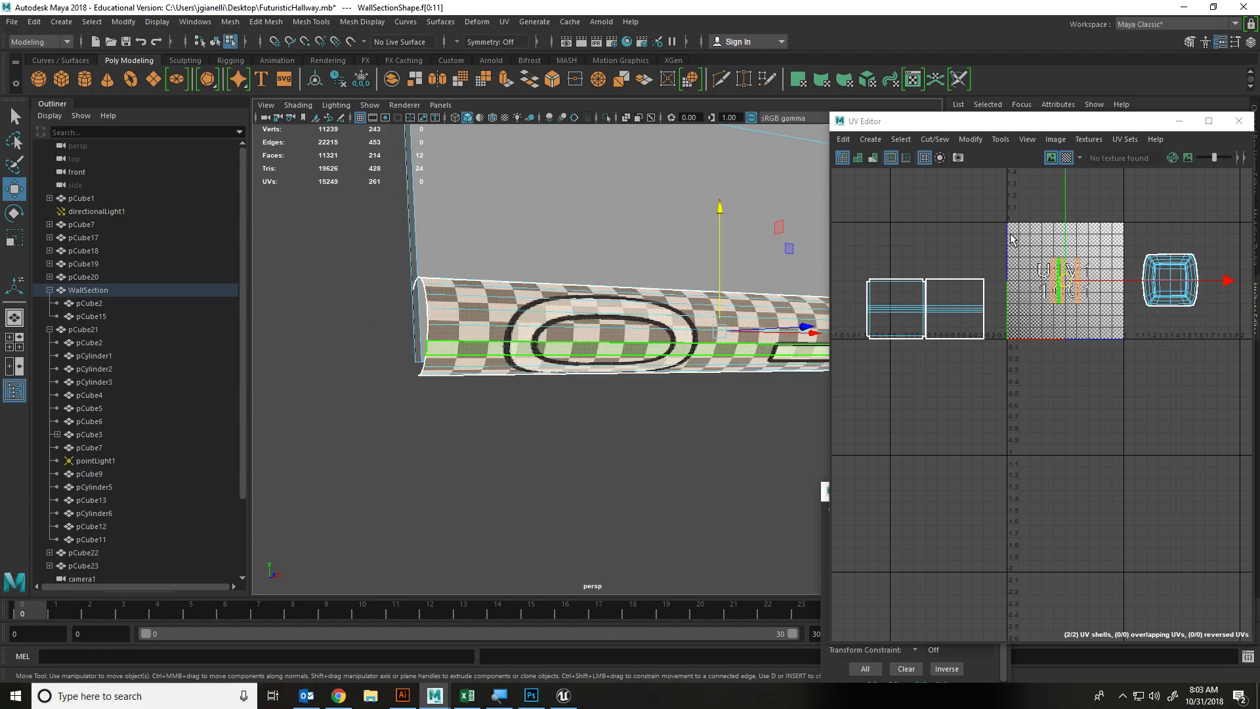
Try a cylindrical UV projection on the rounded base trim and examine its projection manipulator
left_click(522, 22)
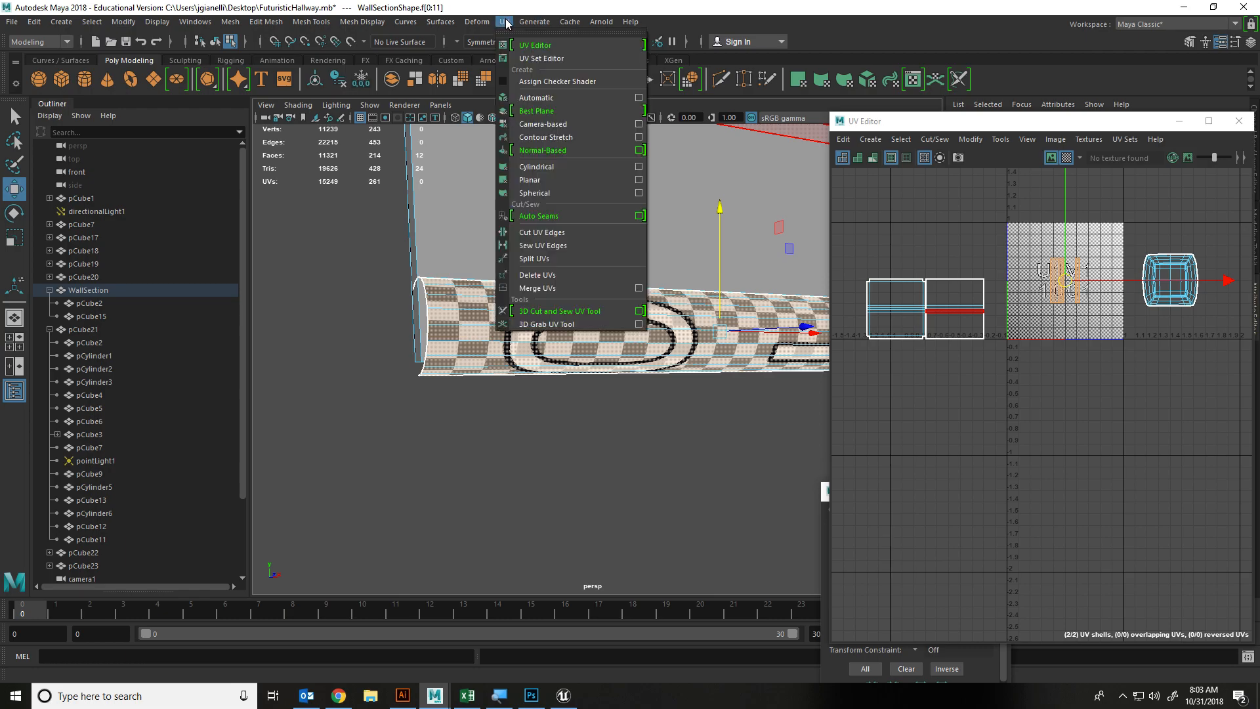
left_click(552, 172)
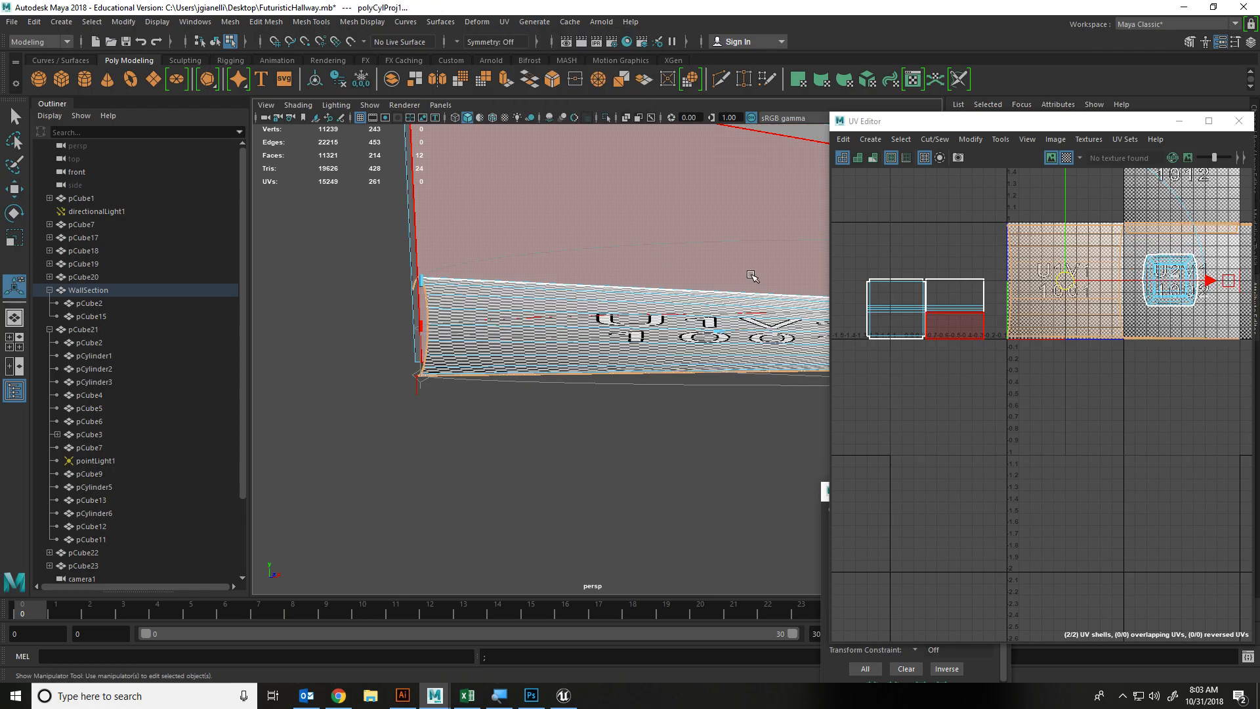
middle_click_drag(754, 277, 642, 357, "alt")
scroll(669, 344, "down", 6)
left_click_drag(583, 477, 626, 488, "alt")
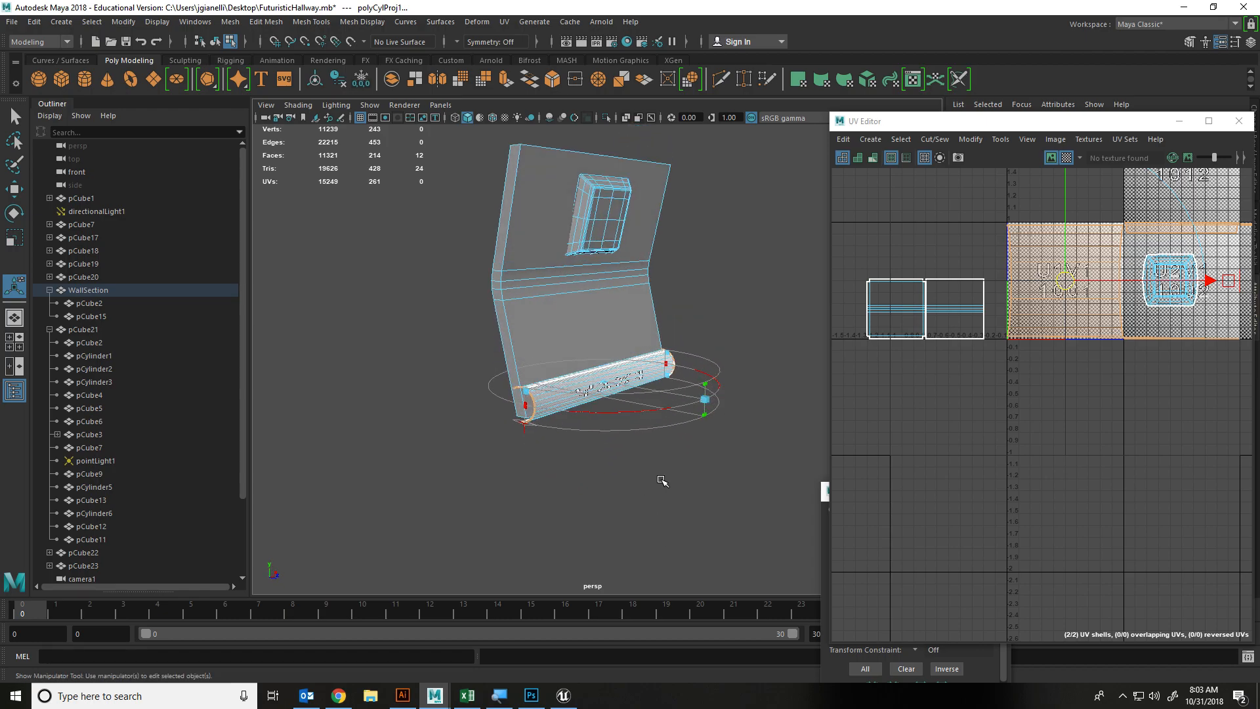
left_click_drag(596, 418, 622, 396, "alt")
scroll(643, 431, "up", 5)
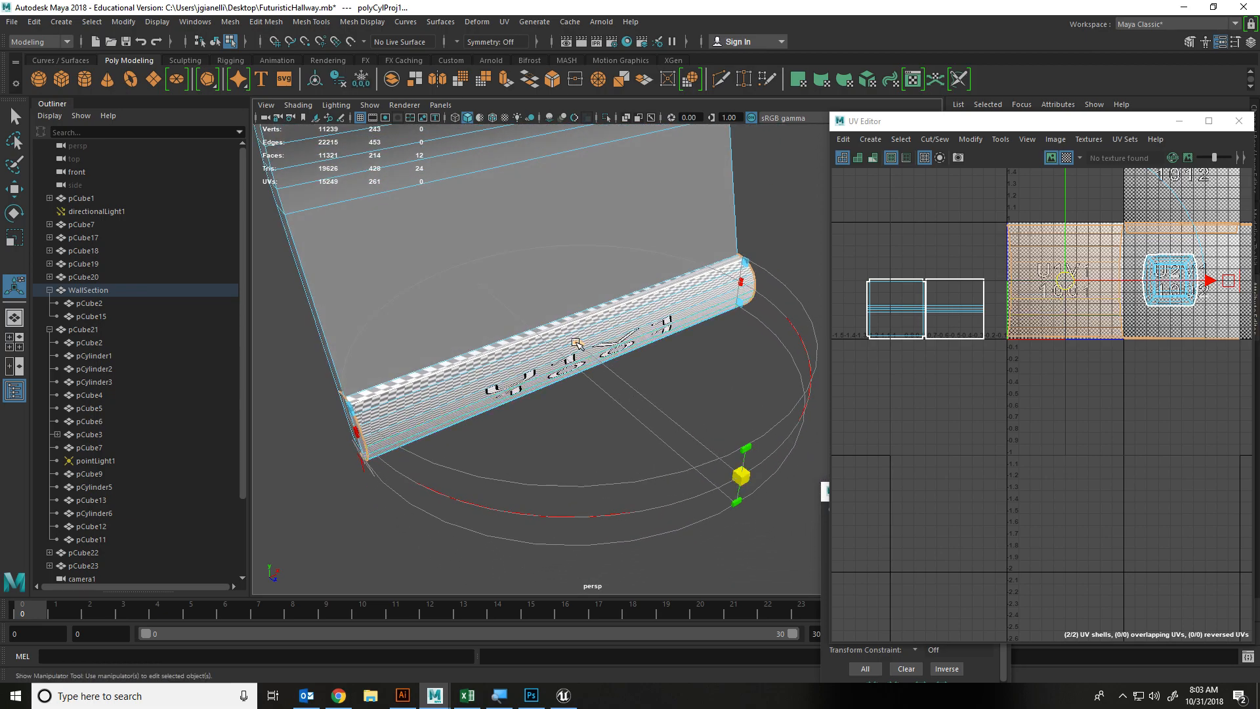
left_click_drag(685, 495, 706, 468, "alt")
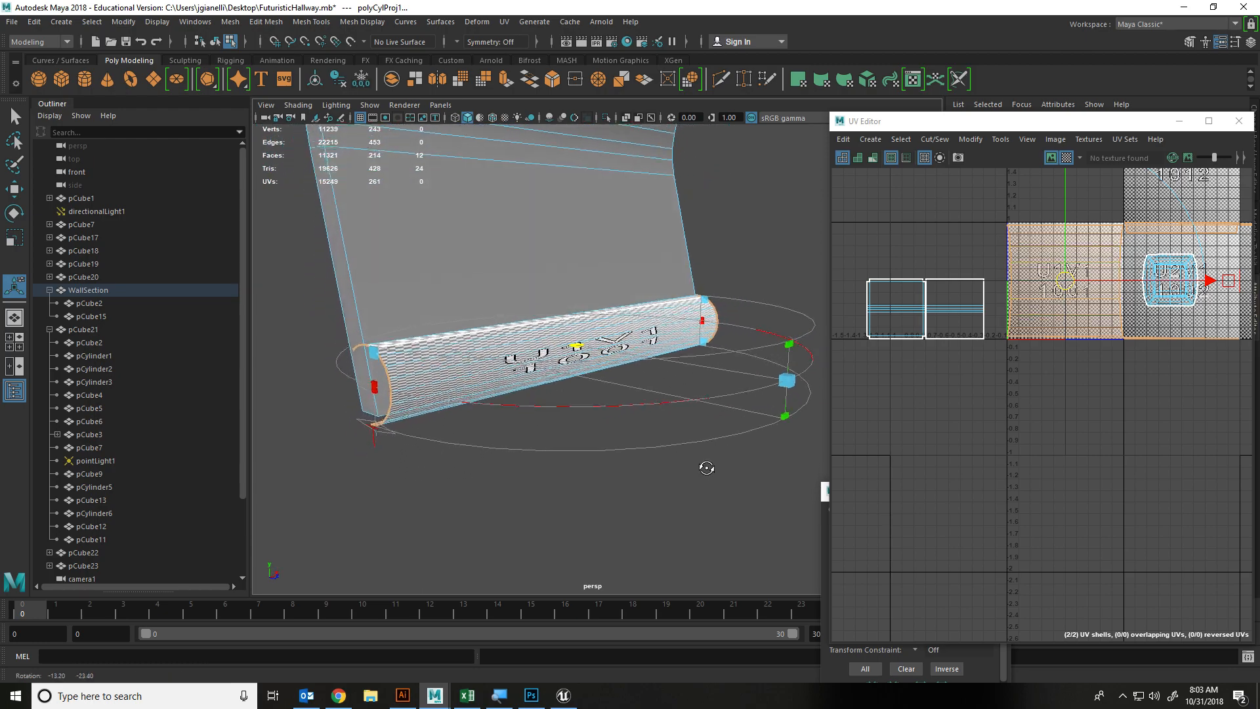
Show the projection's transform handles and undo the cylindrical projection
left_click(378, 428)
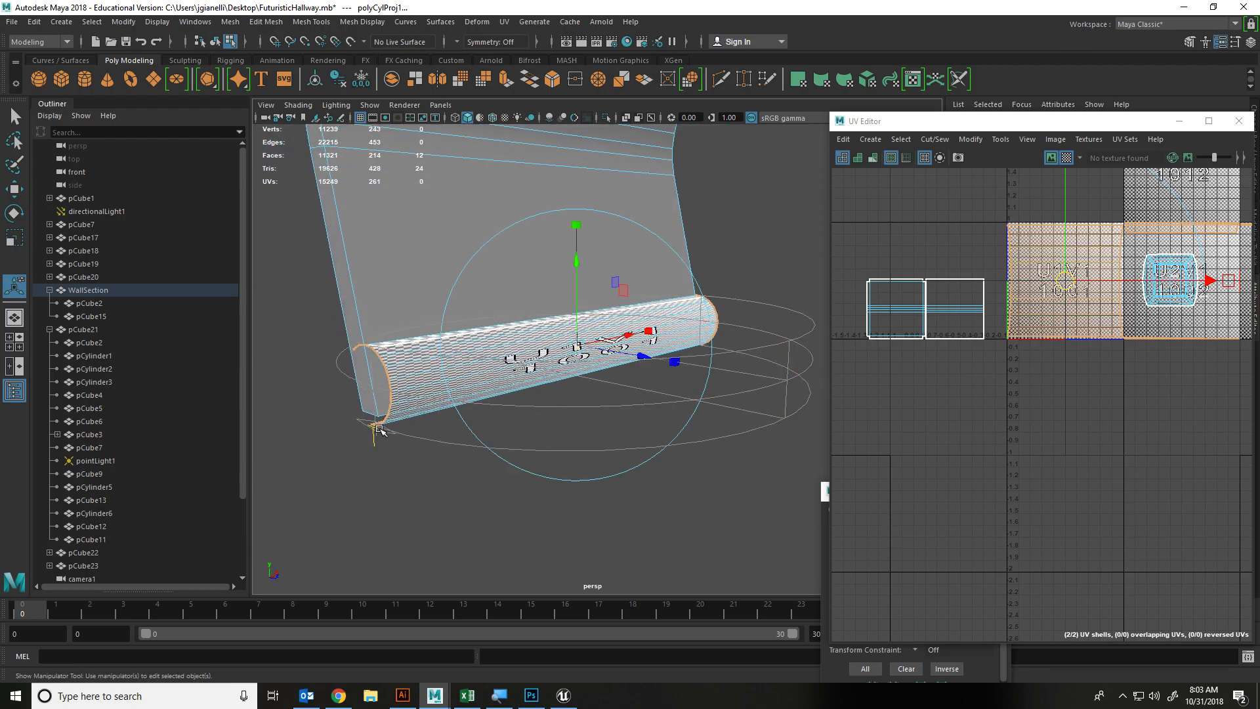
left_click_drag(623, 322, 535, 318, "alt")
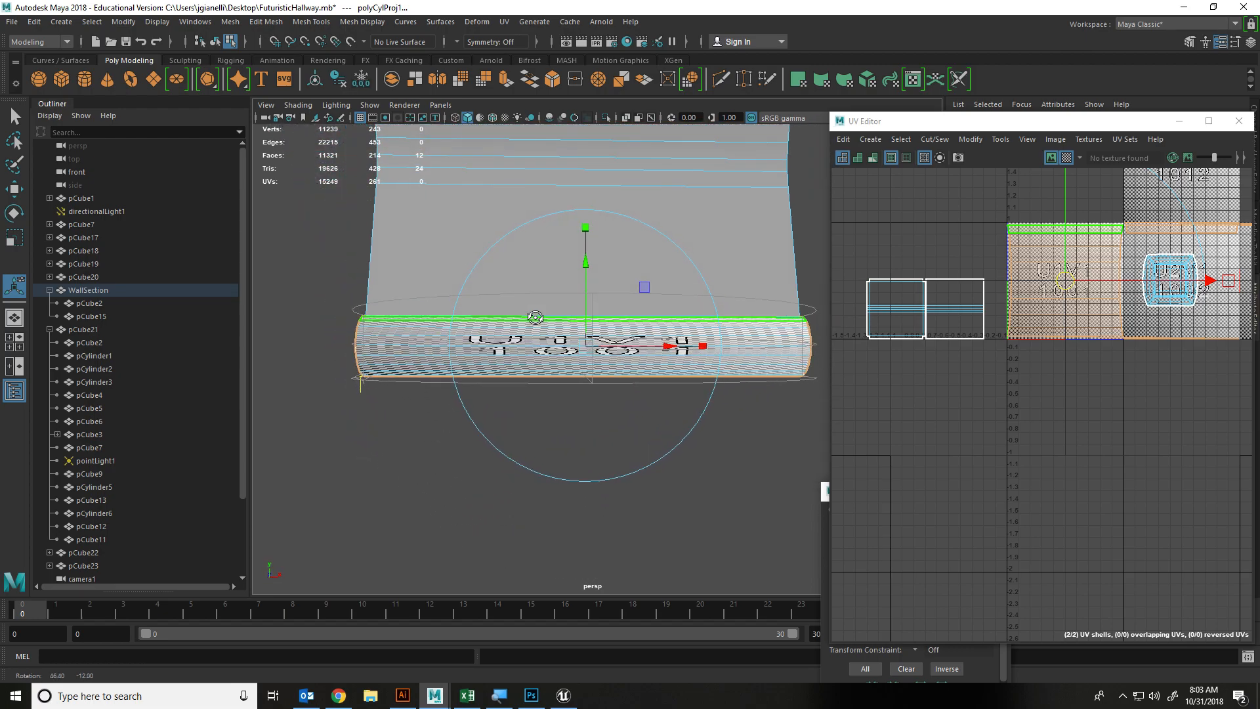
key("alt+x")
left_click_drag(630, 273, 684, 295, "alt")
key("ctrl+z")
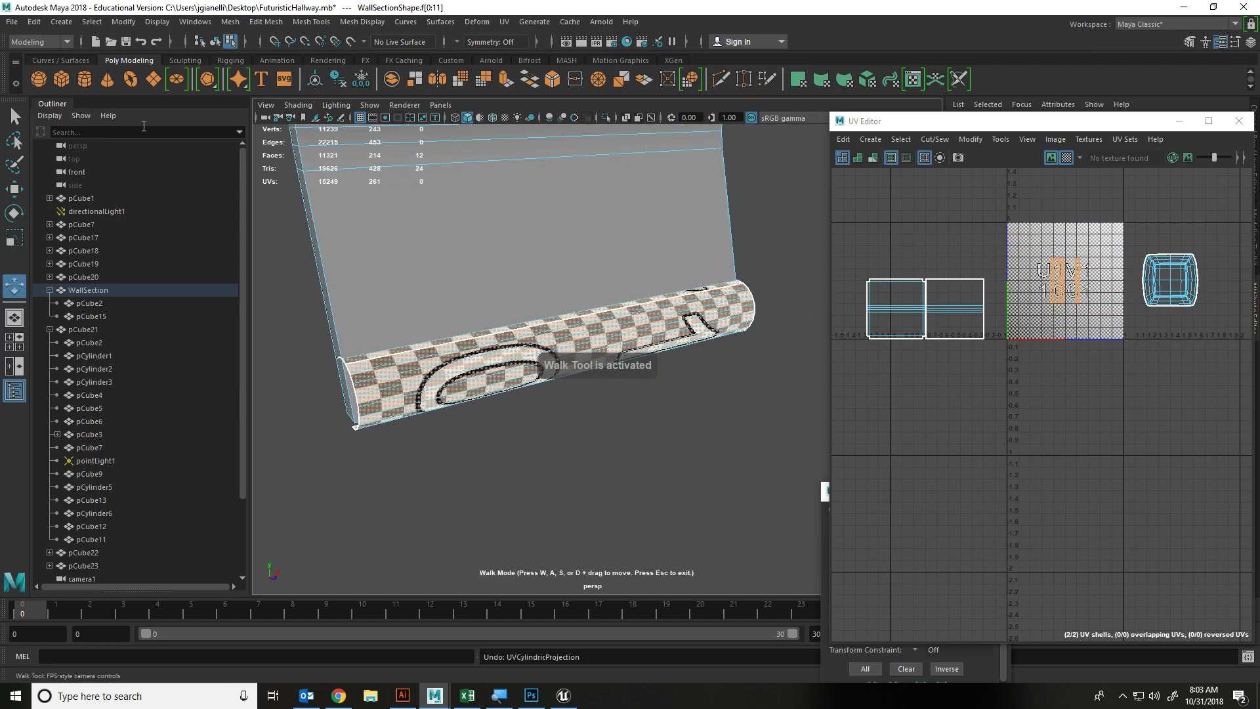
Reapply a cylindrical UV projection to the base trim's faces and show the projection's transform handles
left_click(16, 117)
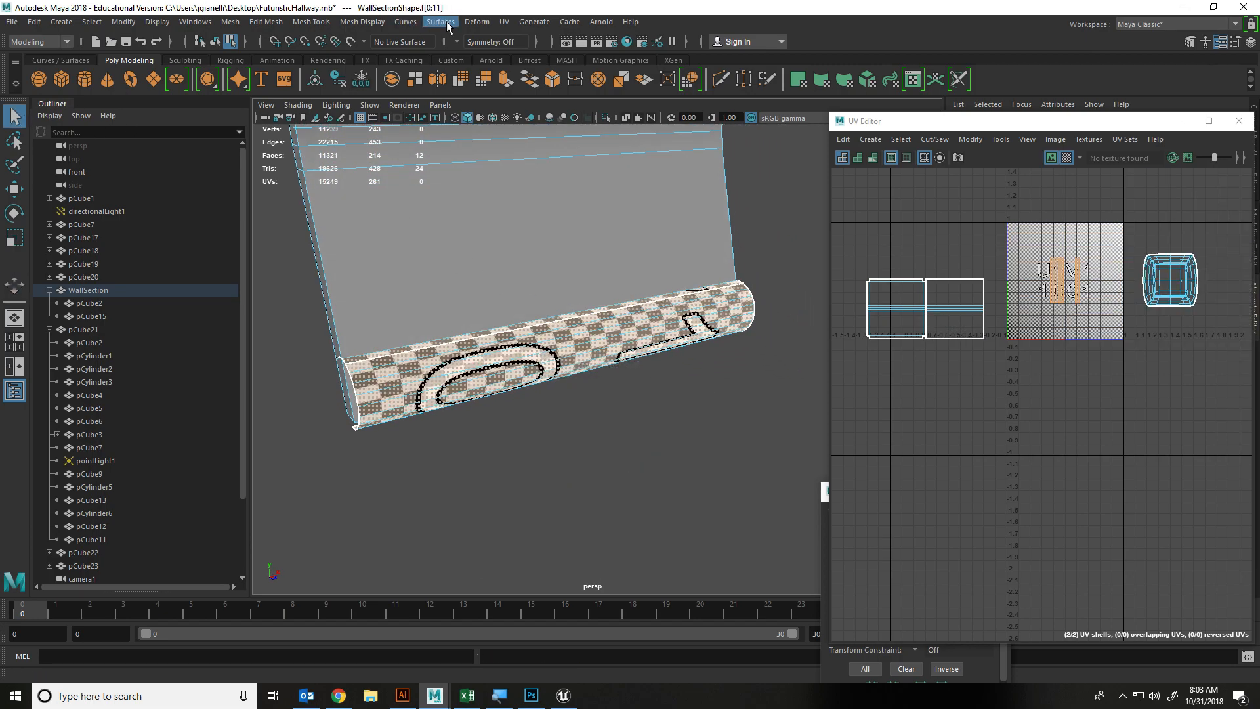
left_click(504, 21)
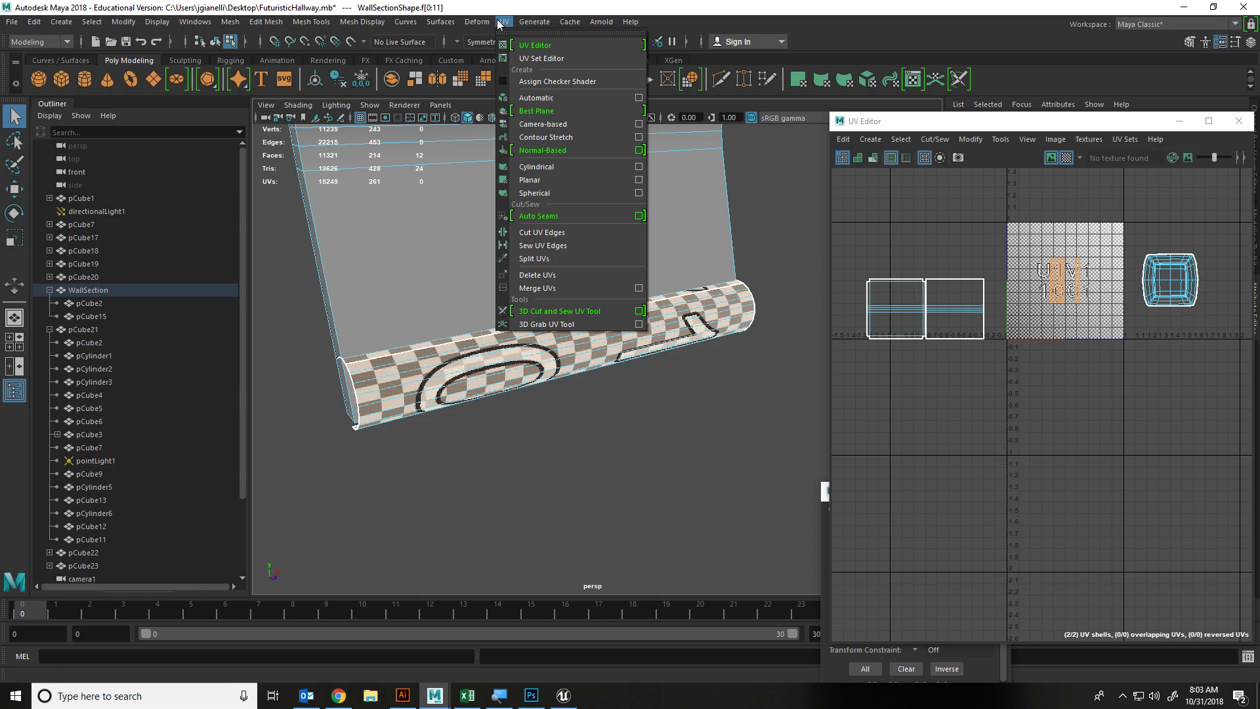
left_click(559, 167)
left_click_drag(525, 295, 466, 384, "alt")
left_click(407, 493)
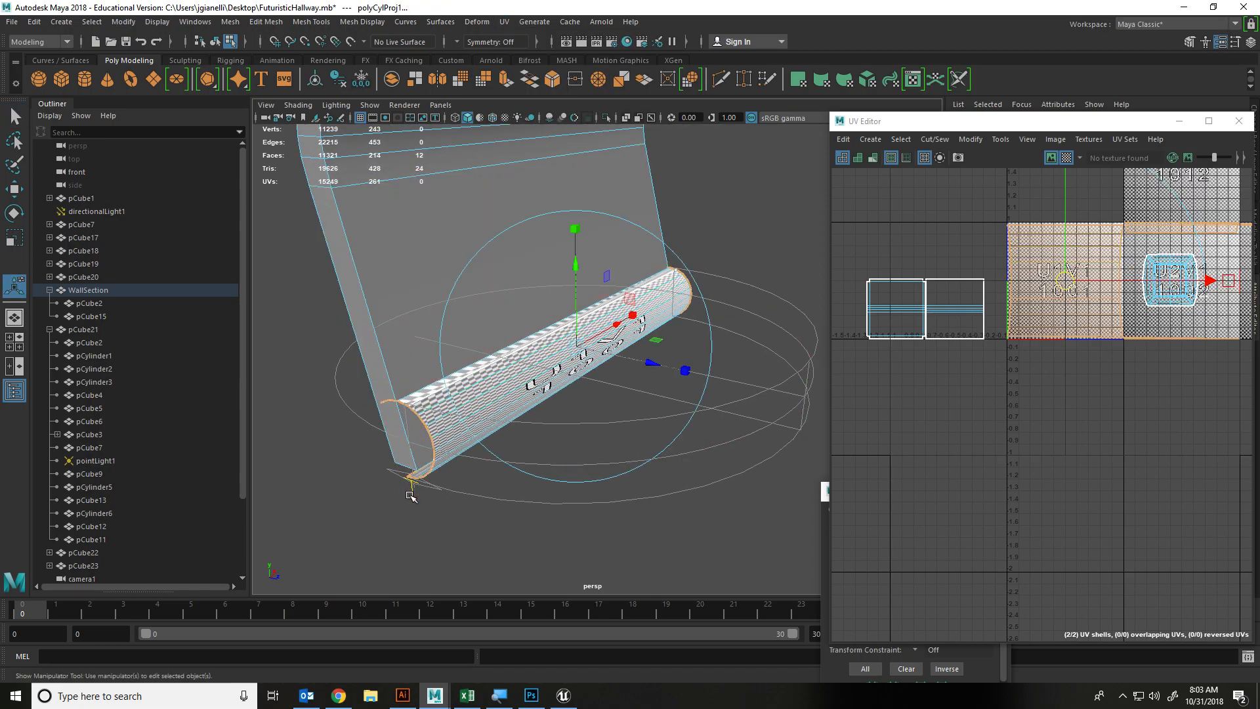
Rotate the cylindrical projection to line its axis up with the length of the base trim
left_click_drag(624, 355, 664, 335, "alt")
left_click_drag(700, 278, 608, 231)
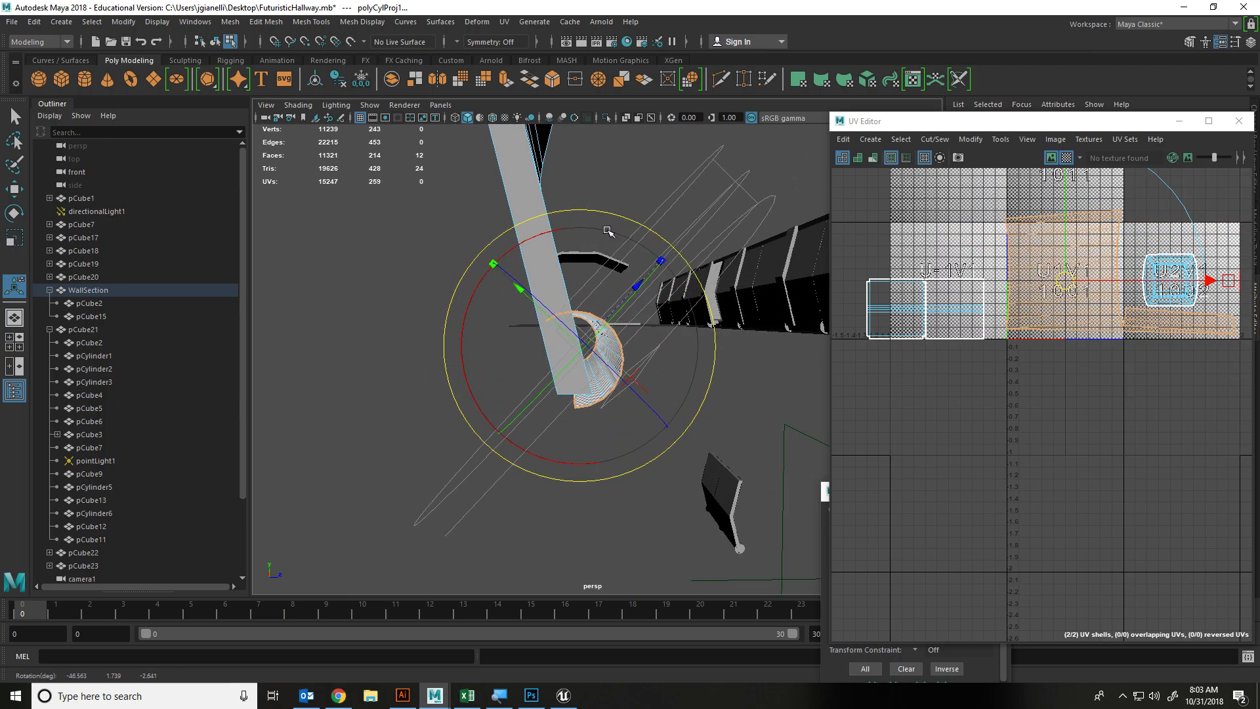
key("ctrl+z")
left_click_drag(669, 258, 427, 371, "alt")
scroll(1084, 407, "down", 5)
Select the rounded base trim's UV shell and unfold it
right_click_drag(1097, 290, 1068, 274)
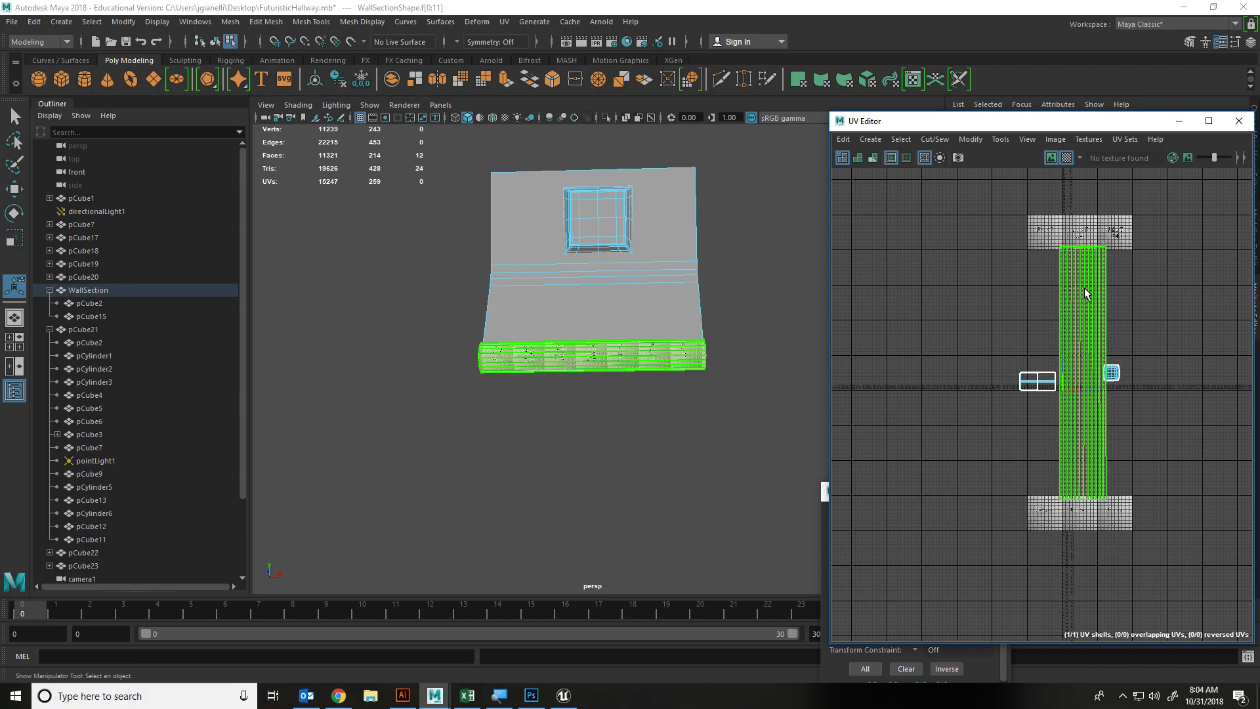
scroll(1086, 351, "up", 3)
right_click_drag(1069, 395, 1064, 346, "shift")
right_click_drag(1064, 298, 932, 289, "shift")
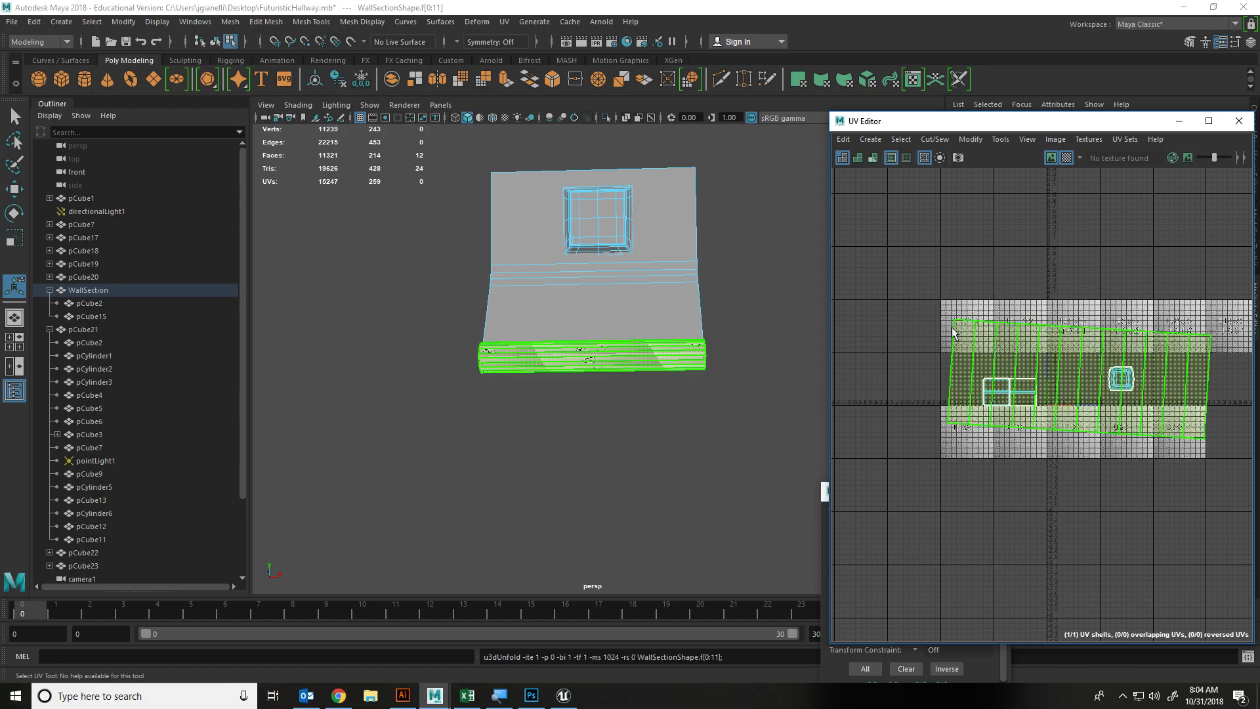
Orient the base trim's UV shell square to the grid and display the checker map to check it up close
right_click_drag(1080, 348, 1074, 348, "shift")
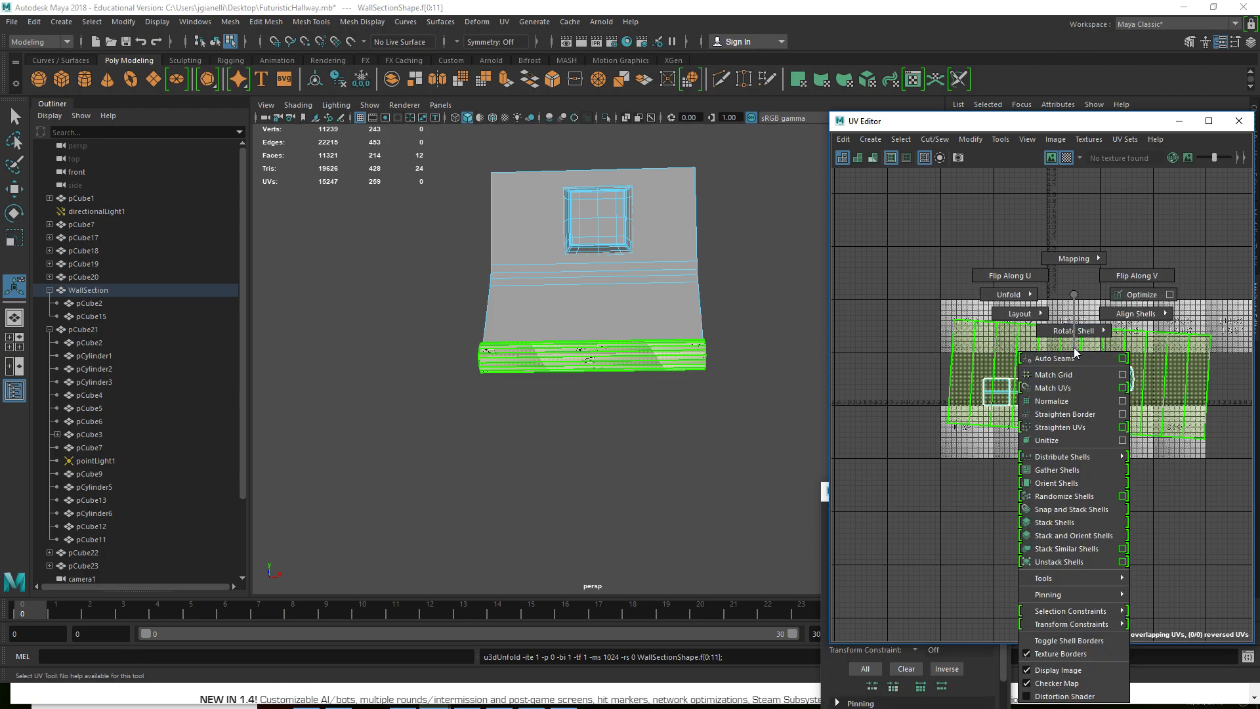
right_click_drag(1065, 405, 1064, 425, "shift")
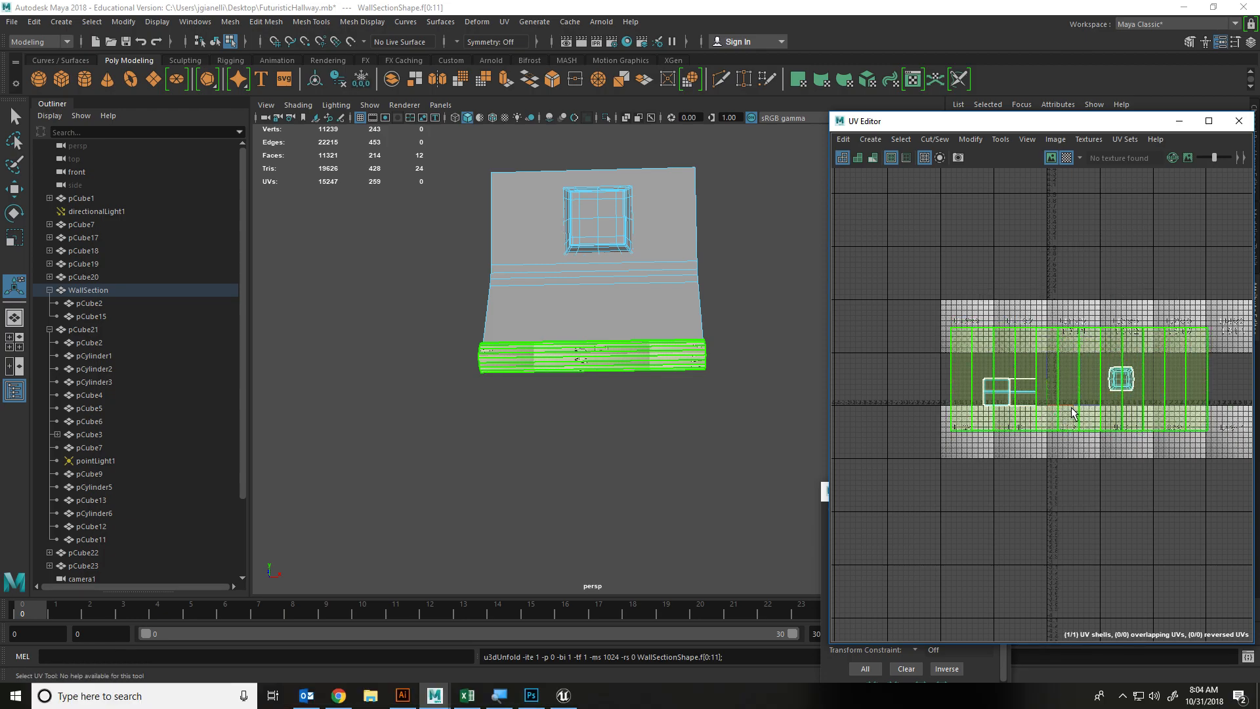
left_click(1066, 158)
left_click(1065, 159)
key("f")
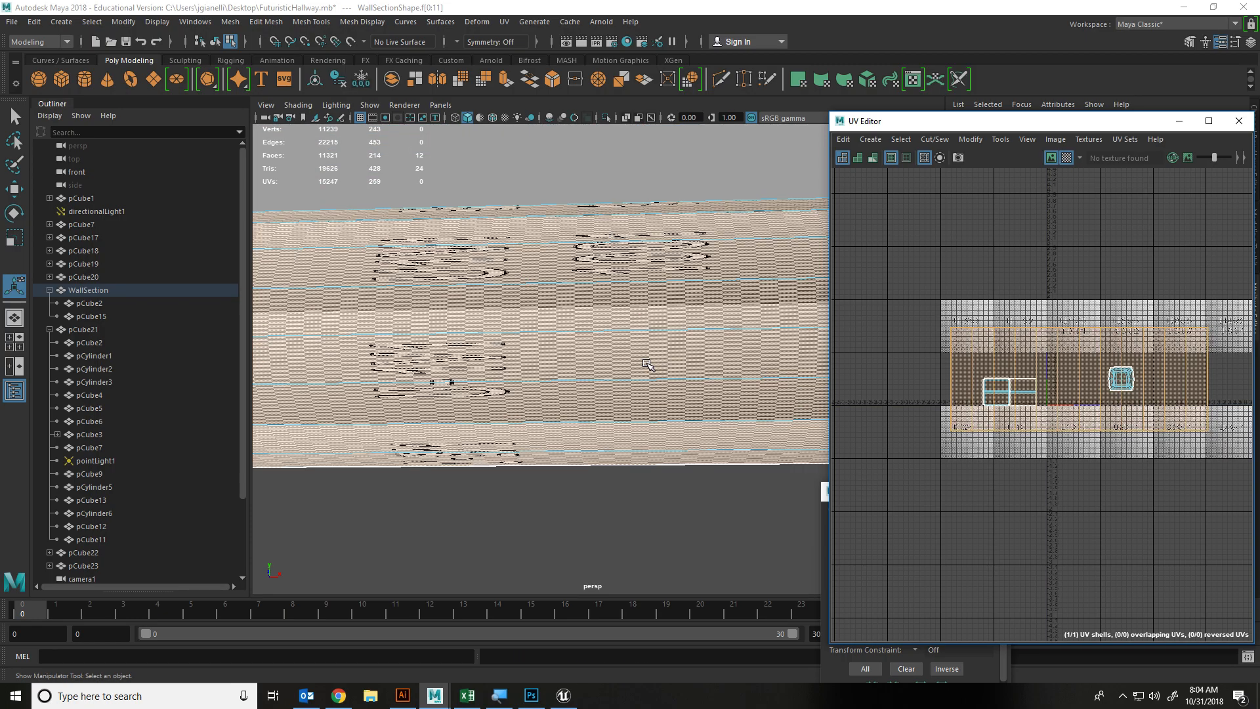
Scale the base trim's UV shell in U and V until its checker squares look even, and turn the checker map off
key("r")
left_click_drag(1078, 221, 1100, 193)
left_click_drag(1235, 379, 959, 427)
scroll(1100, 411, "up", 3)
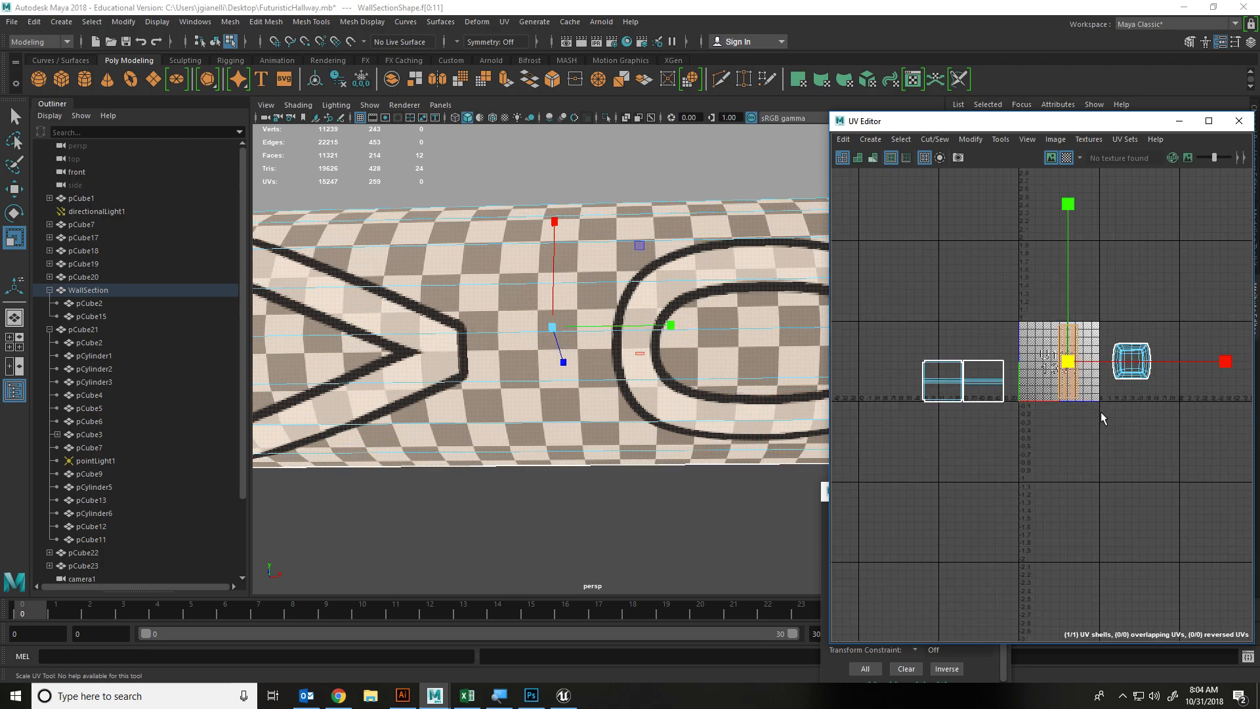
left_click(1064, 156)
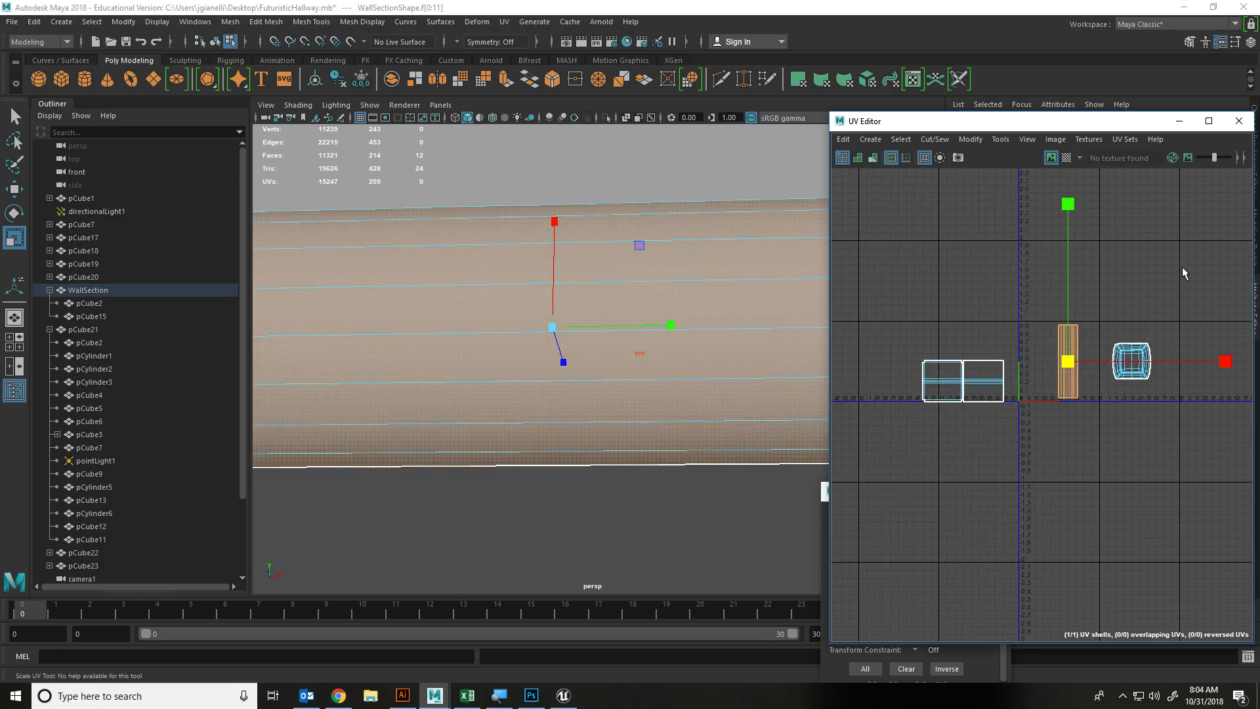
Select all of the wall section's UV shells and lay them out together inside the 0–1 UV tile
left_click_drag(1183, 267, 890, 439)
right_click_drag(1074, 294, 935, 338, "shift")
scroll(1080, 368, "up", 5)
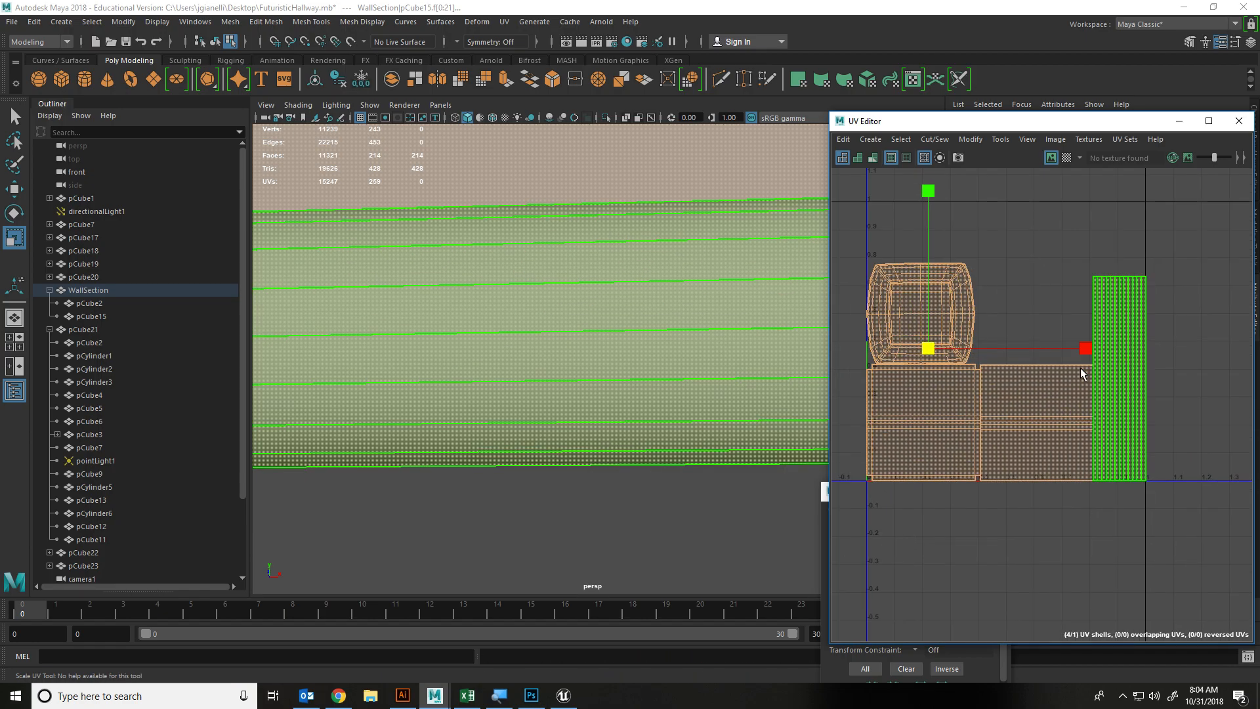
left_click(1056, 257)
left_click(1101, 316)
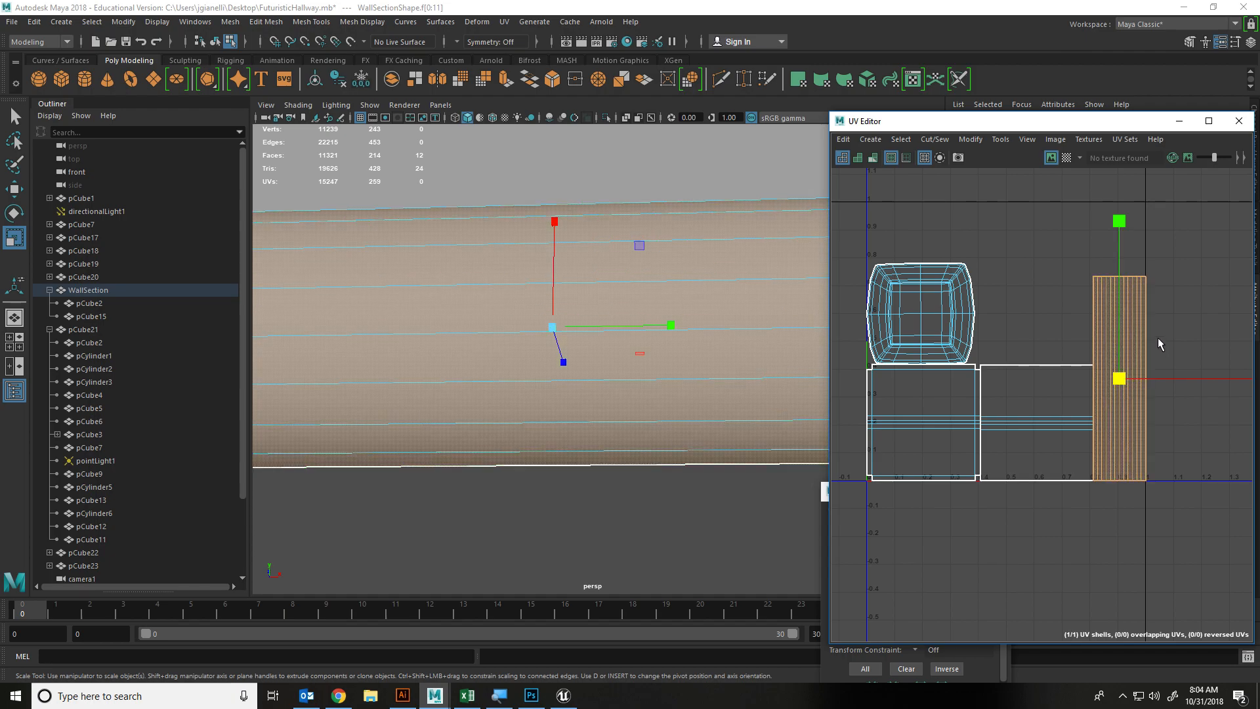
Move the window box's UV shell up, scale it down, and place it in the upper-left corner of the UV tile
left_click(922, 301)
key("w")
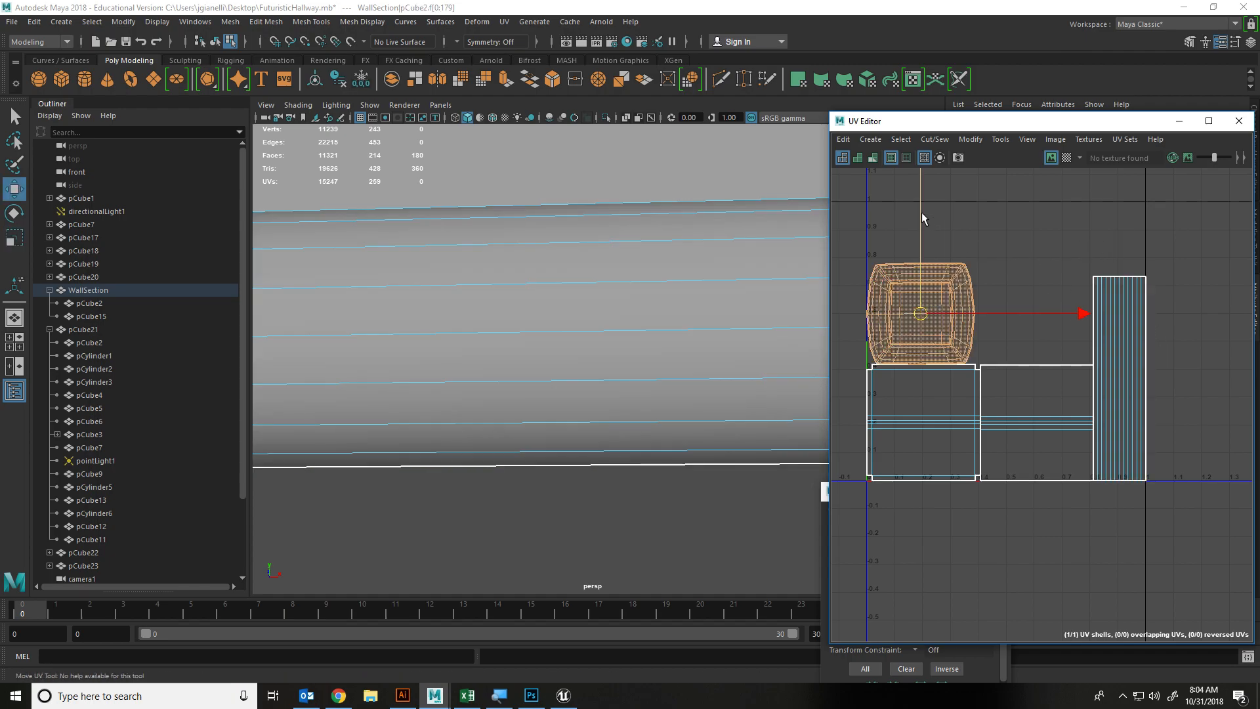
left_click_drag(924, 209, 941, 235)
key("r")
left_click_drag(915, 316, 991, 395)
left_click(901, 223)
left_click_drag(921, 257, 872, 273)
left_click_drag(916, 196, 920, 181)
key("ctrl+z")
key("w")
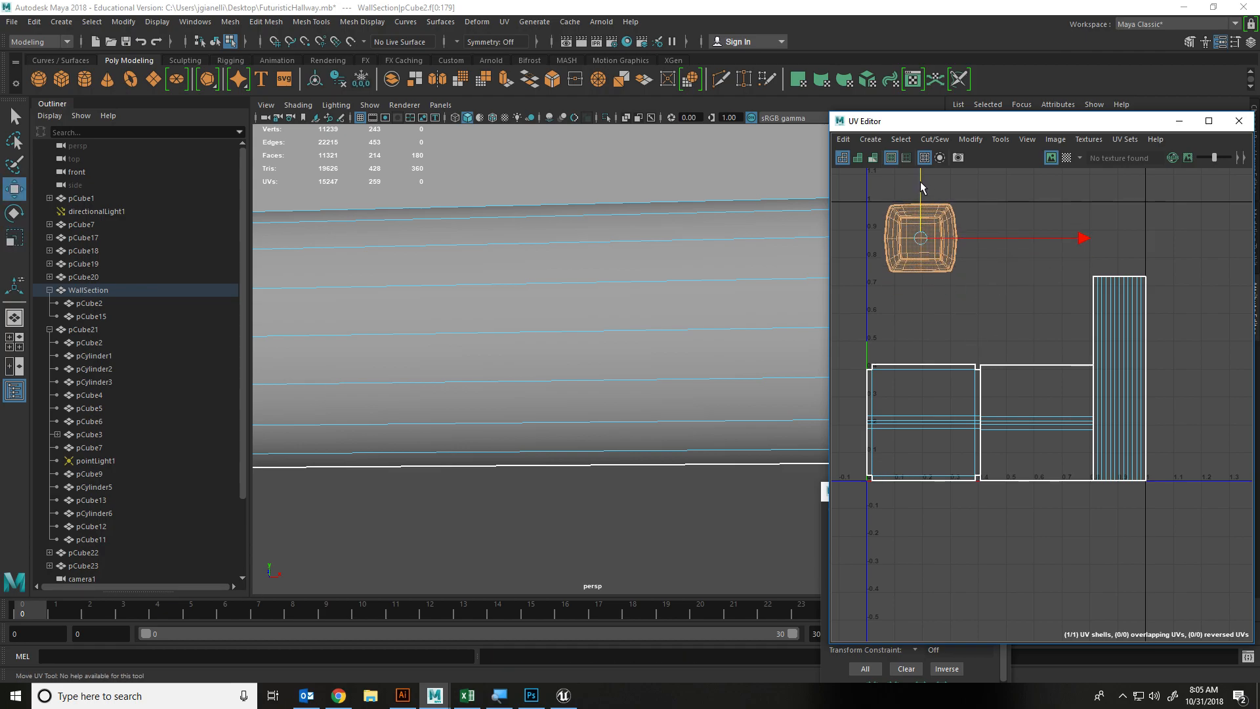
left_click_drag(970, 235, 957, 239)
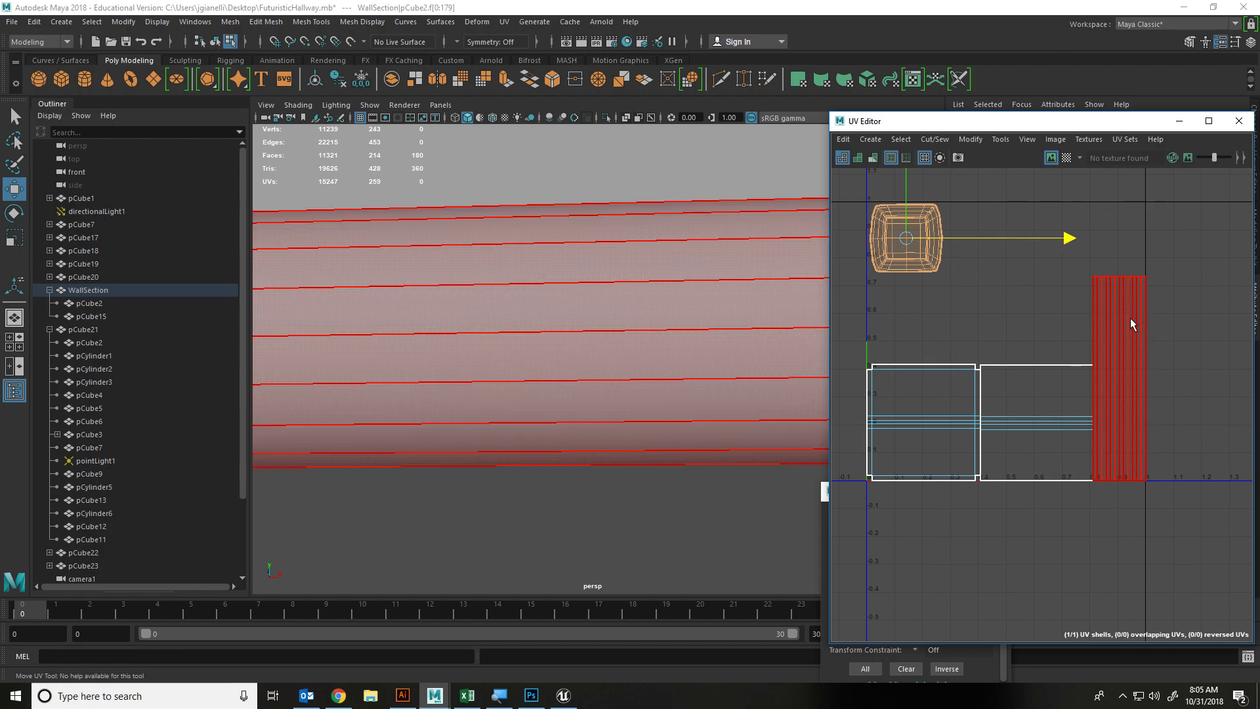
Scale the base trim's UV shell down slightly, rotate it 90 degrees, and place it beside the window box's shell
left_click(1129, 318)
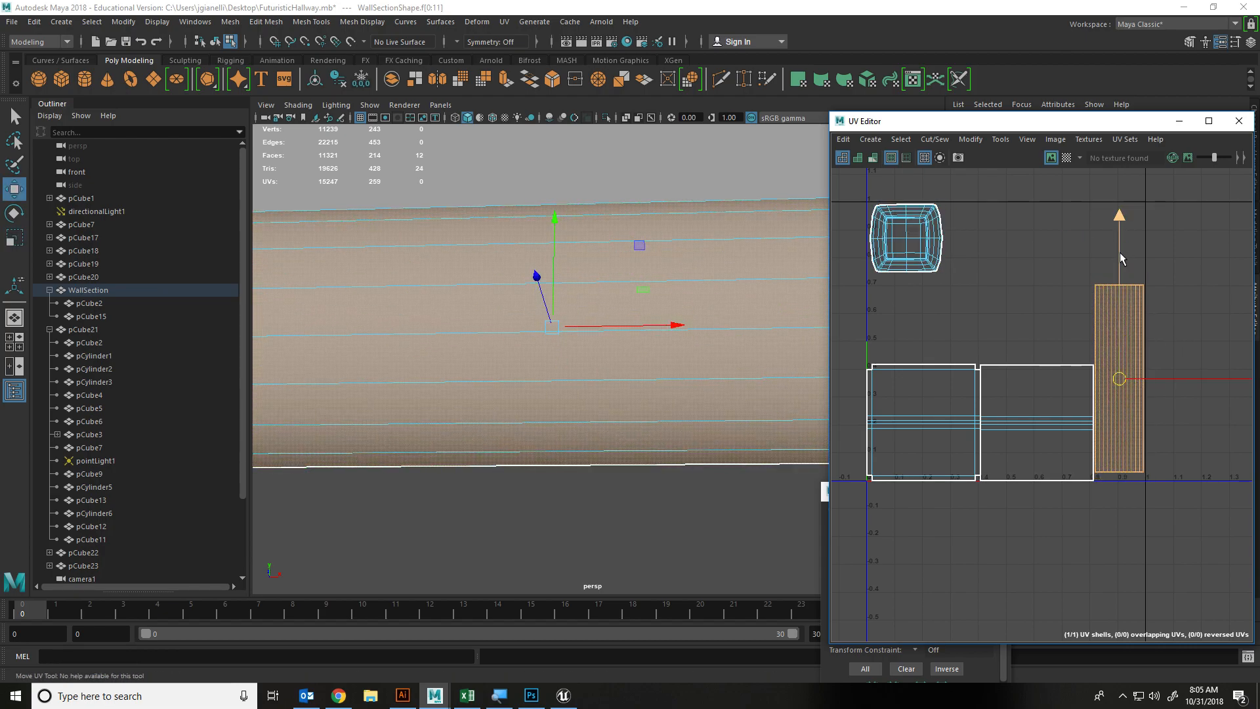
left_click_drag(1119, 256, 1121, 165)
key("e")
left_click_drag(965, 247, 1037, 517)
key("w")
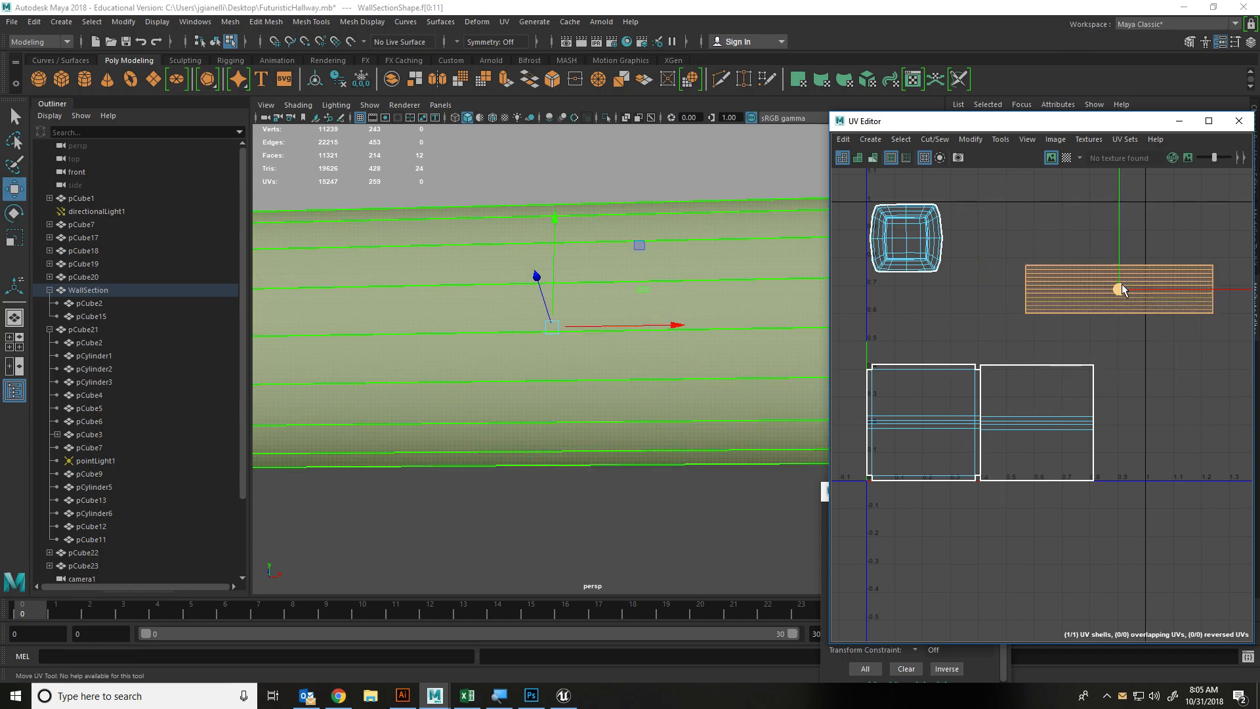
left_click_drag(1161, 290, 1092, 285)
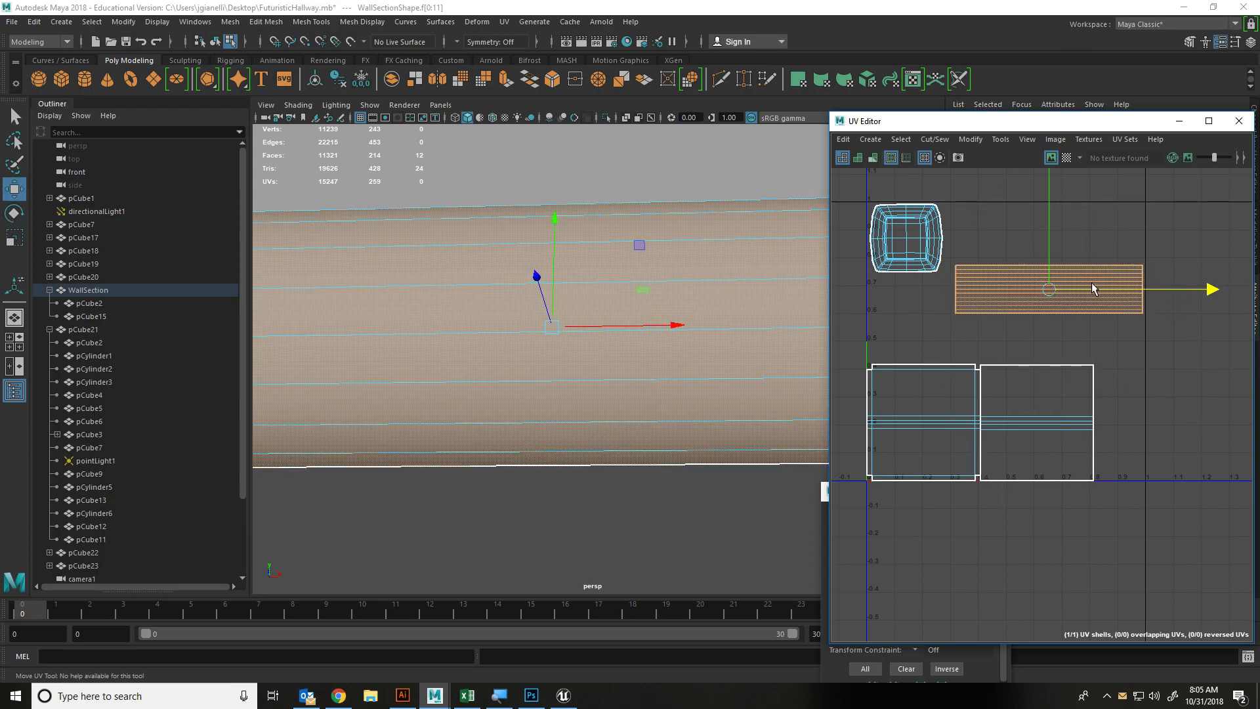
left_click_drag(1048, 198, 1045, 154)
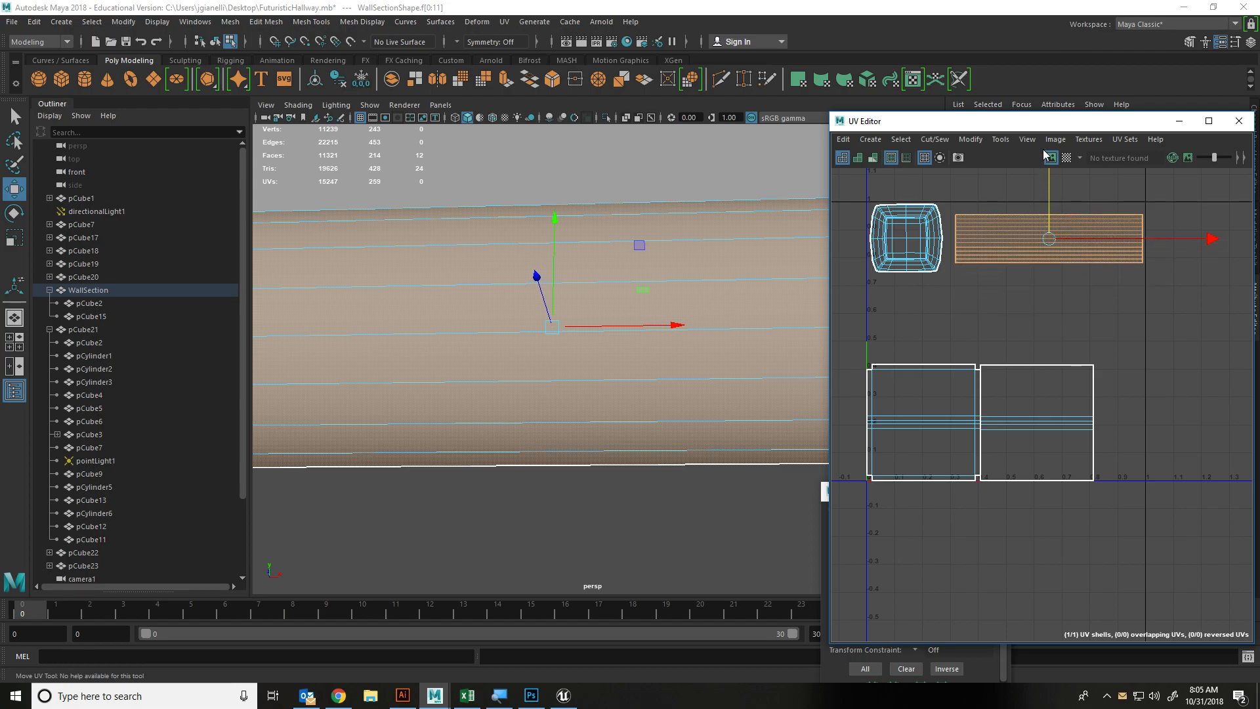
Enlarge the two wall panel UV shells together and move each one into the lower part of the UV tile
left_click(1047, 387)
left_click_drag(1079, 305, 1018, 373)
key("r")
key("w")
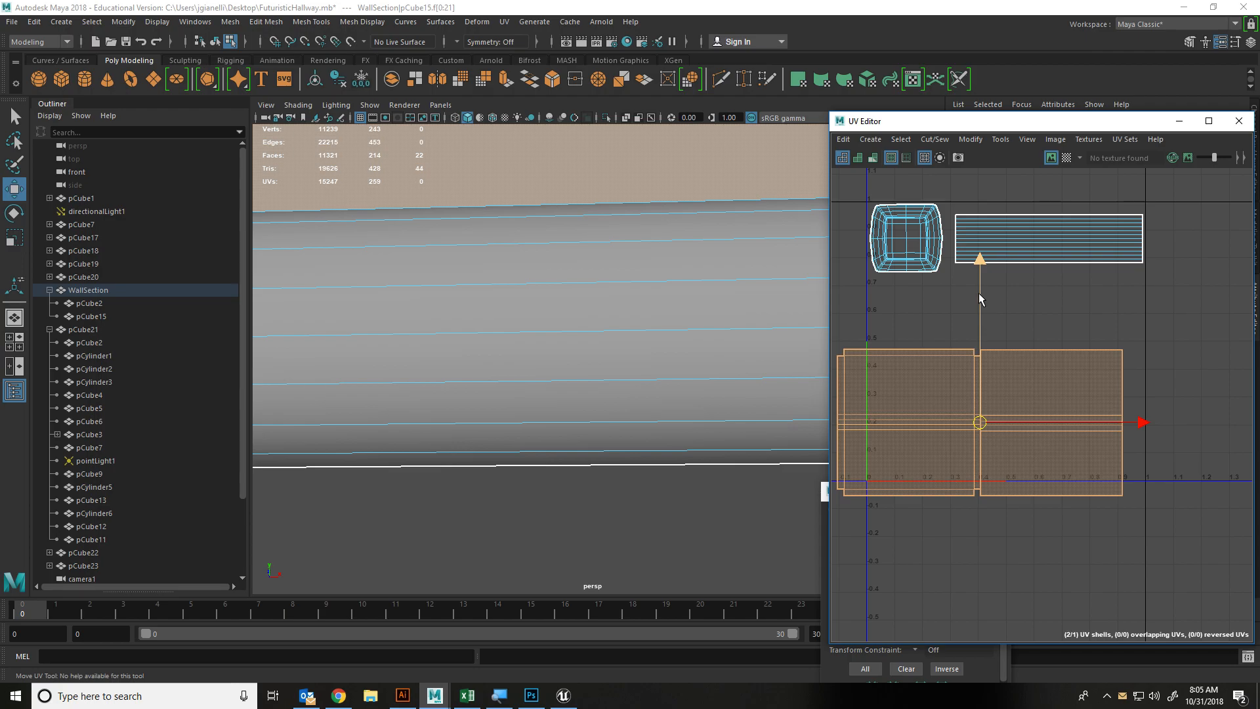
left_click(1063, 381)
left_click_drag(1132, 420, 1164, 419)
left_click_drag(1075, 310, 1071, 294)
left_click(956, 361)
left_click_drag(1029, 422, 1061, 426)
left_click_drag(936, 297, 936, 279)
Scale both wall panel UV shells down slightly and space them side by side without overlap inside the tile
key("r")
left_click(1030, 361, "shift")
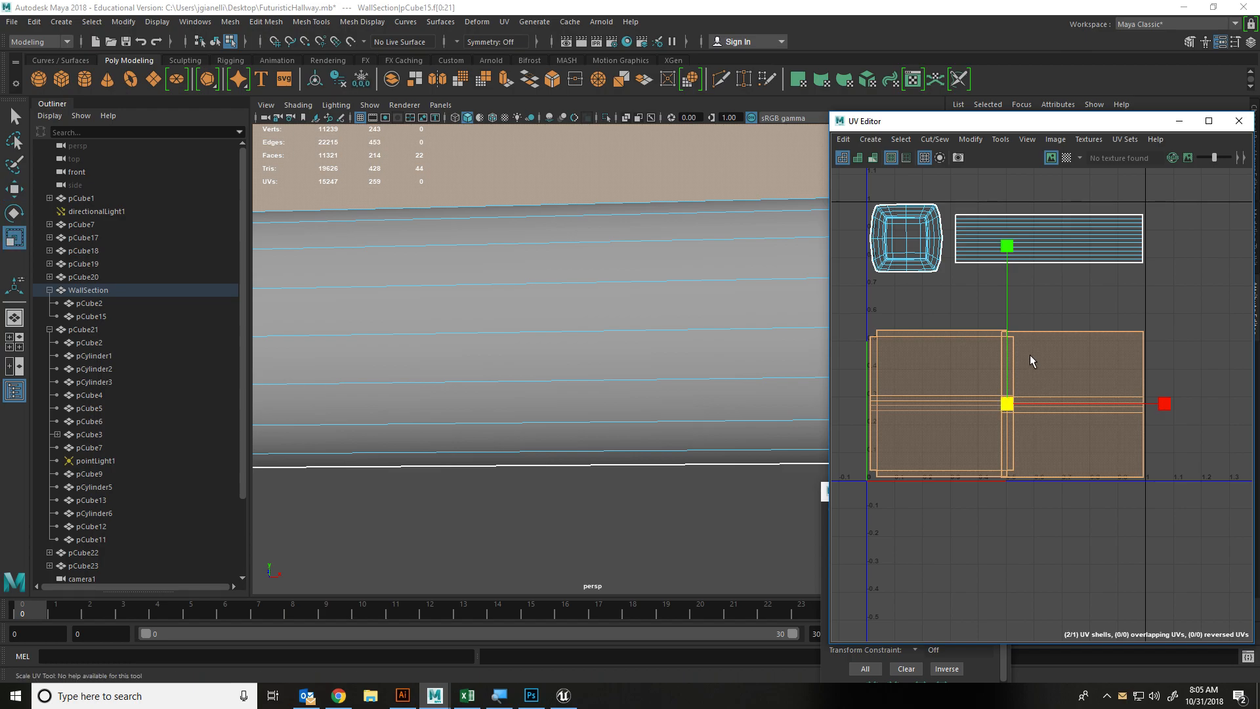
left_click_drag(1010, 401, 1057, 404)
left_click(985, 324)
left_click(983, 345)
key("w")
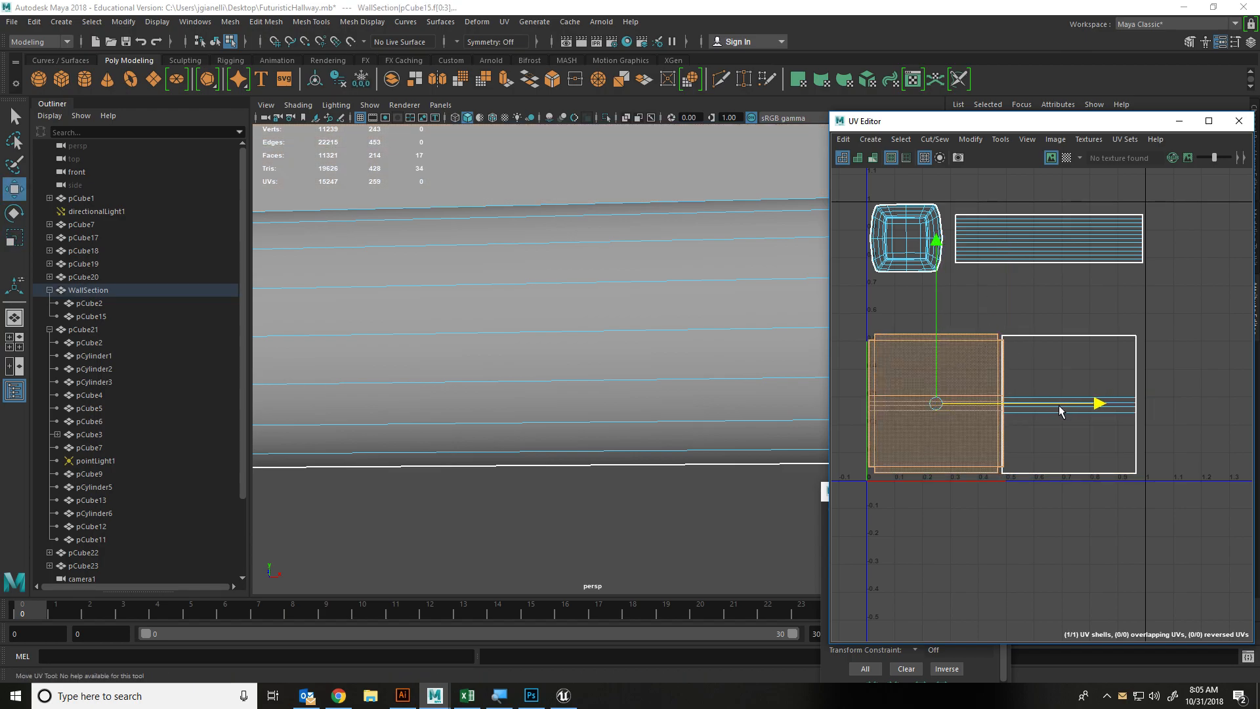
left_click(1056, 351)
left_click_drag(1137, 405, 1144, 404)
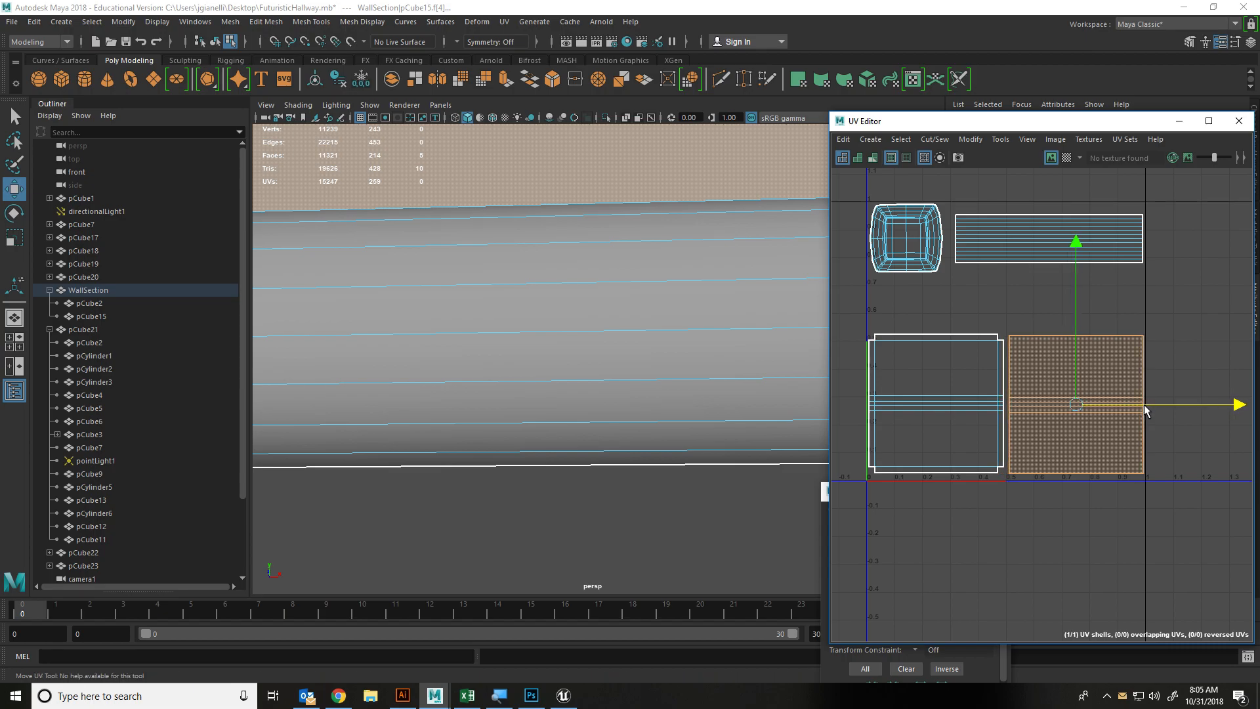
Nudge the window box's UV shell down slightly inside the UV tile and clear the selection
left_click(1062, 304)
left_click(920, 218)
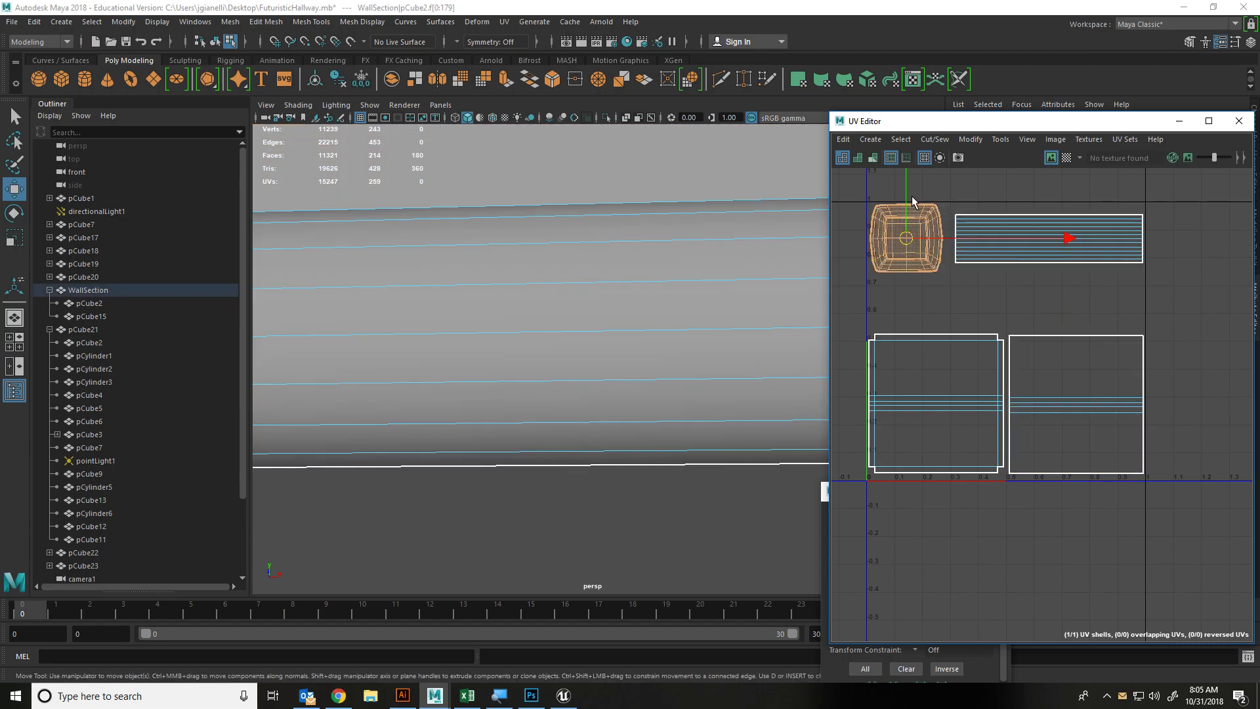
left_click_drag(907, 196, 908, 198)
left_click(983, 183)
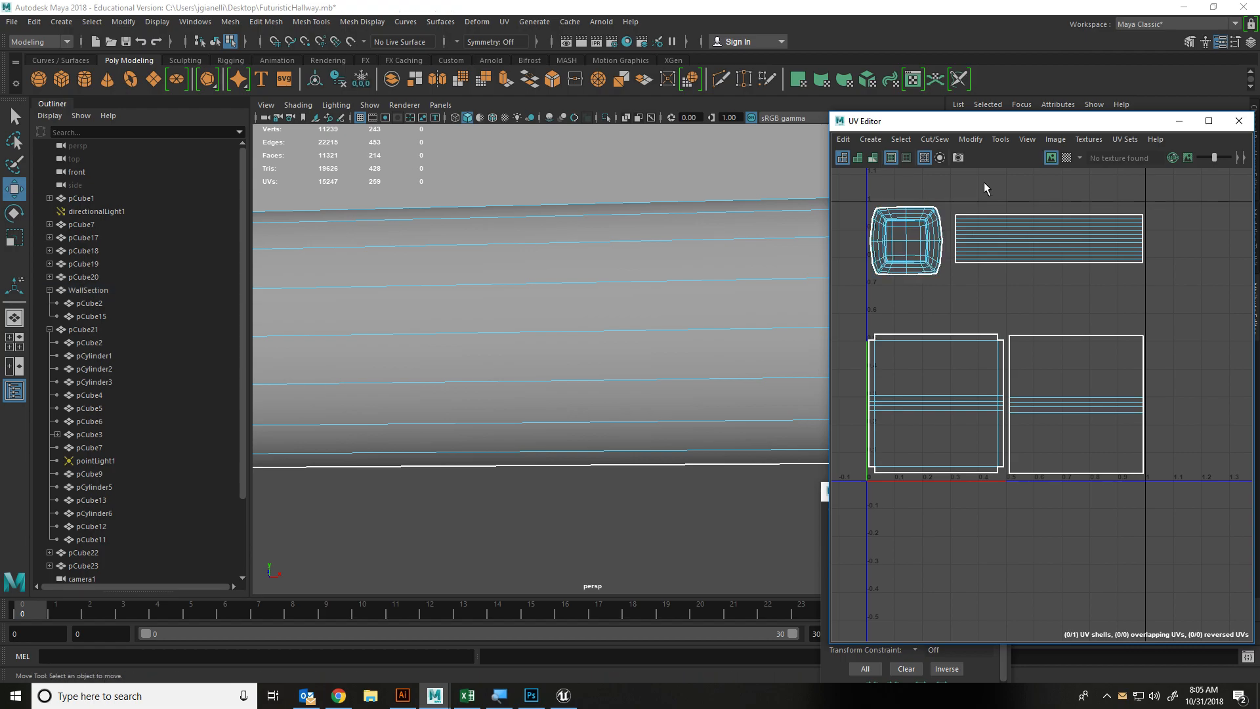
Turn the checker map back on and select all the wall section's pieces in object mode
scroll(961, 249, "down", 3)
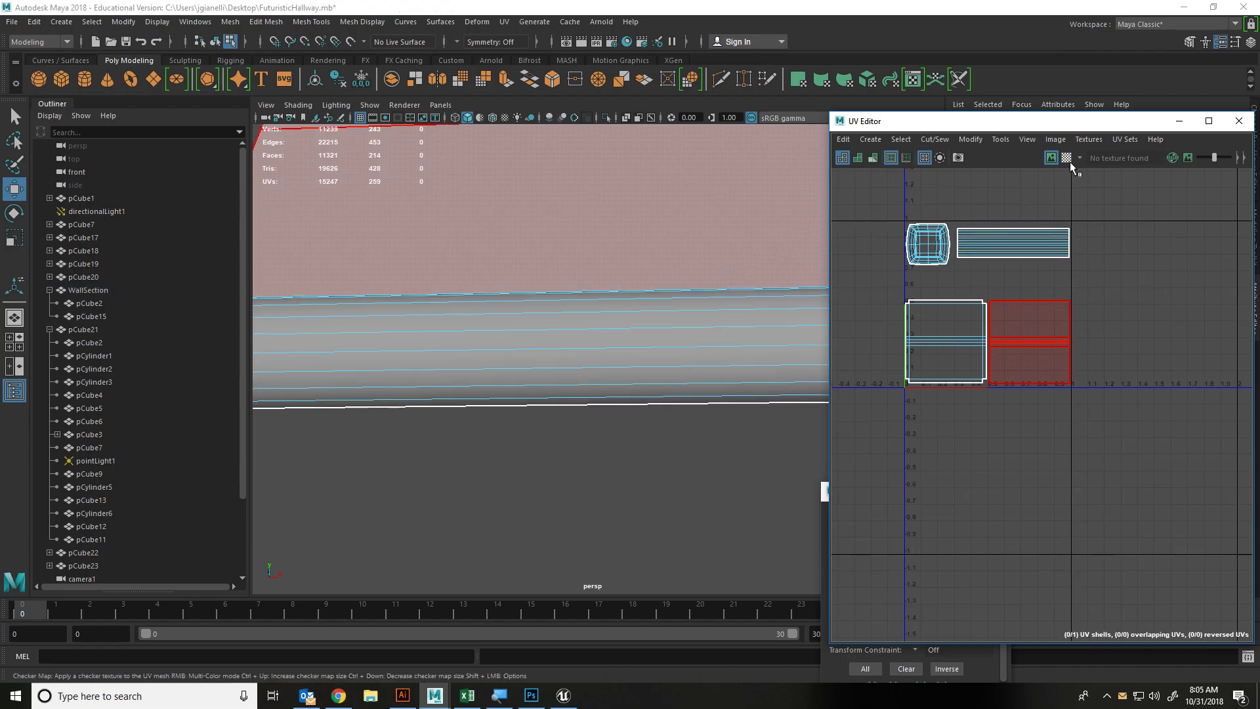
left_click(1067, 159)
scroll(715, 249, "down", 4)
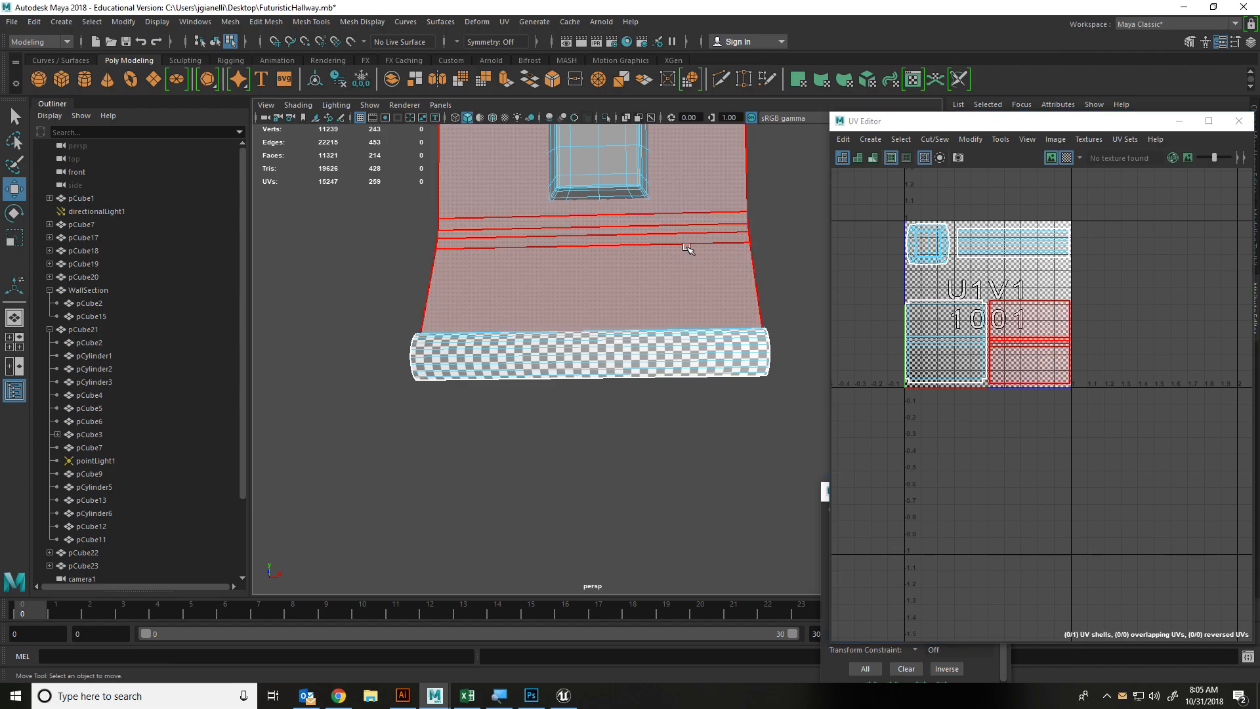
left_click(686, 247)
left_click(628, 175)
right_click_drag(646, 236, 712, 209)
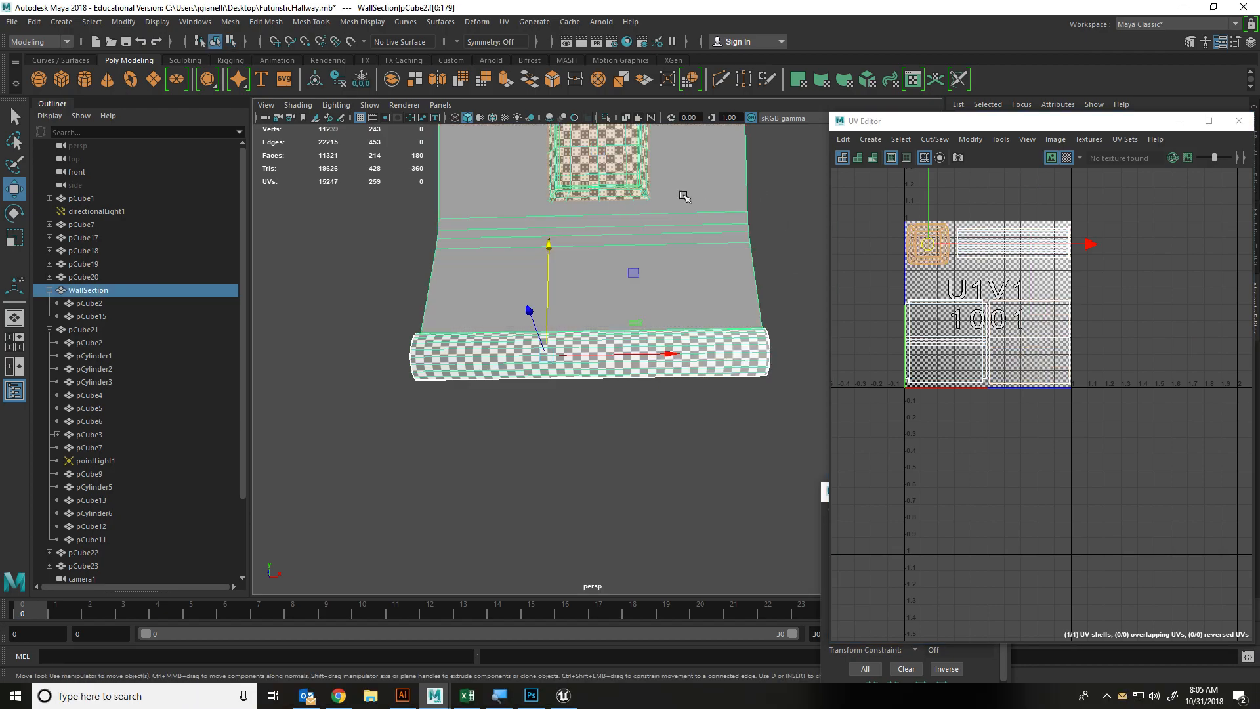
left_click(91, 316)
left_click_drag(392, 167, 676, 349)
Inspect the checker pattern on the wall panel, window box and base trim for stretching and consistent scale
scroll(669, 345, "down", 5)
left_click_drag(503, 368, 584, 389, "alt")
scroll(591, 374, "up", 10)
scroll(567, 336, "down", 10)
mouse_move(566, 337)
left_mouse_down("alt")
mouse_move(558, 348)
mouse_move(505, 337)
mouse_move(549, 312)
mouse_move(547, 337)
left_mouse_up("alt")
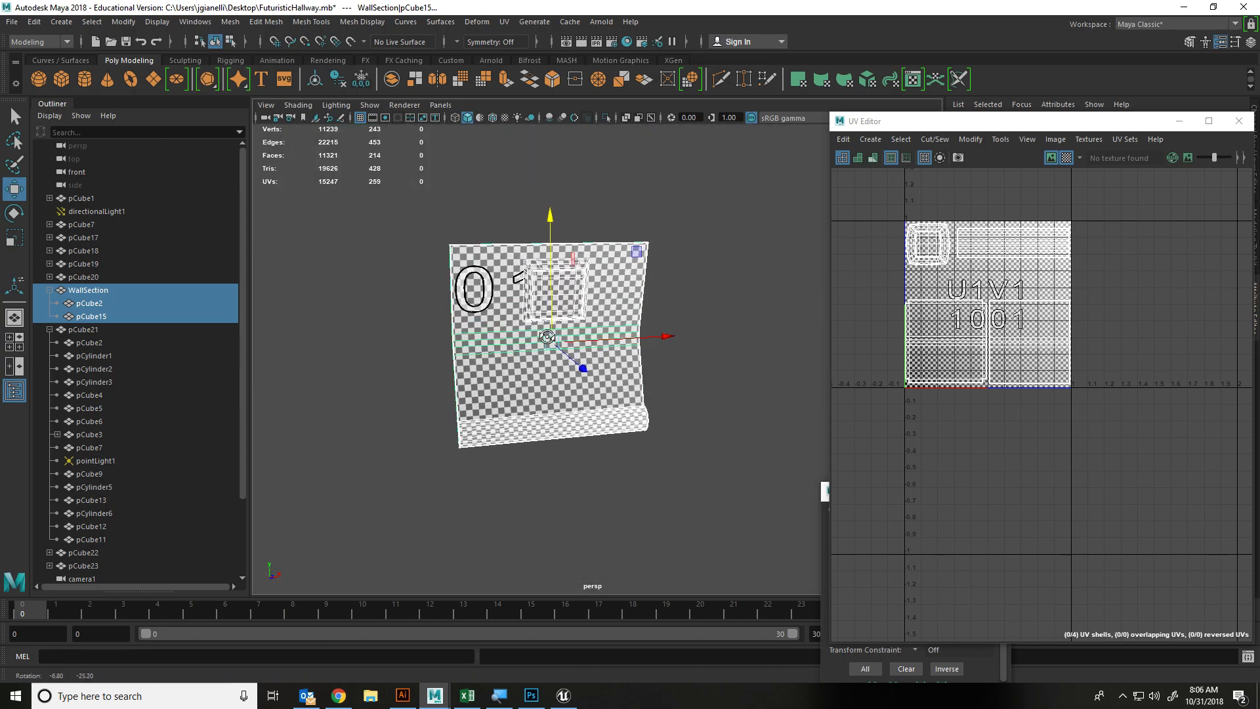
scroll(558, 255, "up", 5)
left_click(814, 271)
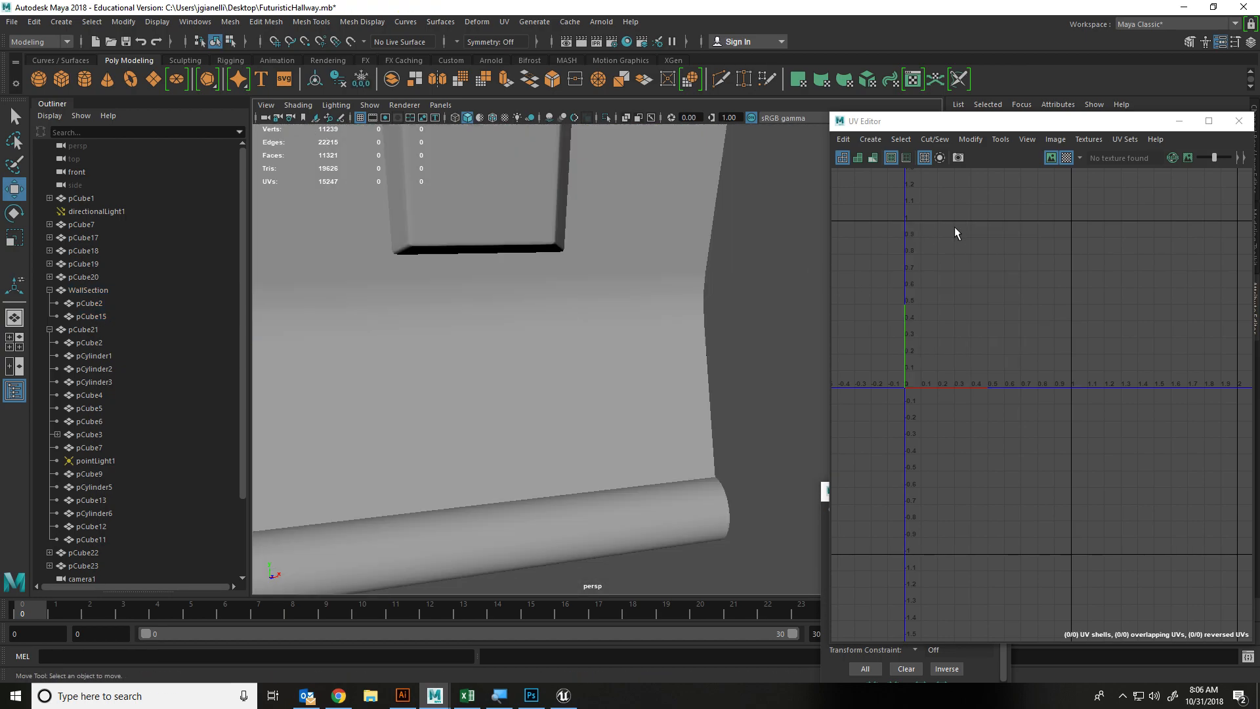
Reselect all of the wall section's pieces and open the UV Snapshot options
scroll(728, 299, "down", 5)
left_click_drag(502, 510, 578, 289)
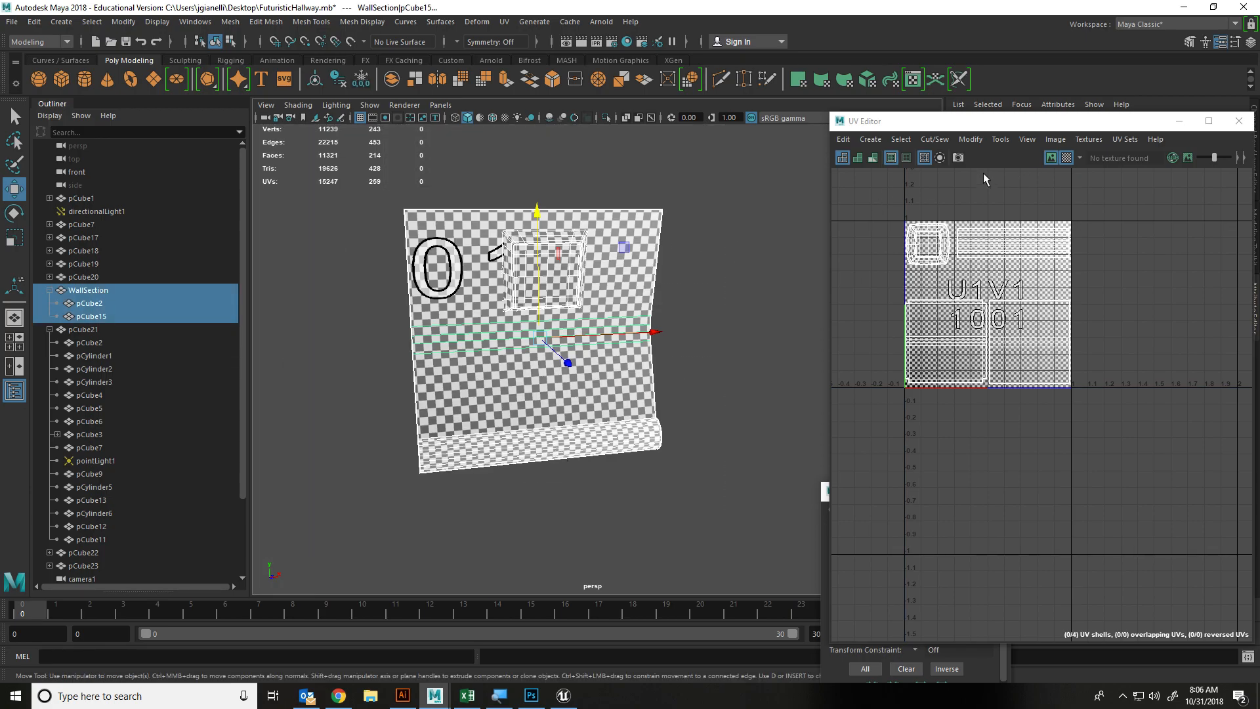
left_click(1054, 139)
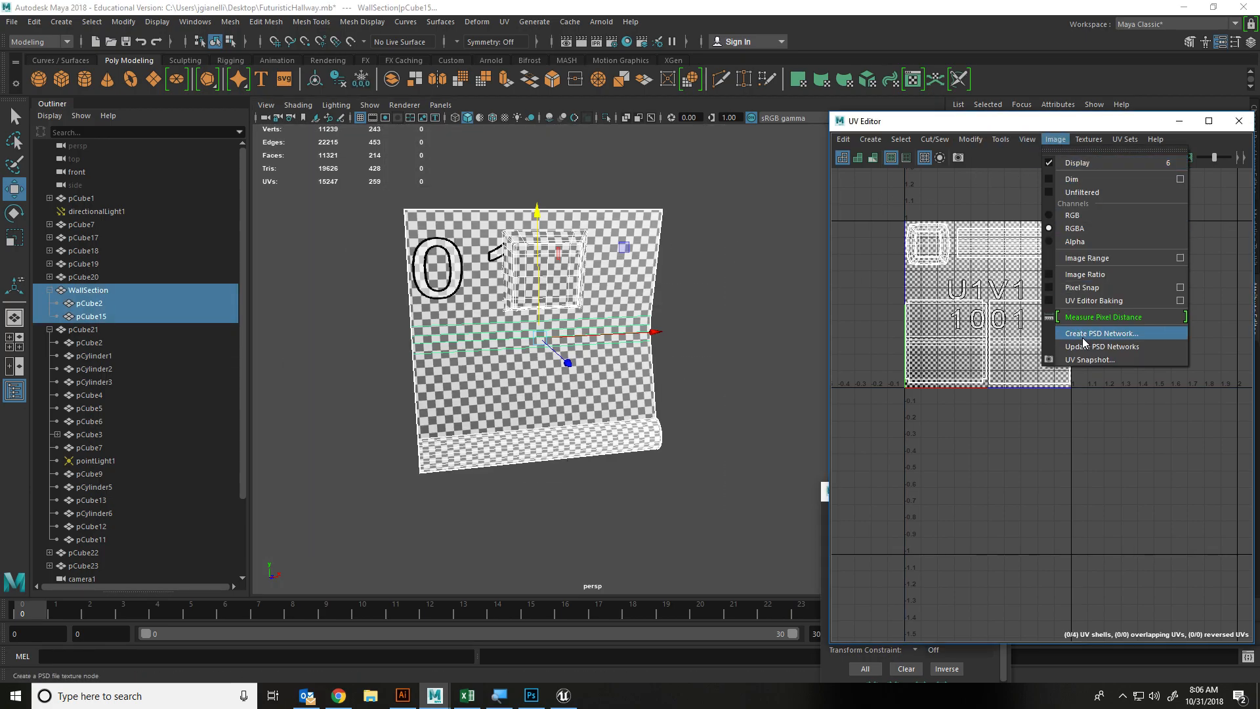
left_click(1079, 360)
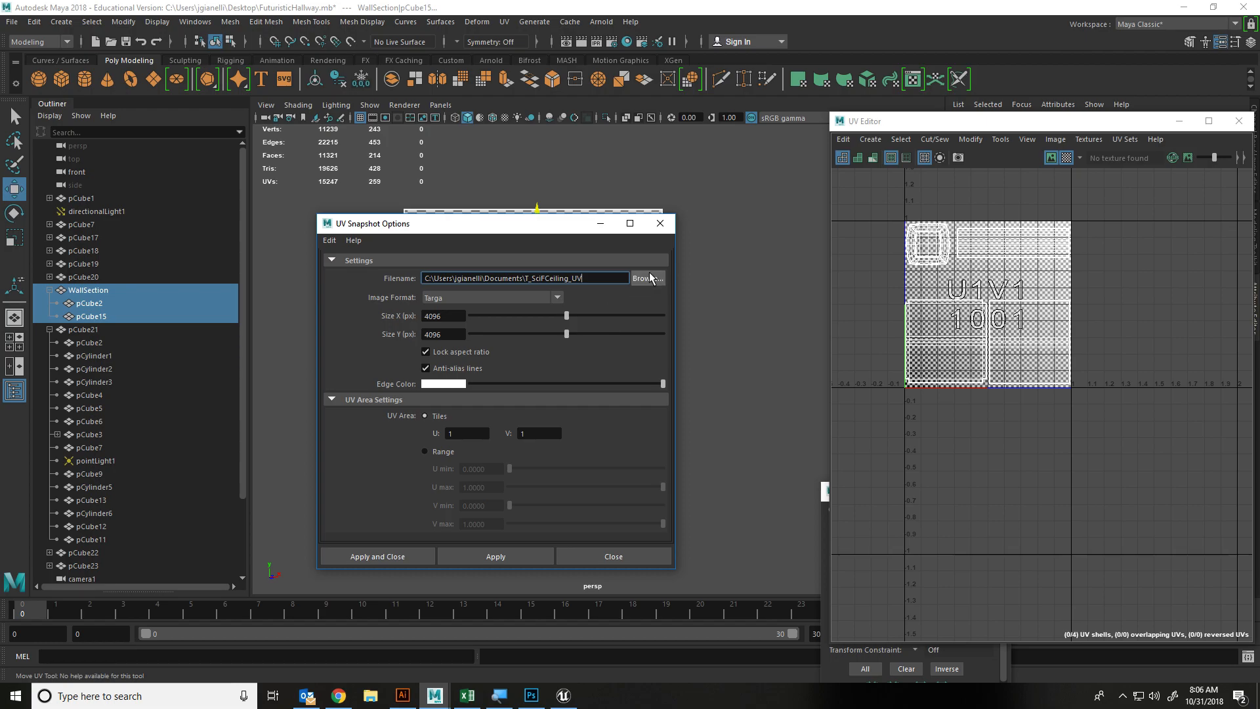
Browse to the ModularWalls folder in Documents as the location for the UV snapshot
left_click(647, 278)
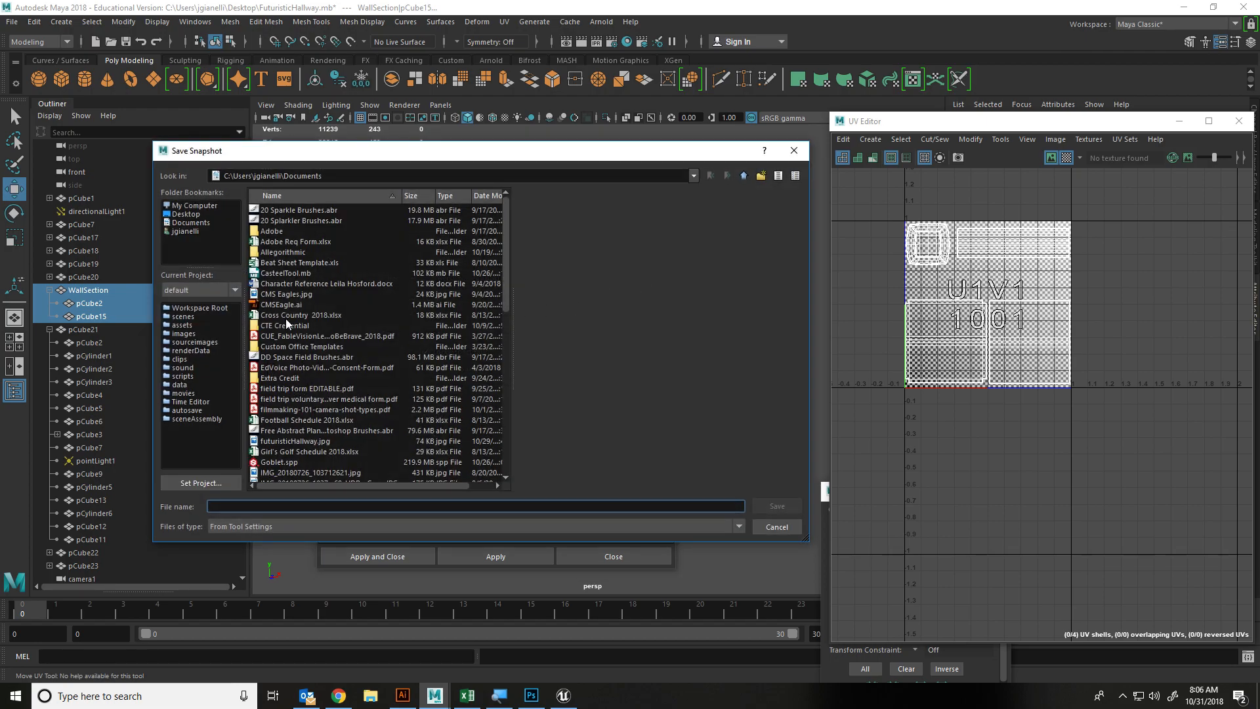
scroll(305, 253, "down", 2)
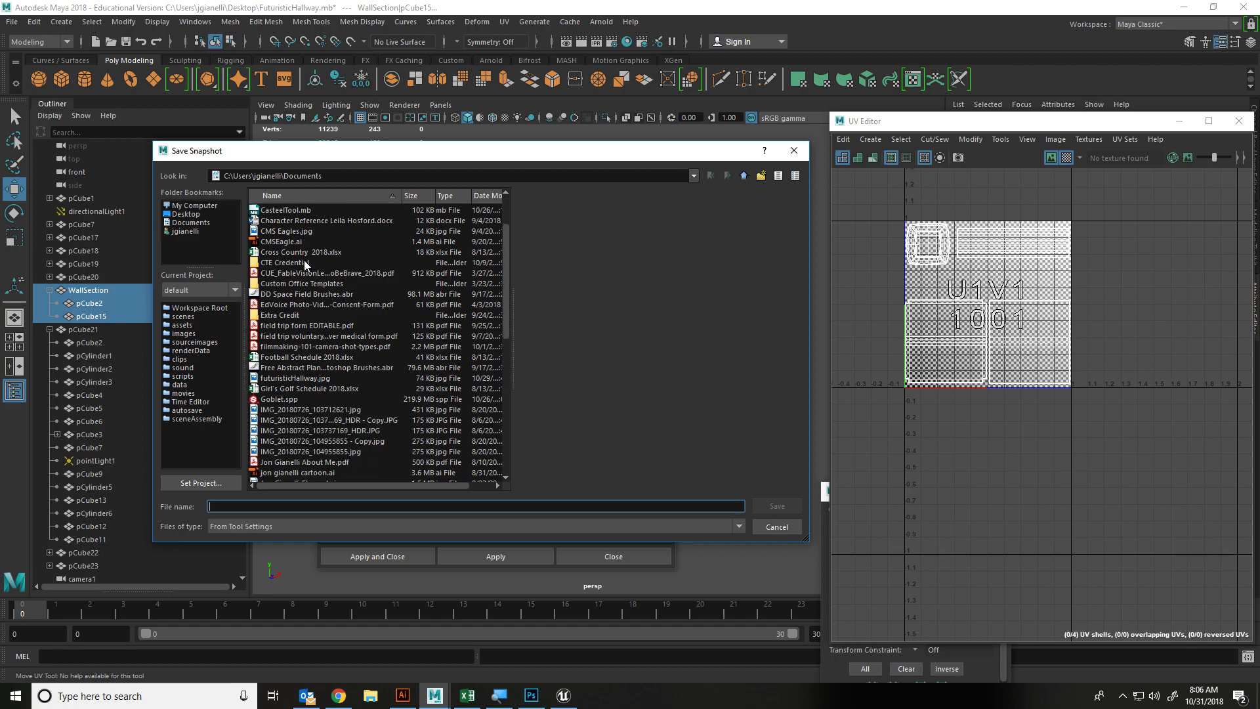
left_click(187, 222)
scroll(439, 377, "down", 6)
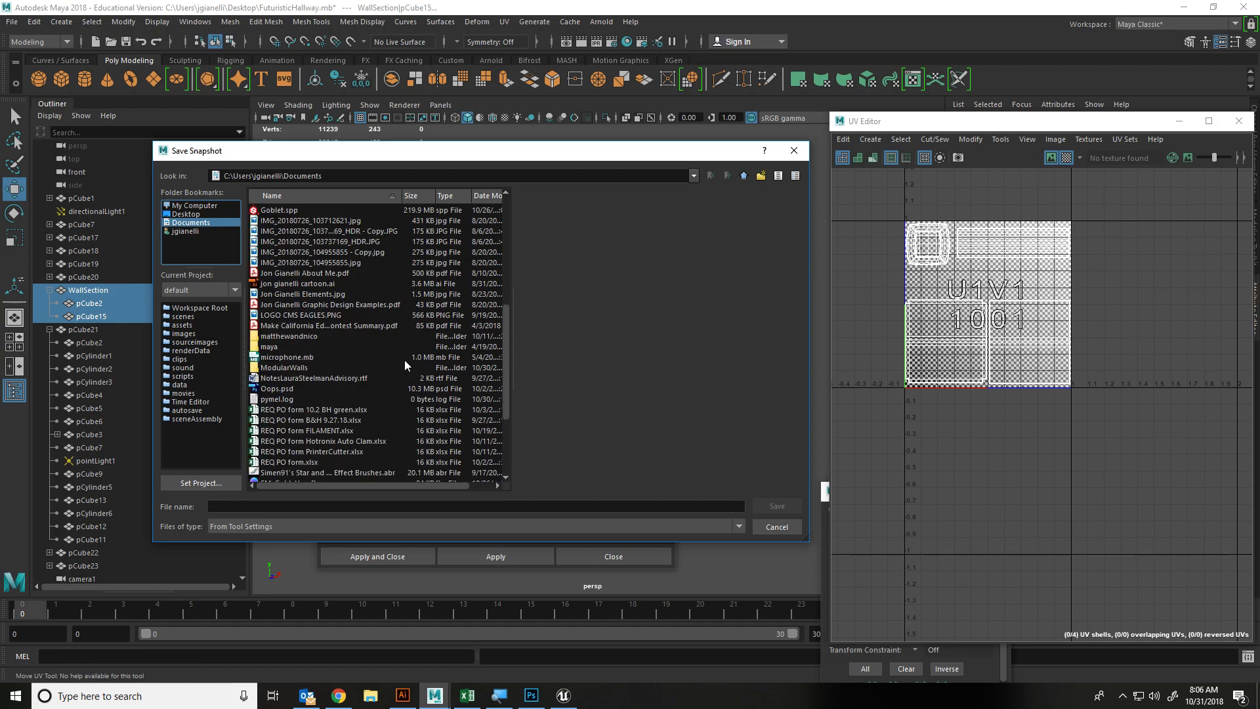
double_click(332, 367)
Name the snapshot T_SciFiWall_UV and export the wall section's UV layout as a Targa image
left_click(267, 506)
type("T_SciFiWall_UV")
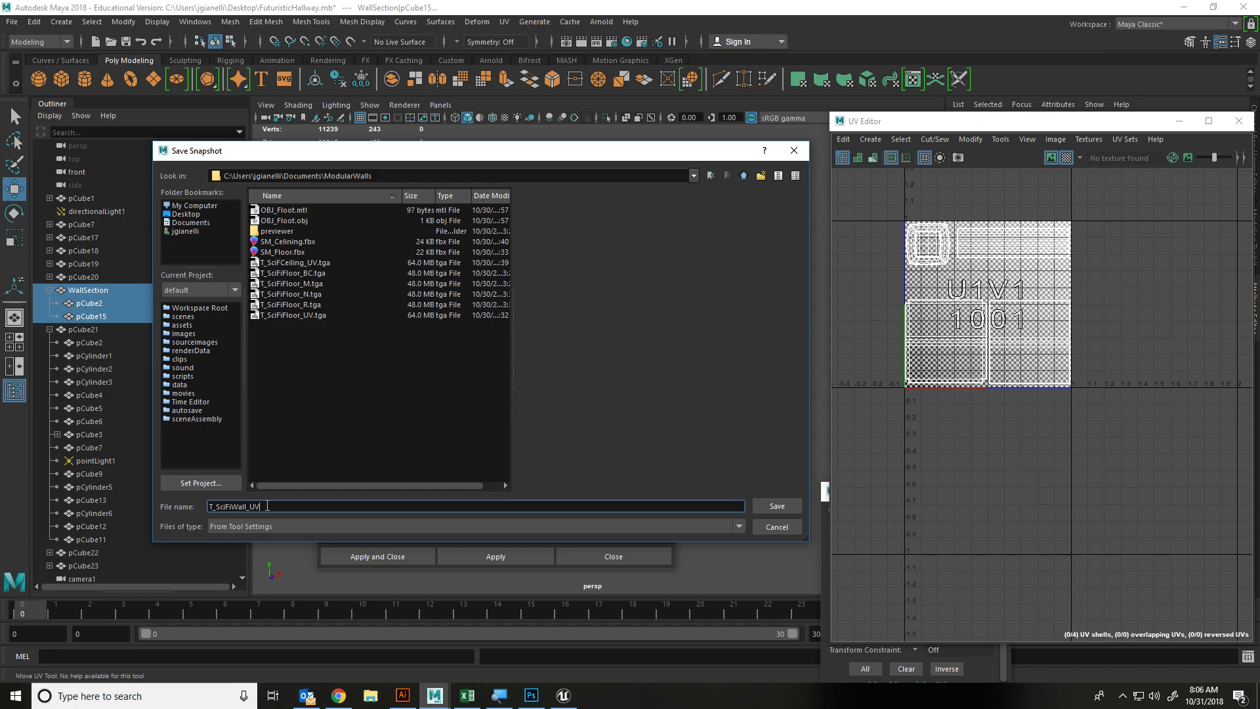
left_click(778, 508)
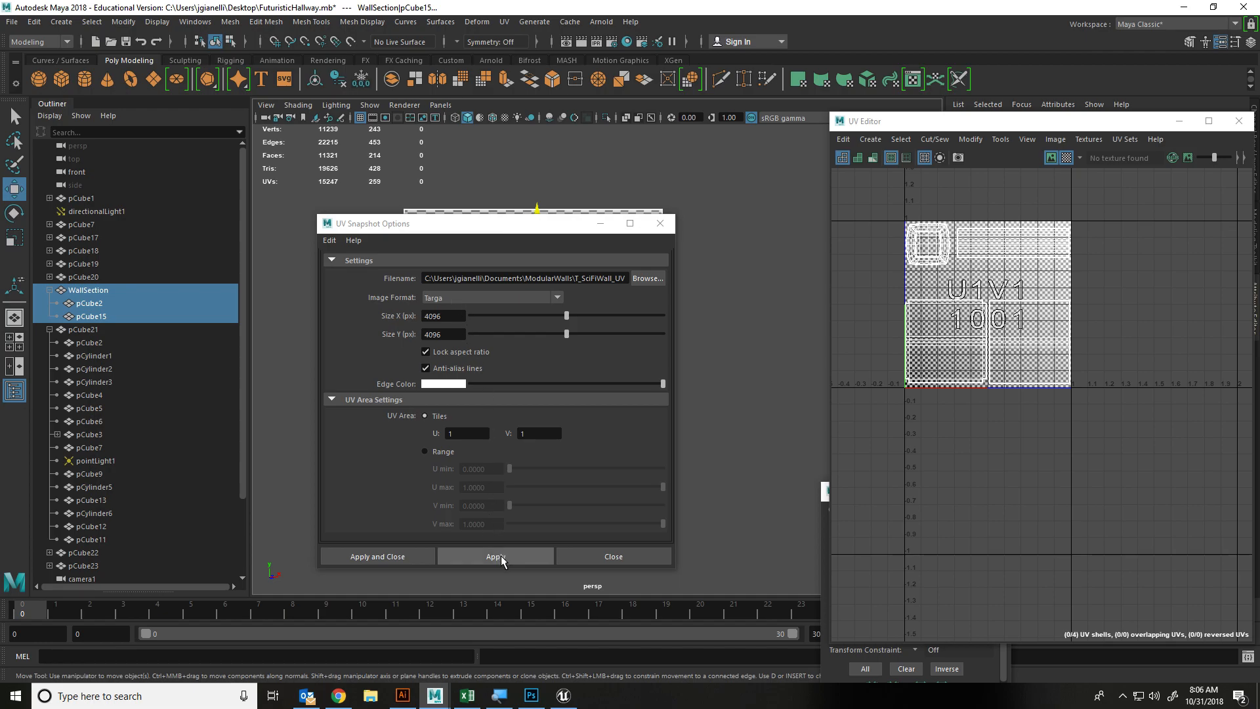
left_click(393, 556)
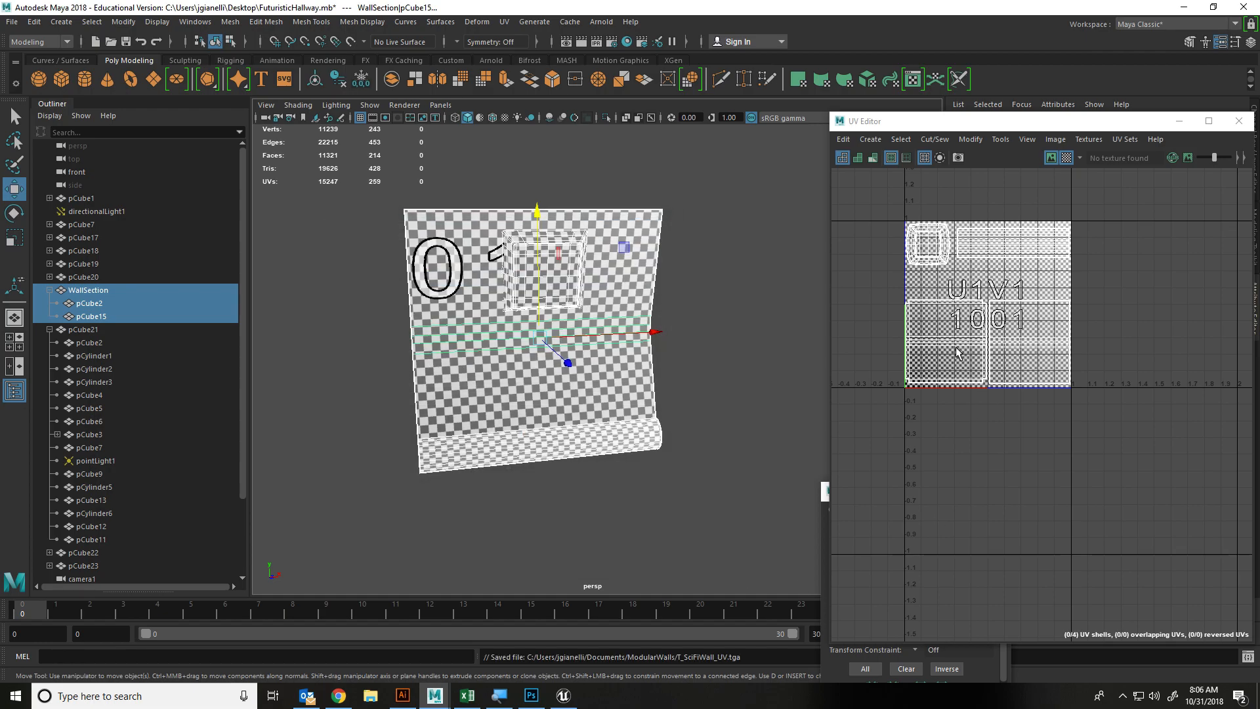
left_click_drag(664, 306, 688, 301, "alt")
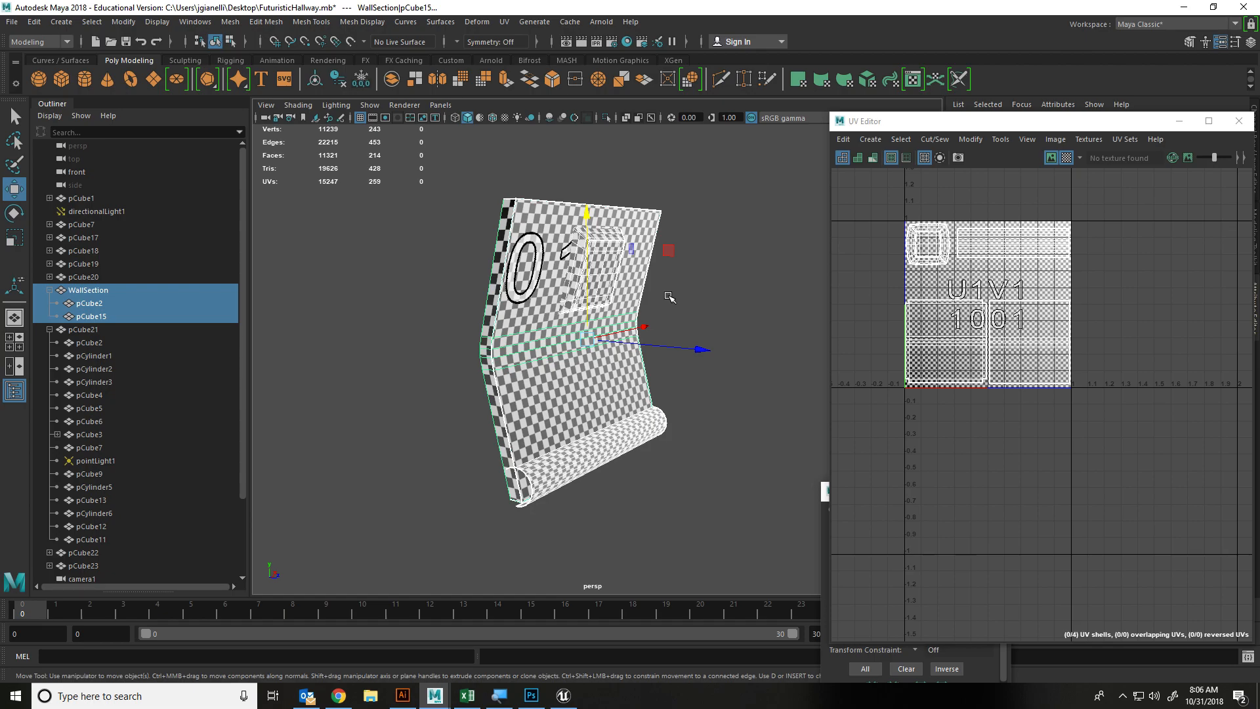
right_click(642, 261)
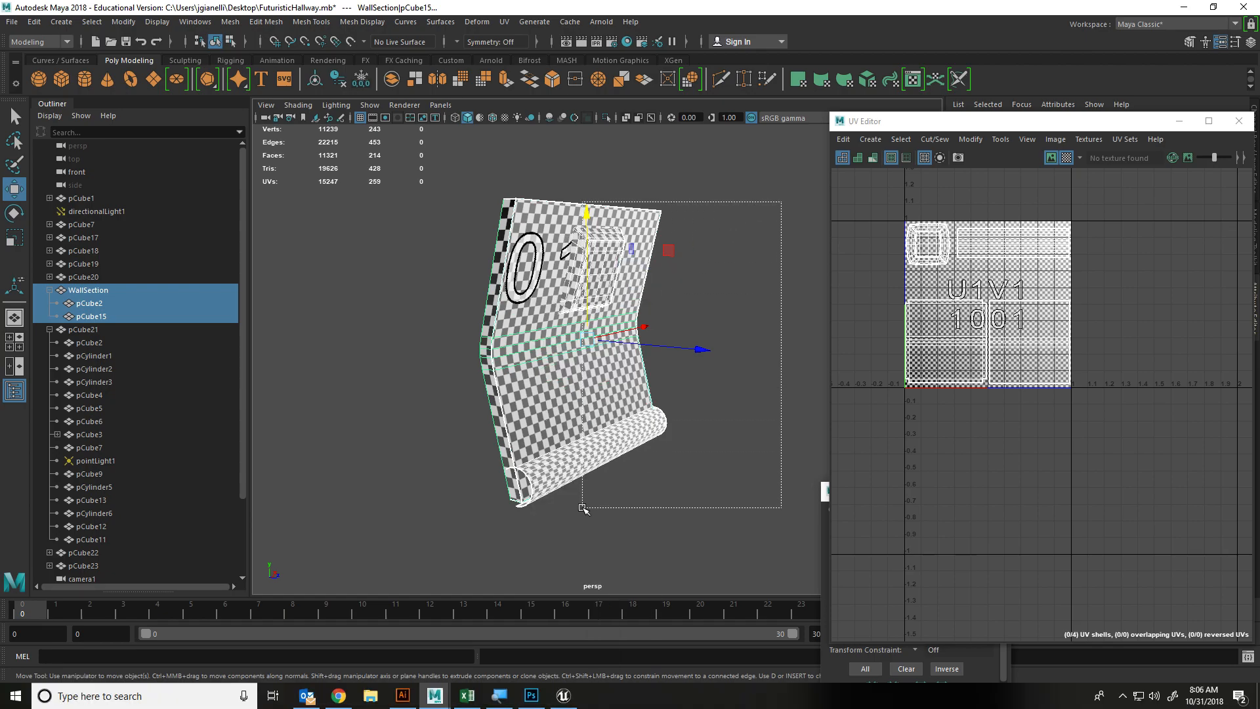
left_click(11, 24)
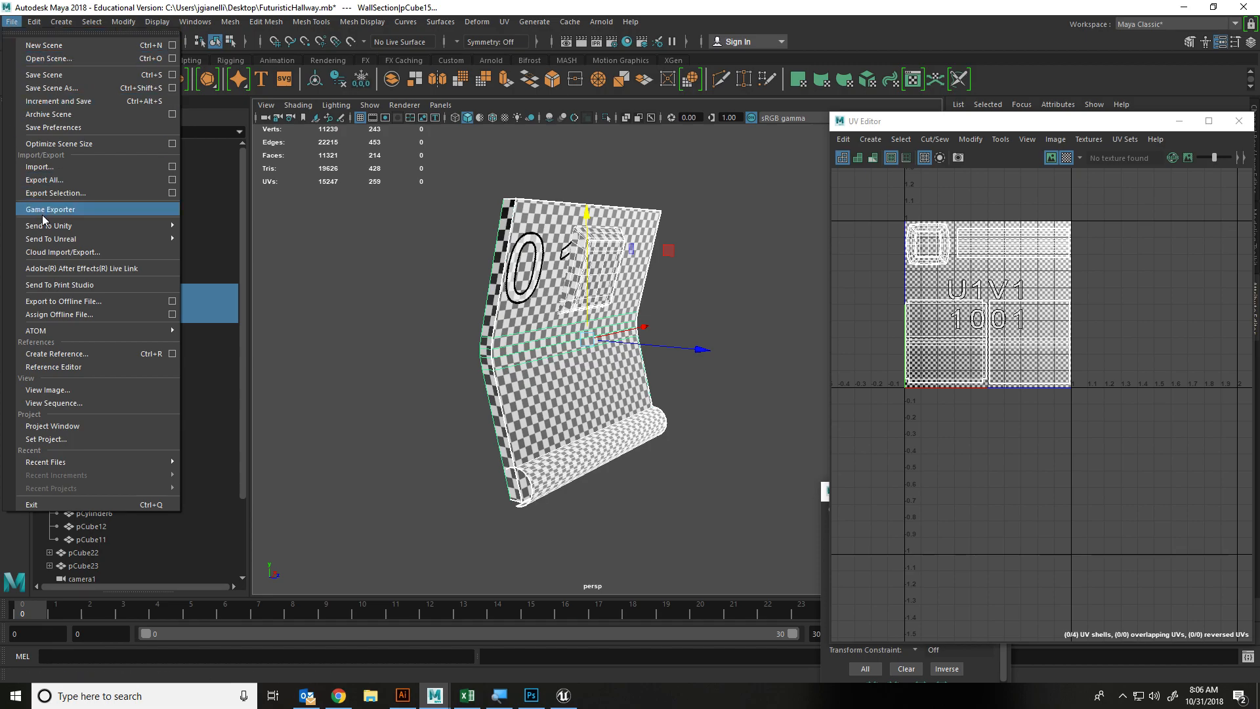
mouse_move(48, 239)
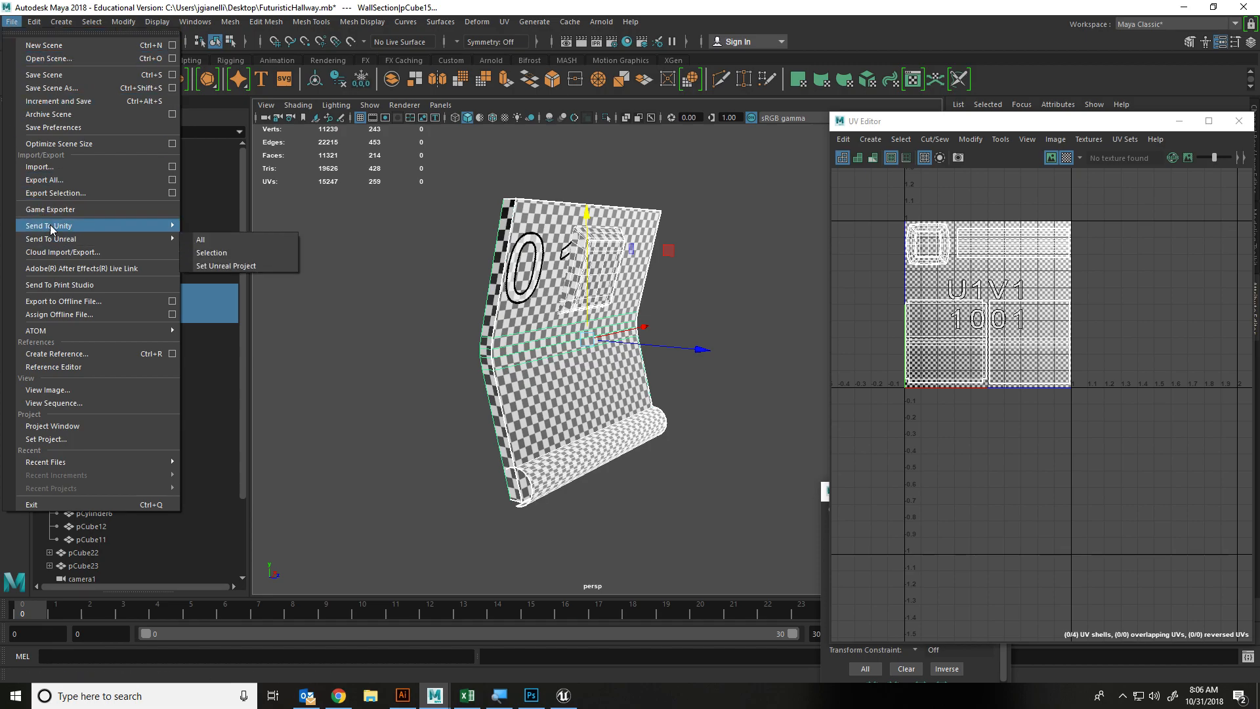
left_click(56, 194)
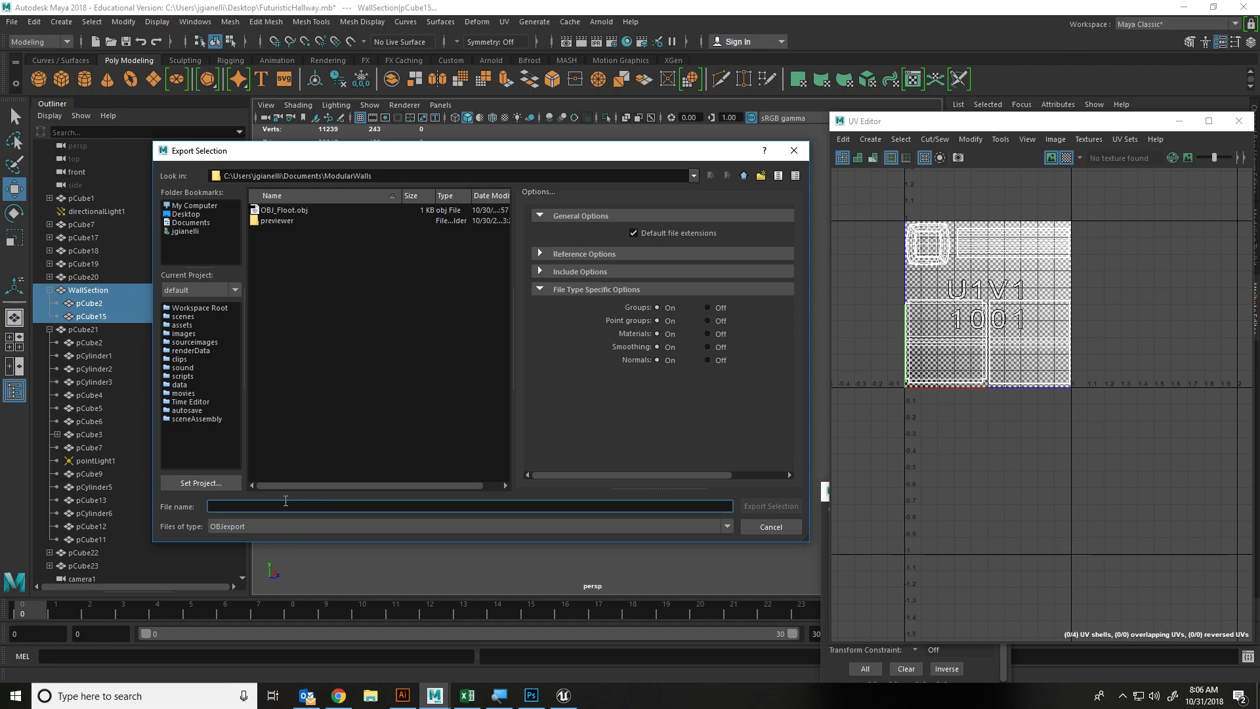
type("OBJ_")
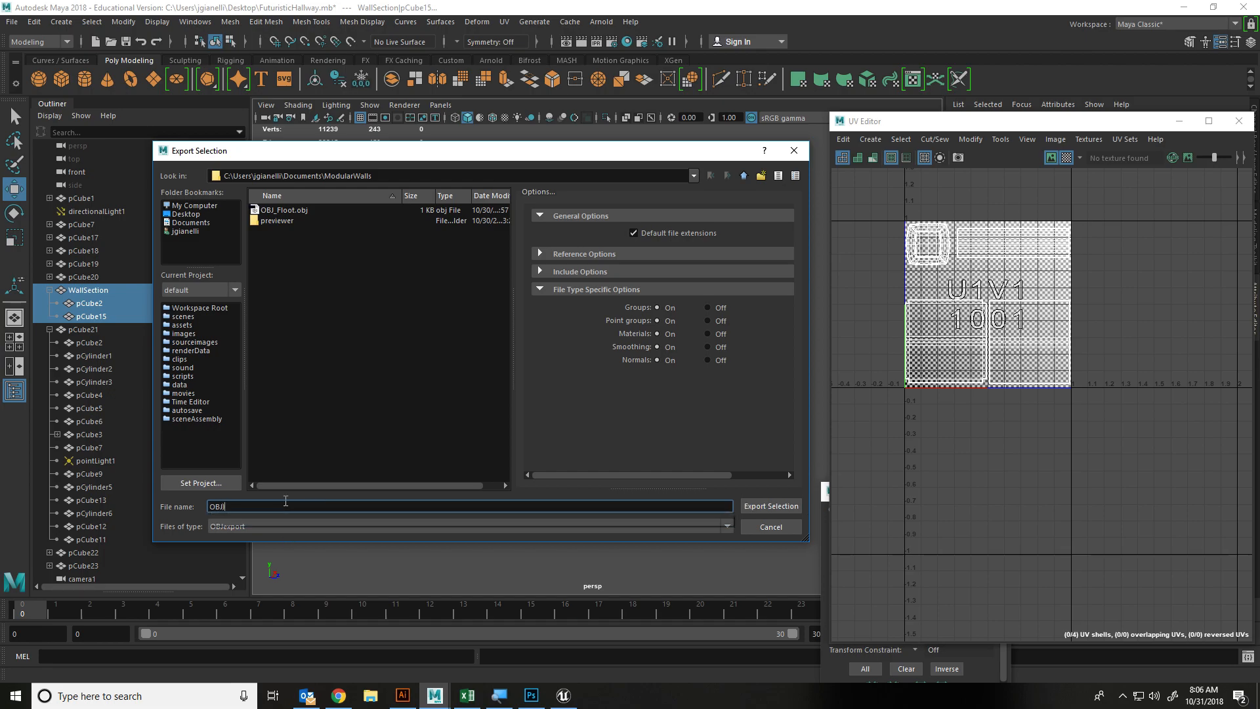
left_click(763, 526)
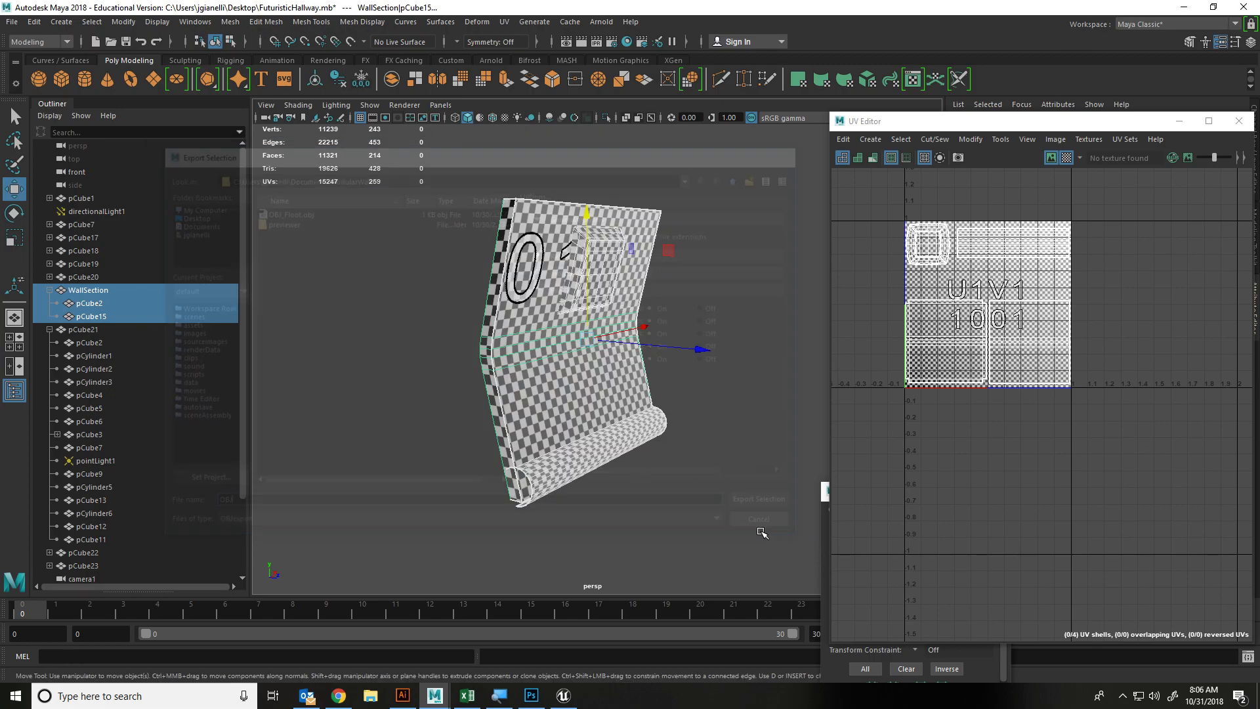
Combine the wall panel, window box and base trim of the wall section into a single mesh
right_click(548, 302, "shift")
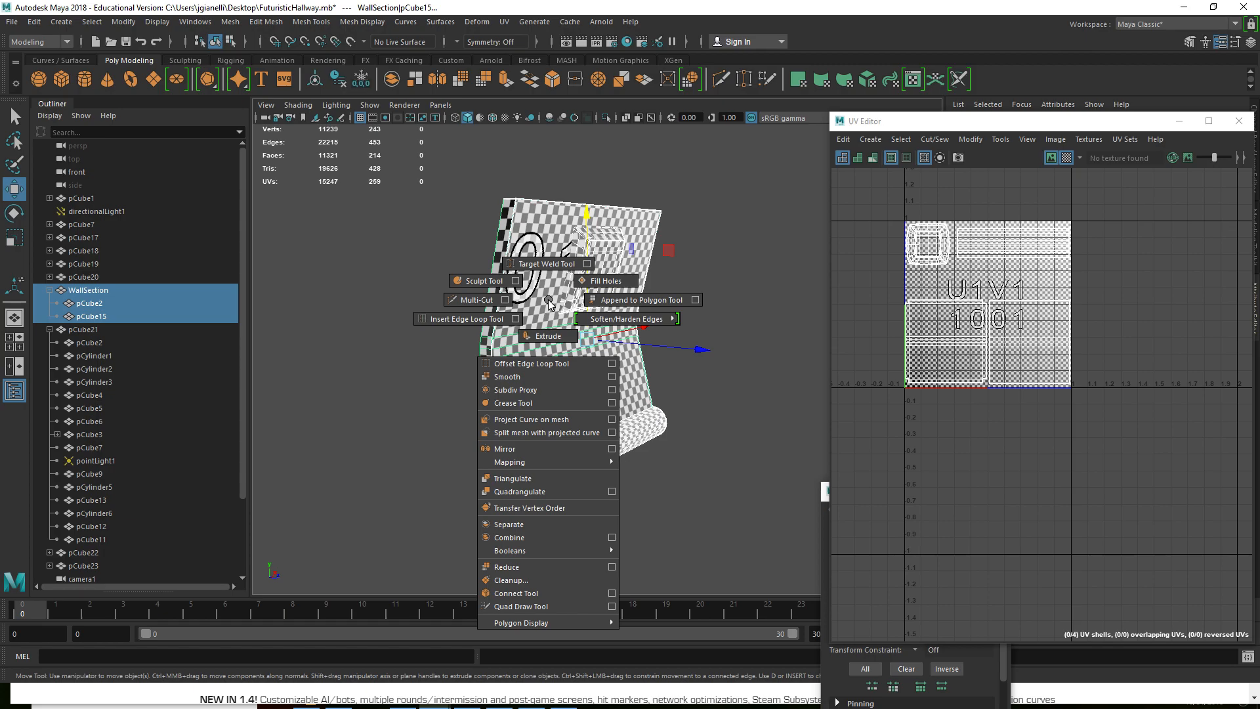
left_click(518, 538)
left_click(557, 303)
Check the nodes left under the WallSection group, collapse the group, and select the combined wall mesh
left_click(79, 290)
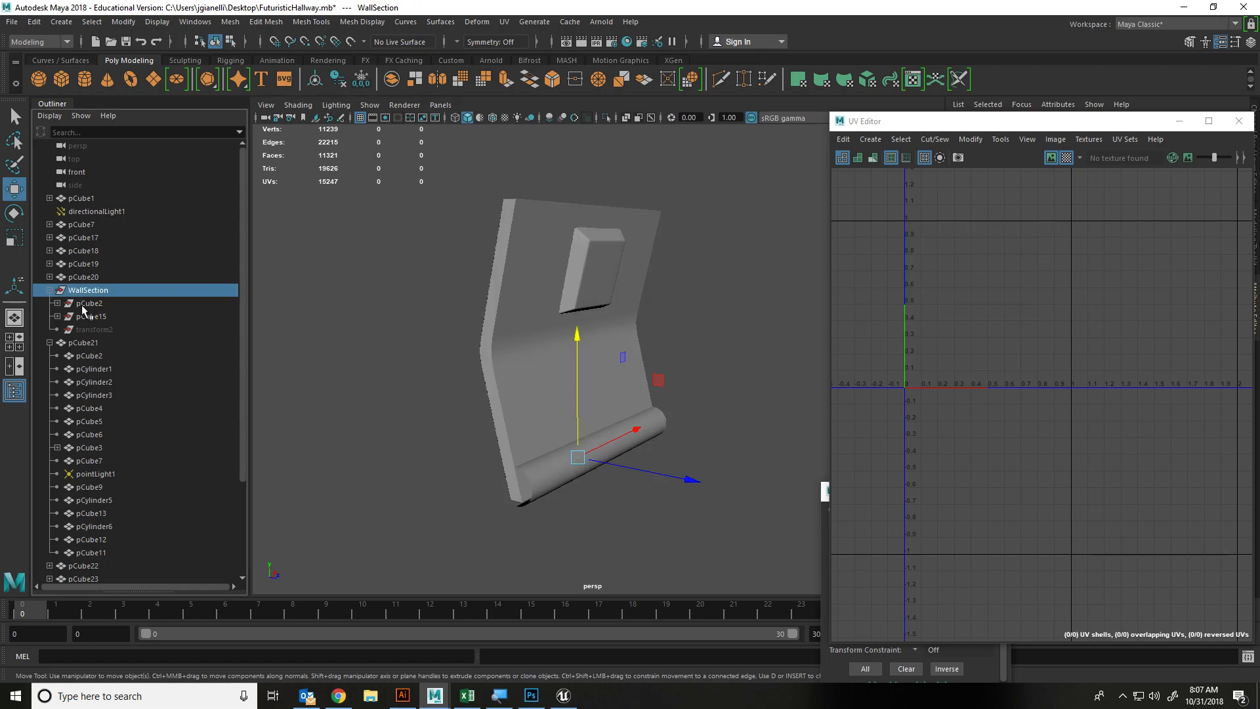
left_click(91, 316)
left_click(89, 329)
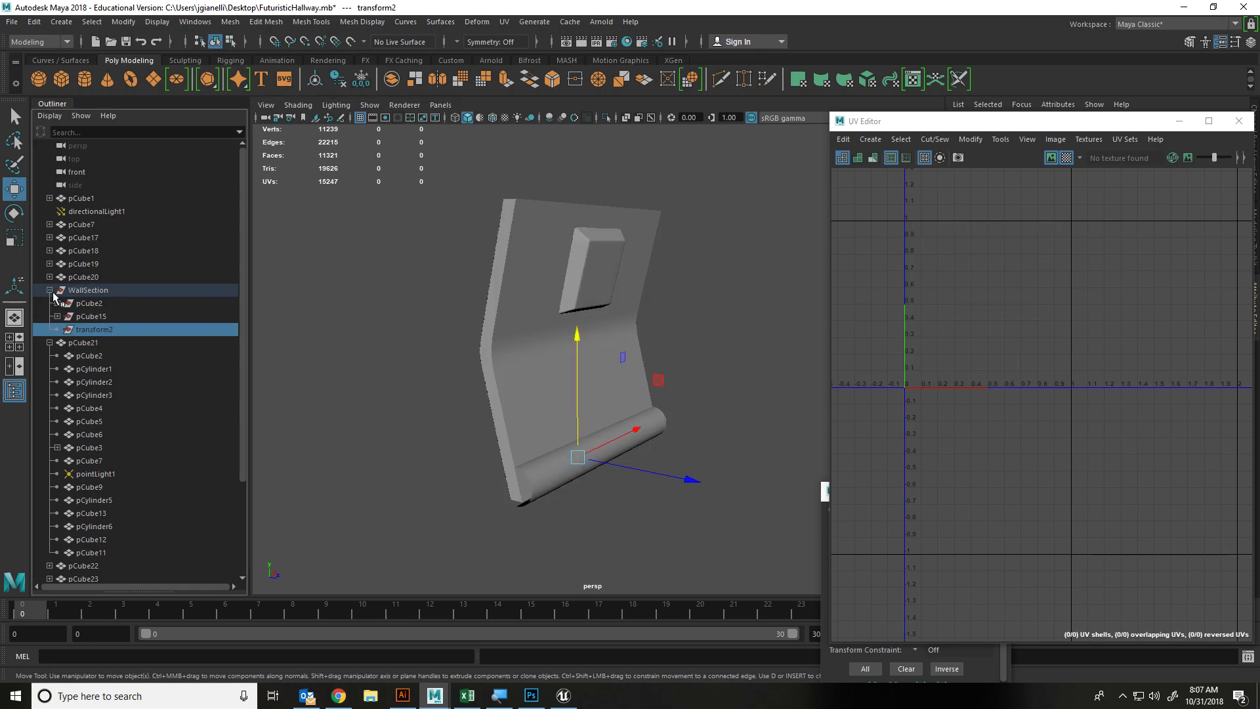
left_click(49, 290)
left_click(89, 316)
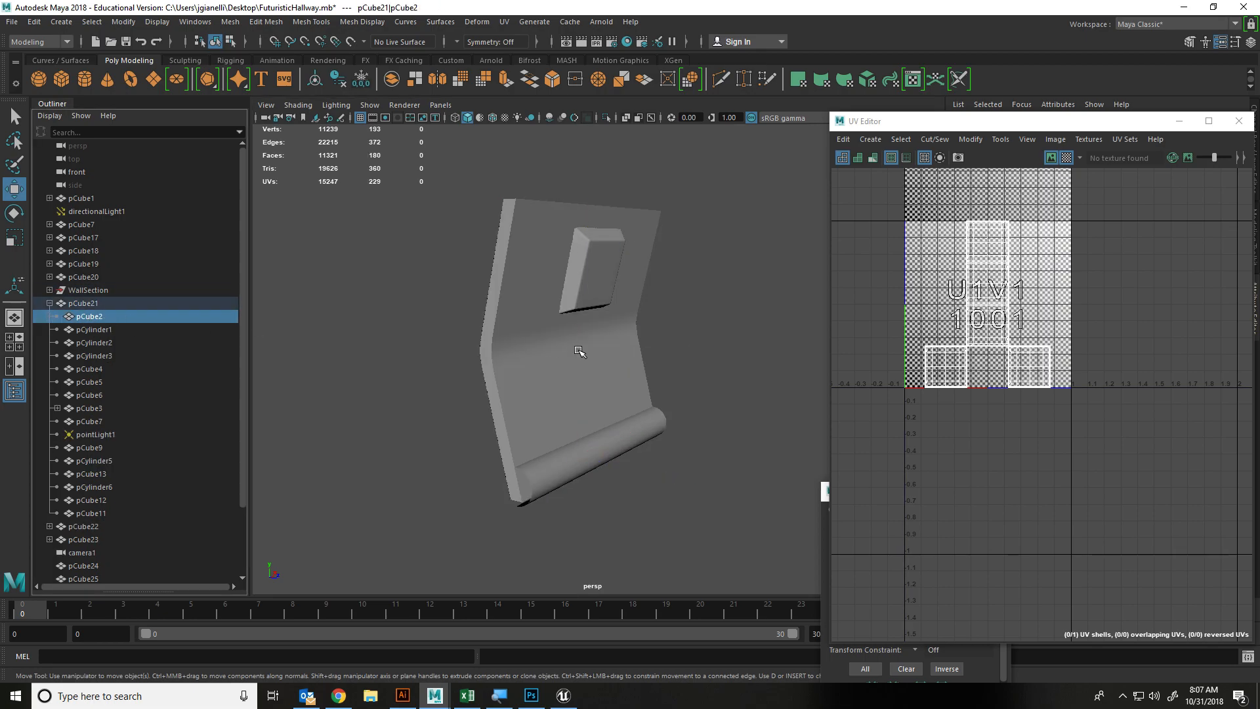
left_click(579, 350)
scroll(194, 318, "down", 2)
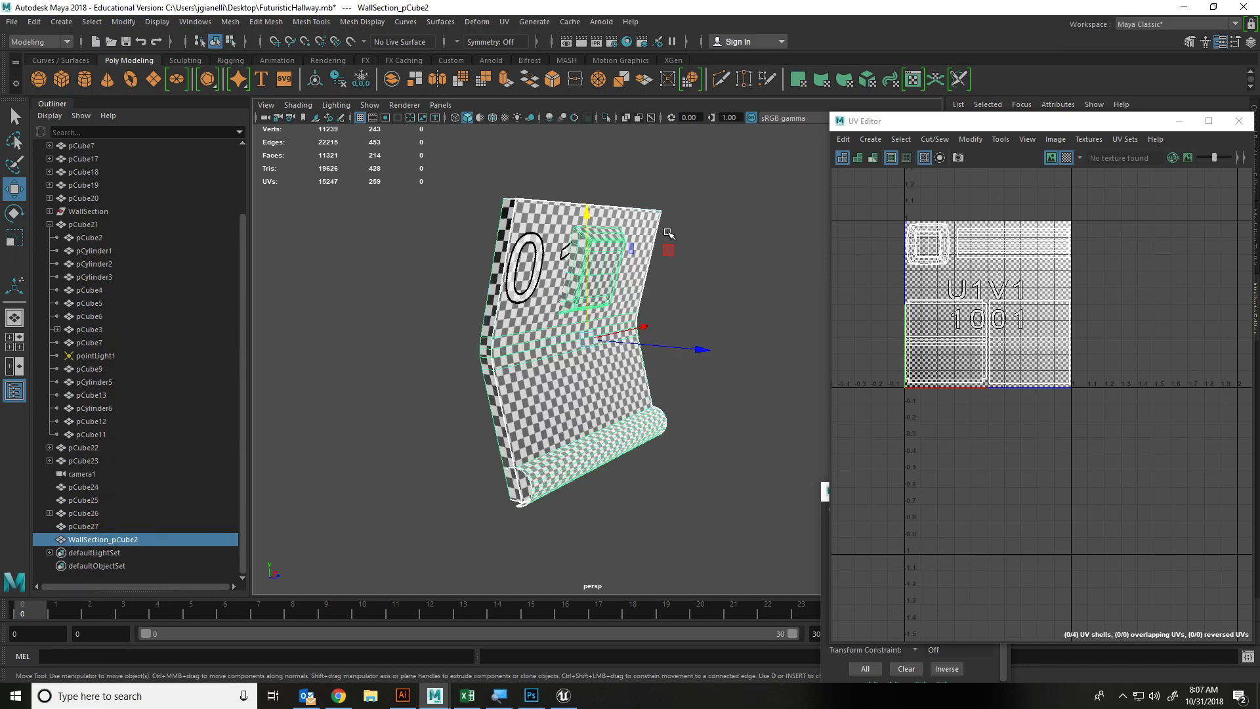
Export the selected combined wall to the ModularWalls folder as an OBJ file named OBJ_SciFiWall
left_click(14, 22)
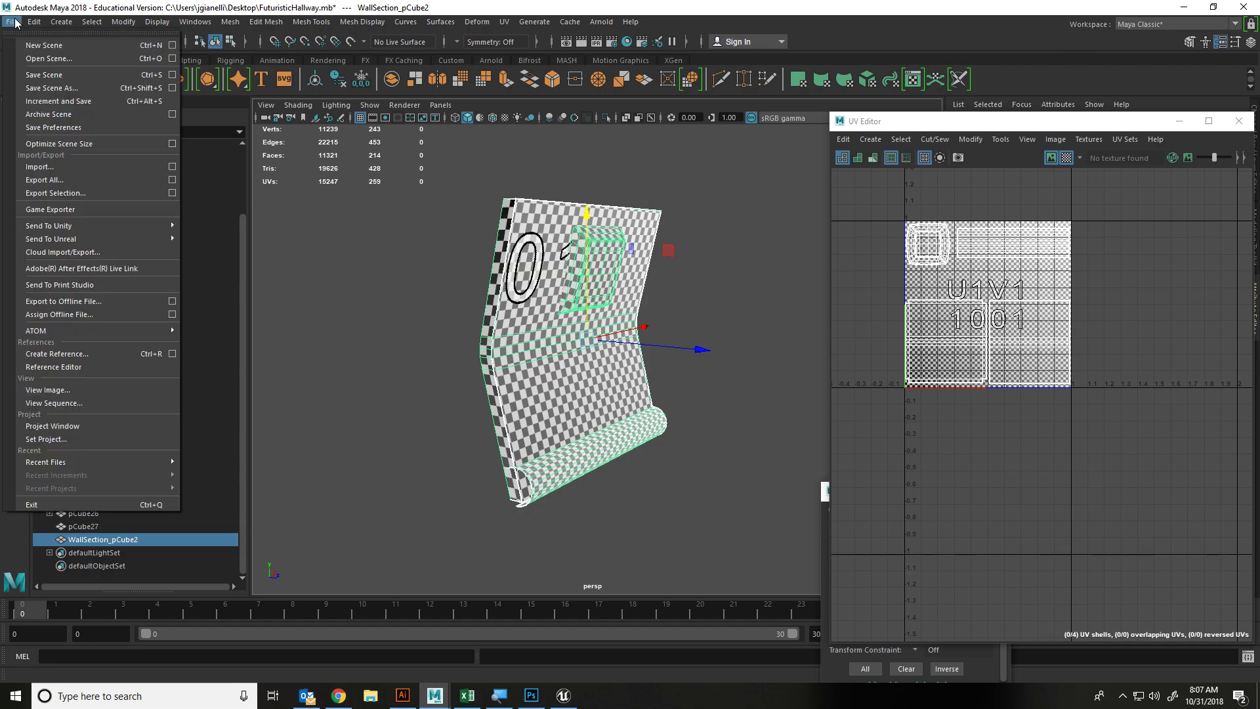
left_click(53, 193)
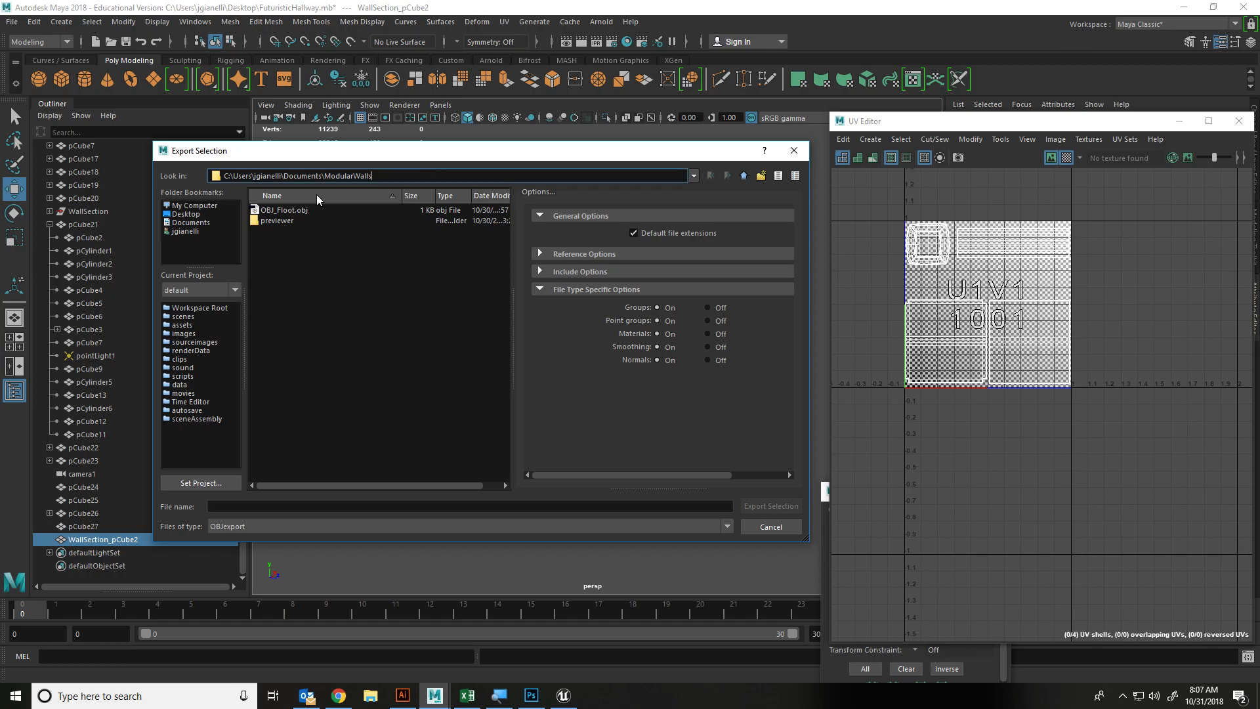
type("OBJ__")
key("BackSpace")
key("BackSpace")
type("_W")
key("BackSpace")
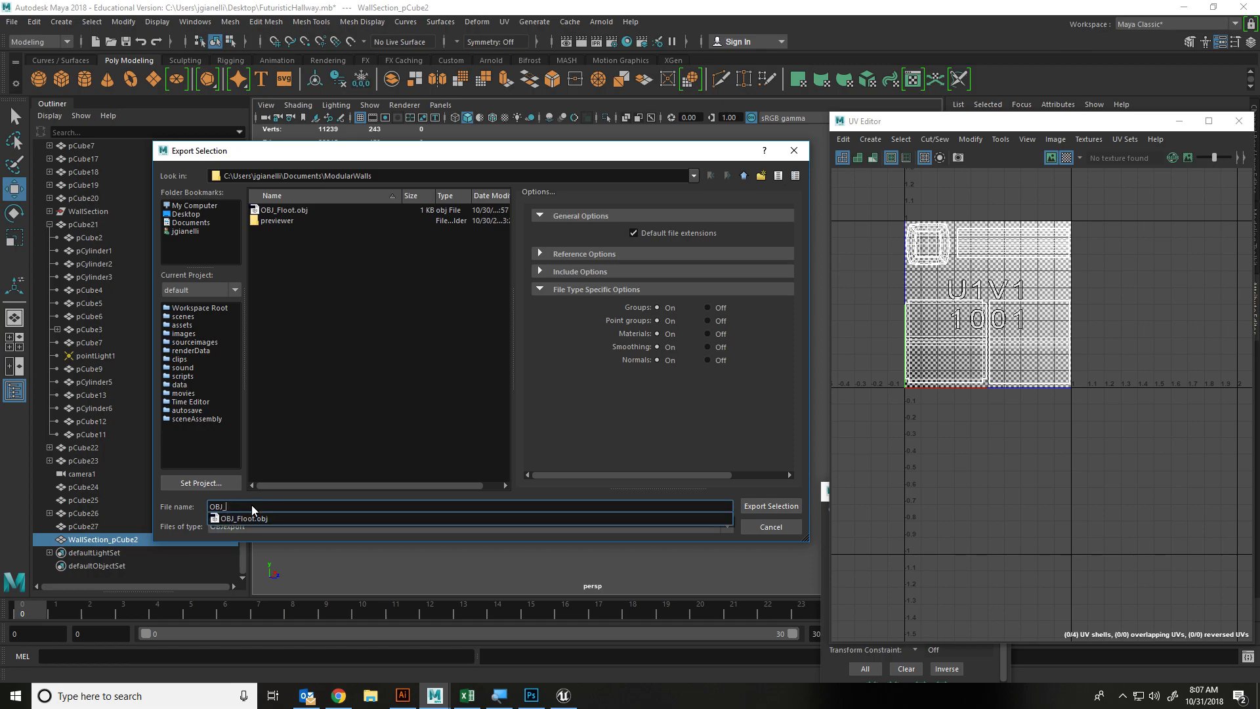
type("SciFiWall")
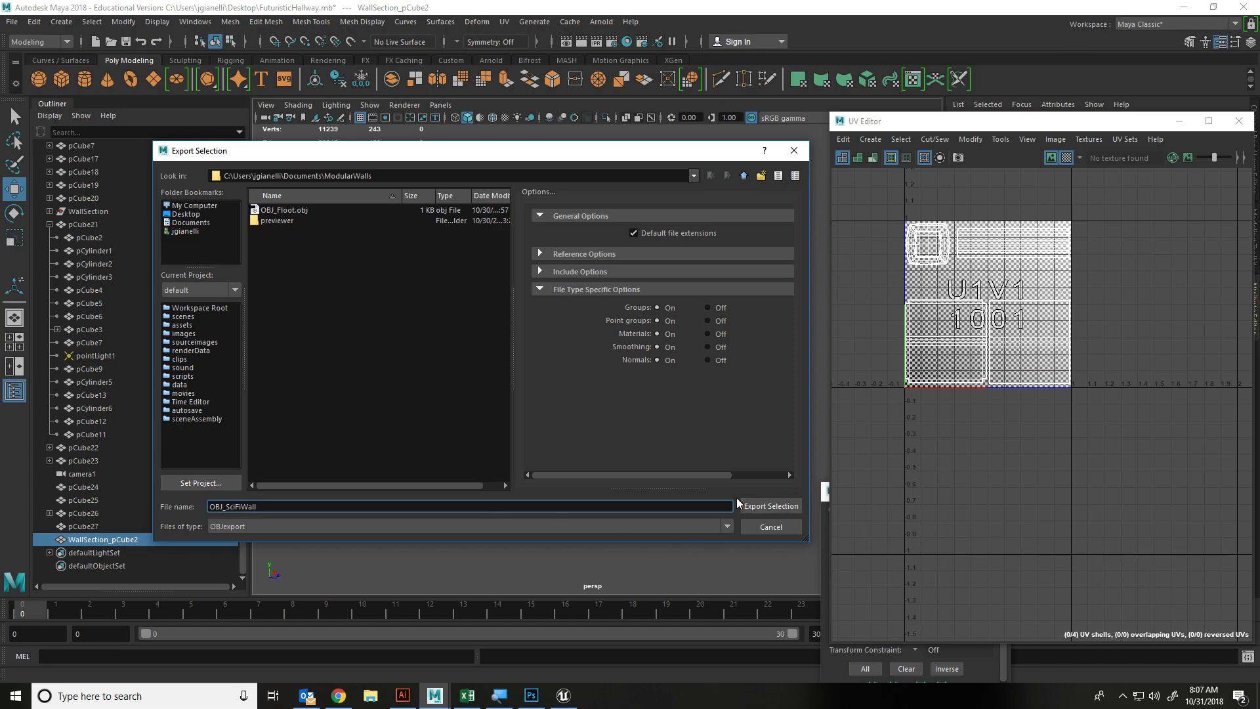
left_click(738, 505)
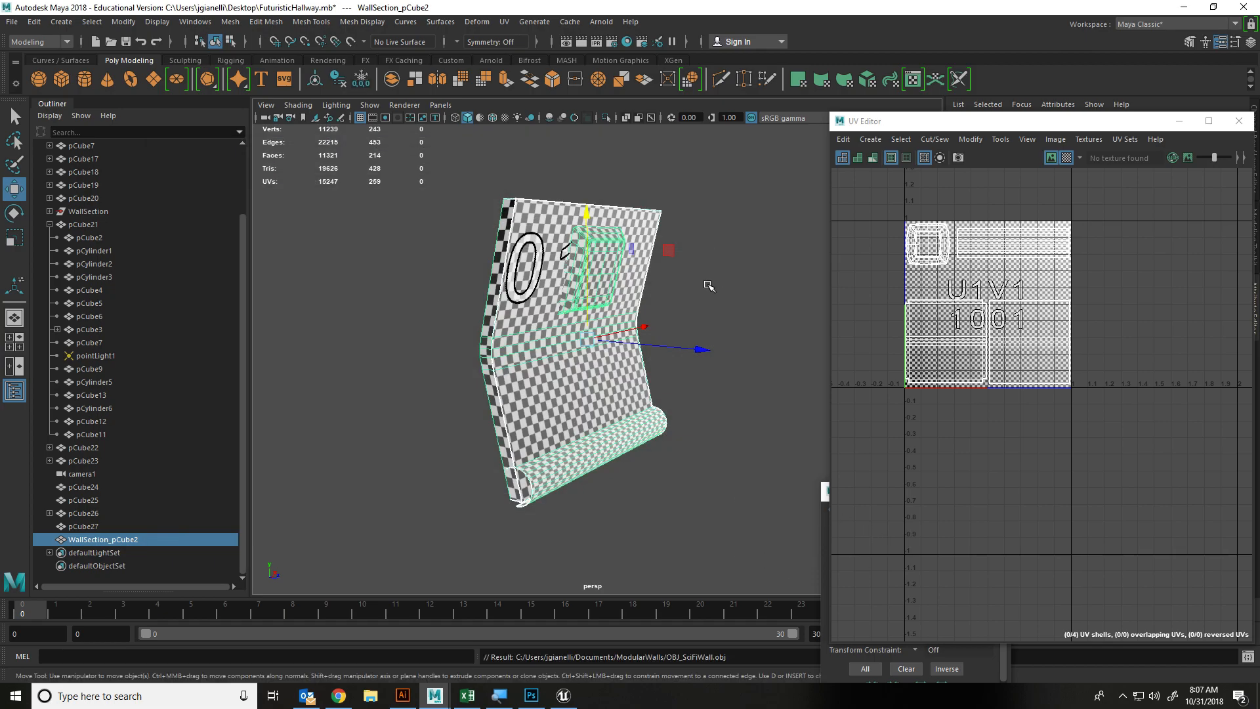